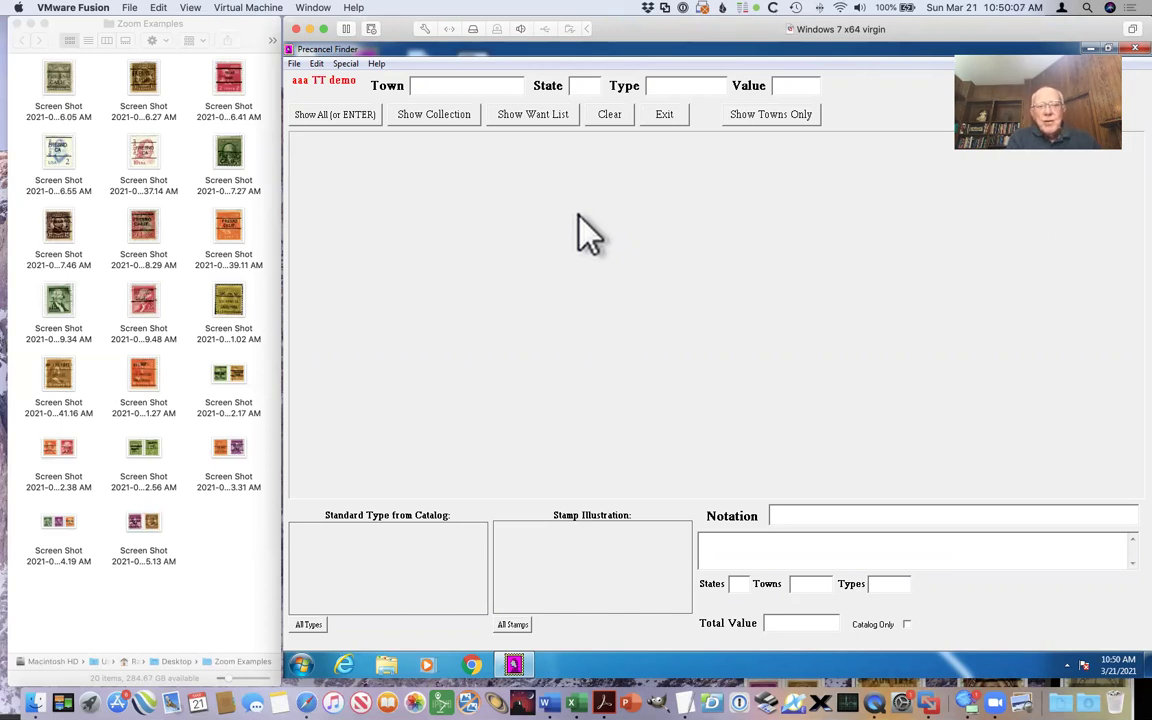
Step: Open the first screenshot, a Fresno, Calif. precancel stamp, in Preview, then return to Precancel Finder
{"action": "double_click", "coordinate": [62, 90]}
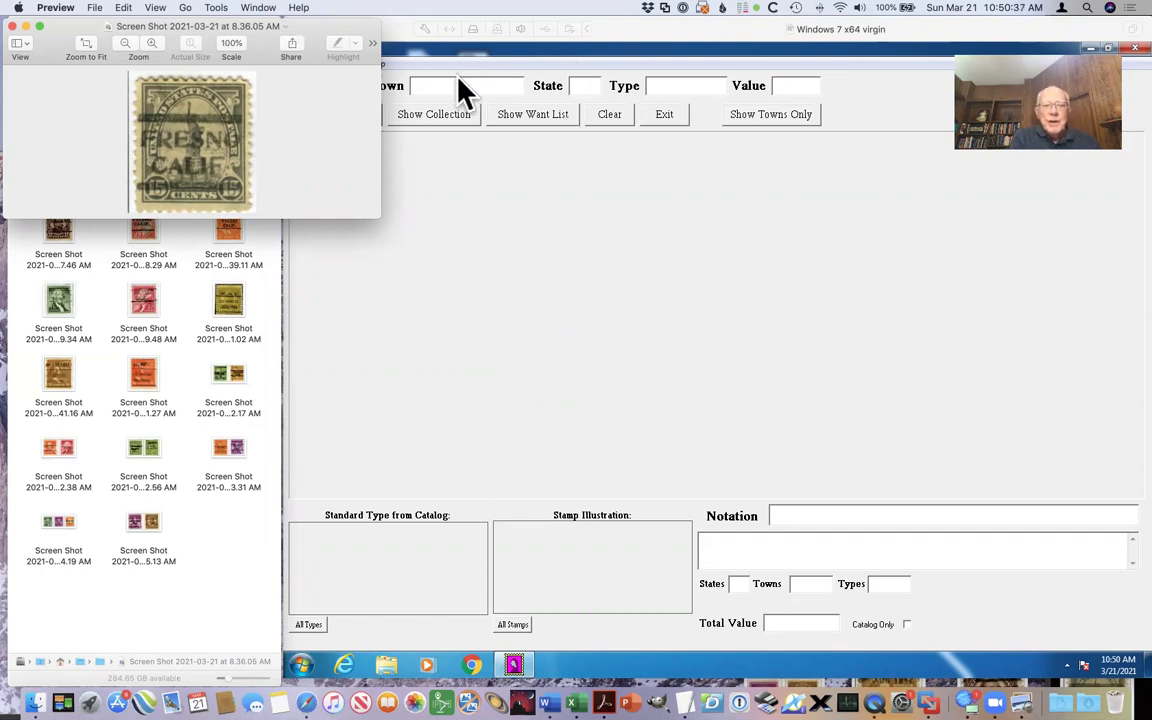
{"action": "left_click", "coordinate": [410, 80]}
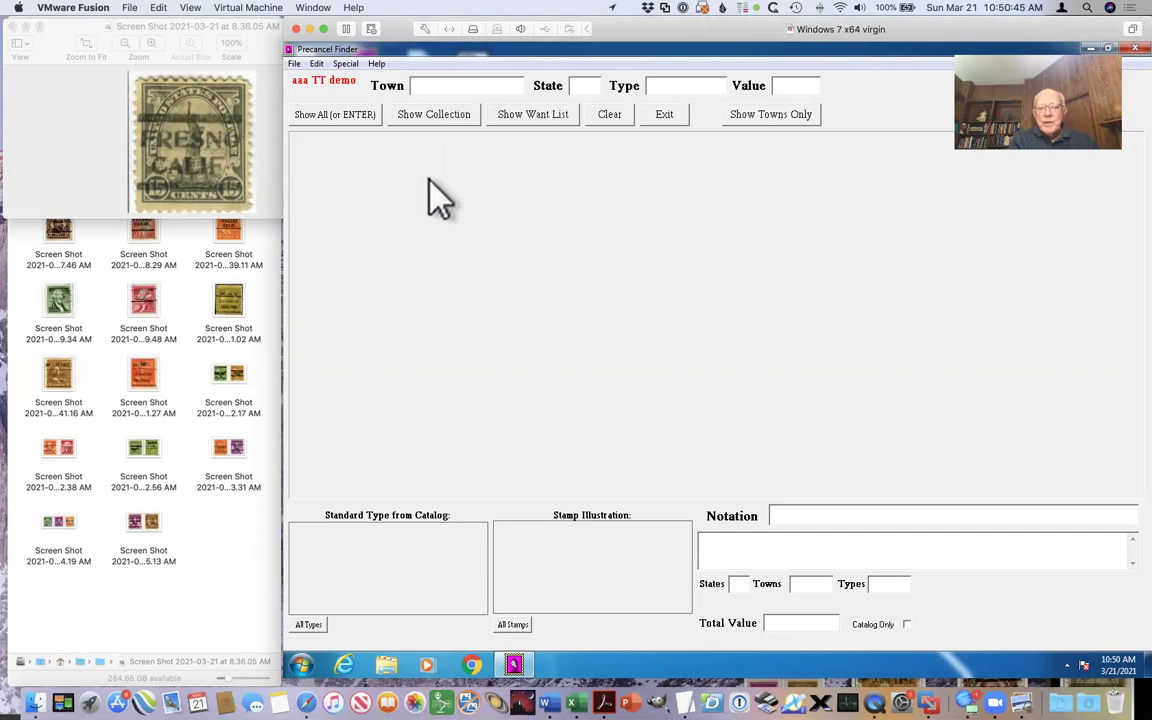
Step: Search the town 'fresno', listing 17 FRESNO types from CA and TX totalling $14.50
{"action": "left_click", "coordinate": [424, 88]}
{"action": "type", "text": "fresno"}
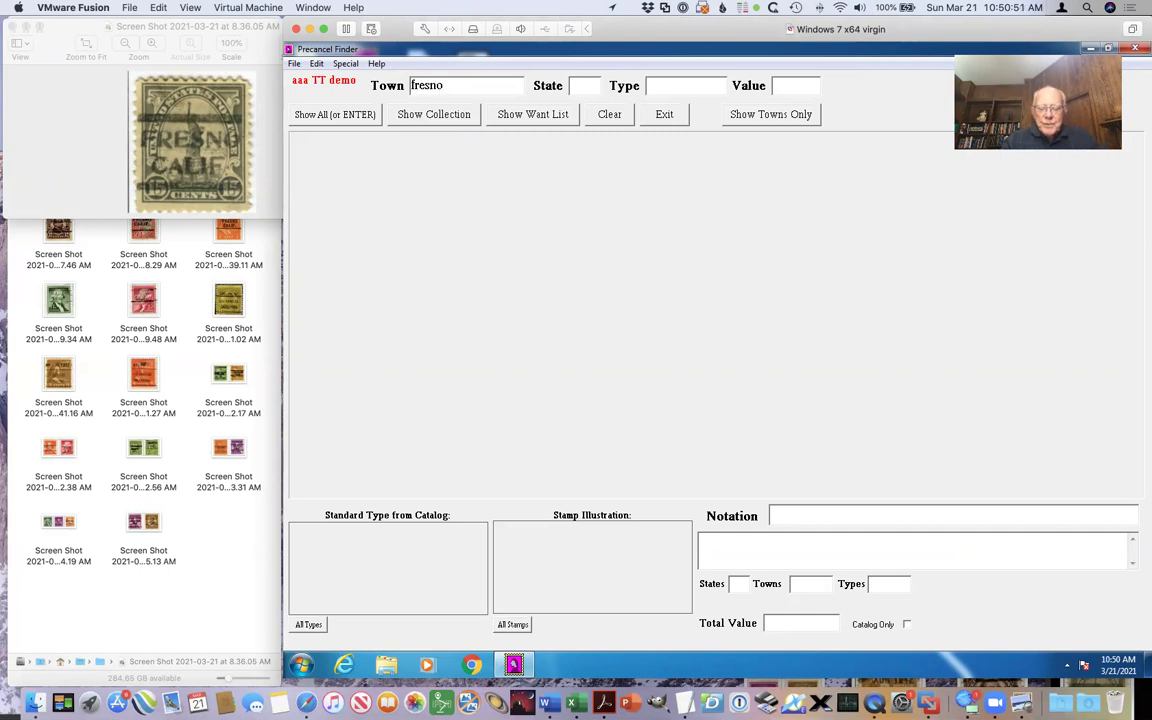
{"action": "left_click", "coordinate": [424, 87]}
{"action": "type", "text": "o"}
{"action": "key", "text": "Return"}
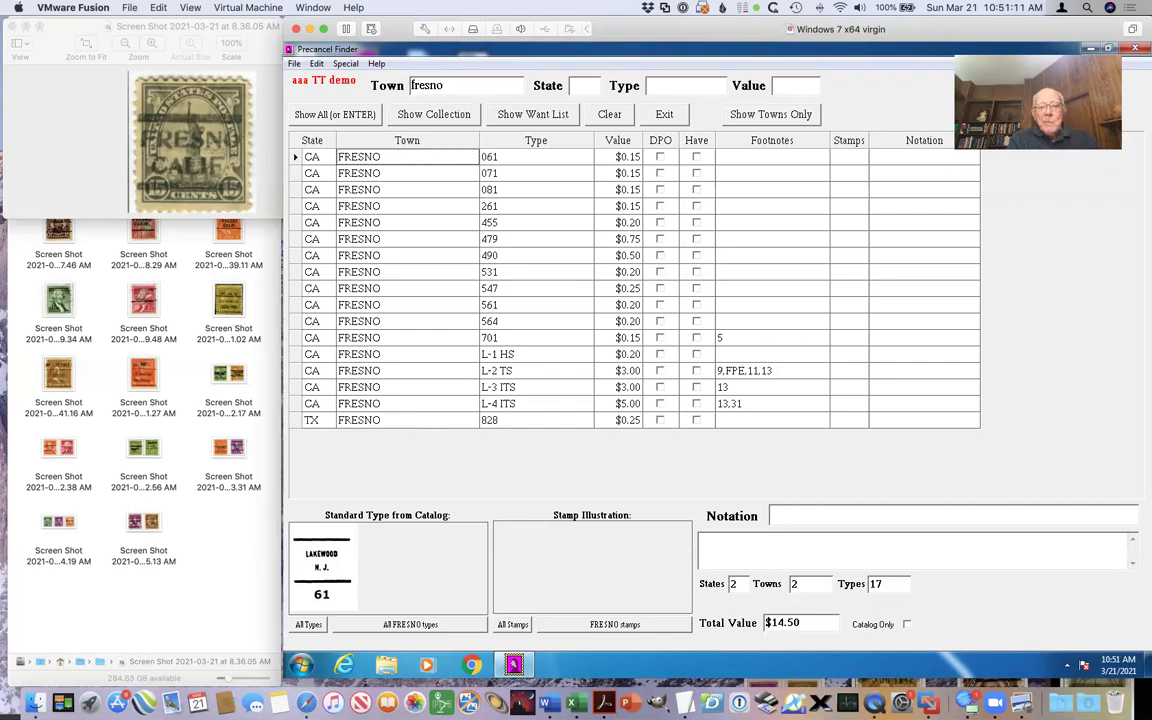
Step: Narrow the Fresno results to state CA (16 types, $14.25) and select the first type
{"action": "left_click", "coordinate": [580, 90]}
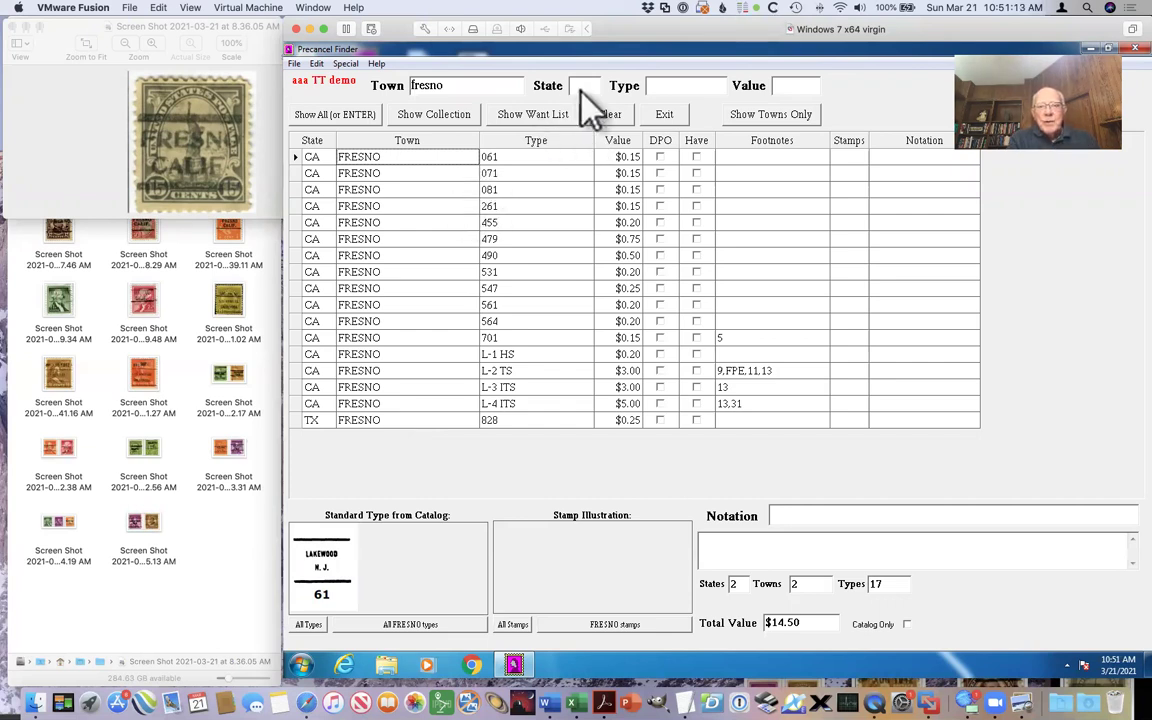
{"action": "type", "text": "ca"}
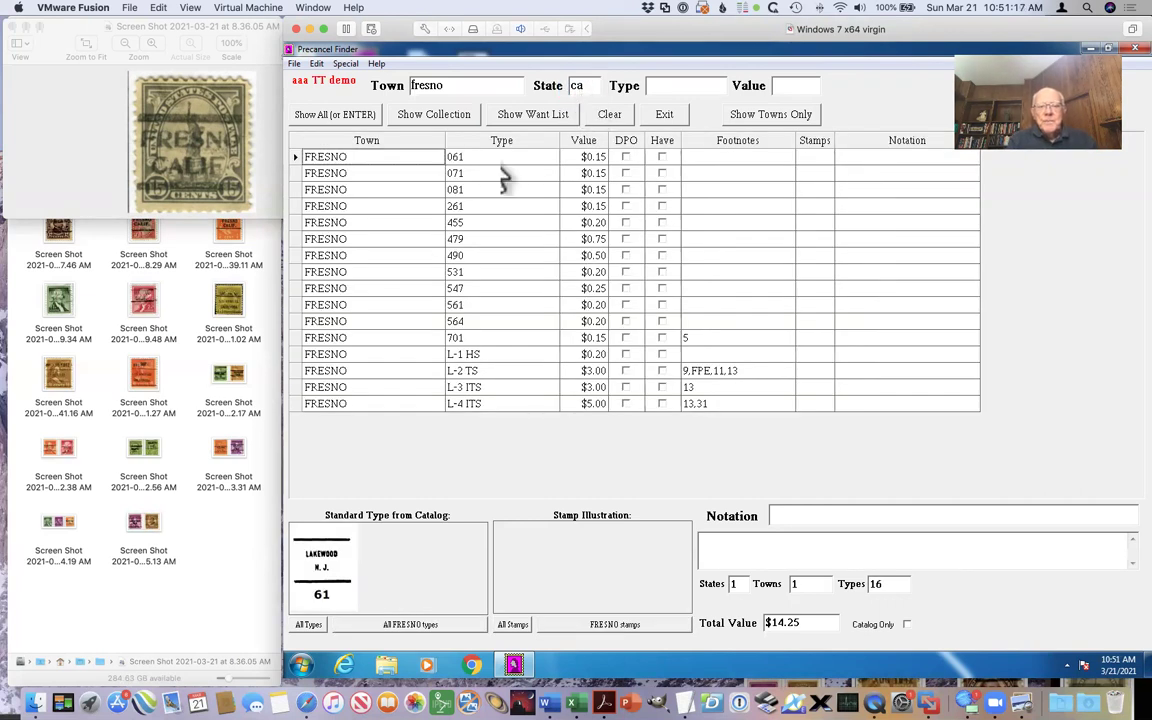
{"action": "left_click", "coordinate": [388, 160]}
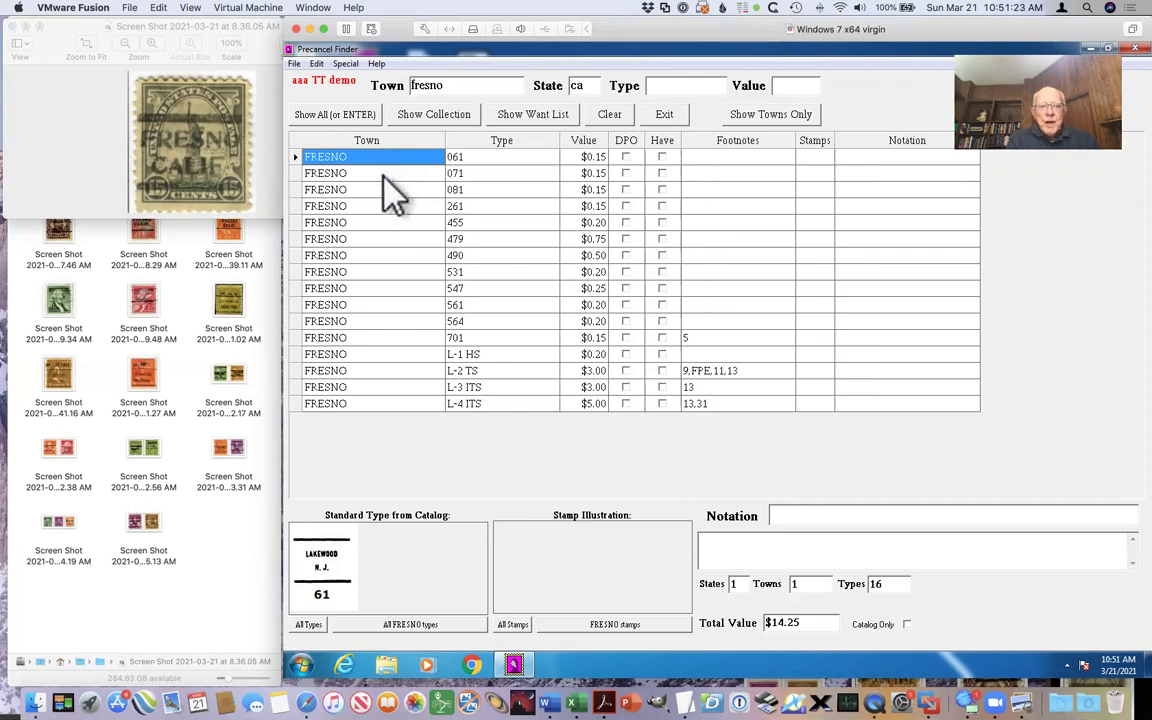
Step: Review catalog illustrations for types 071, 081, 261, 455 and 479, revisiting 261 and 455
{"action": "left_click", "coordinate": [383, 175]}
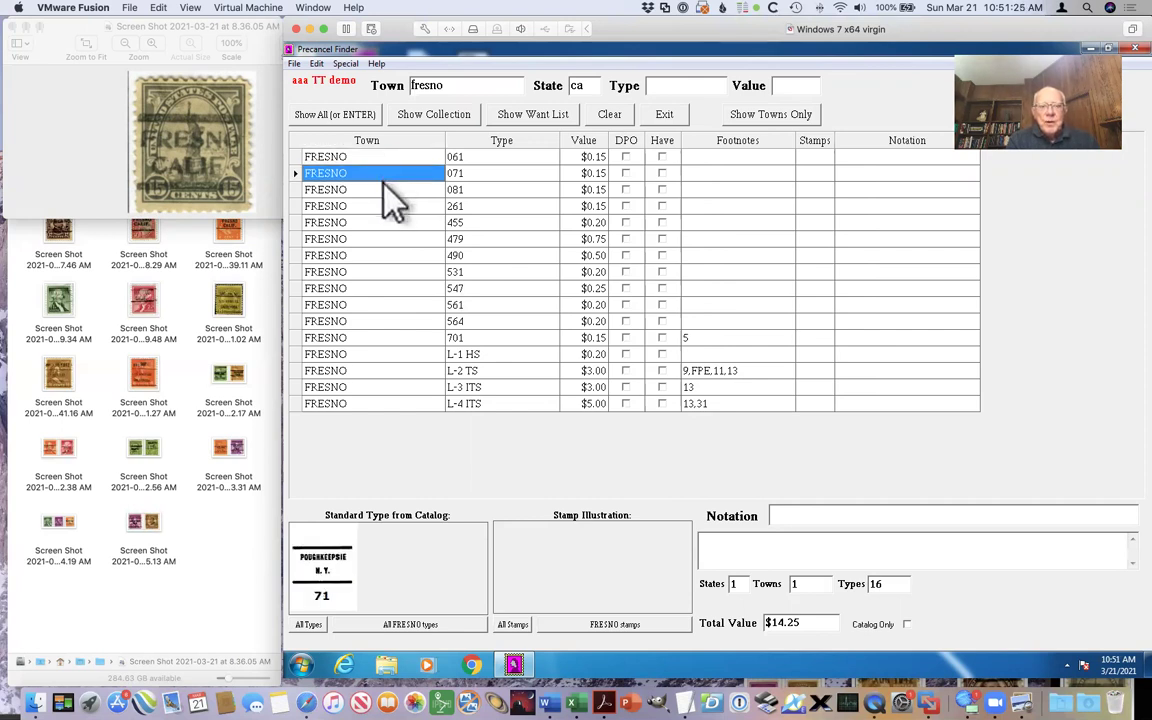
{"action": "left_click", "coordinate": [382, 190]}
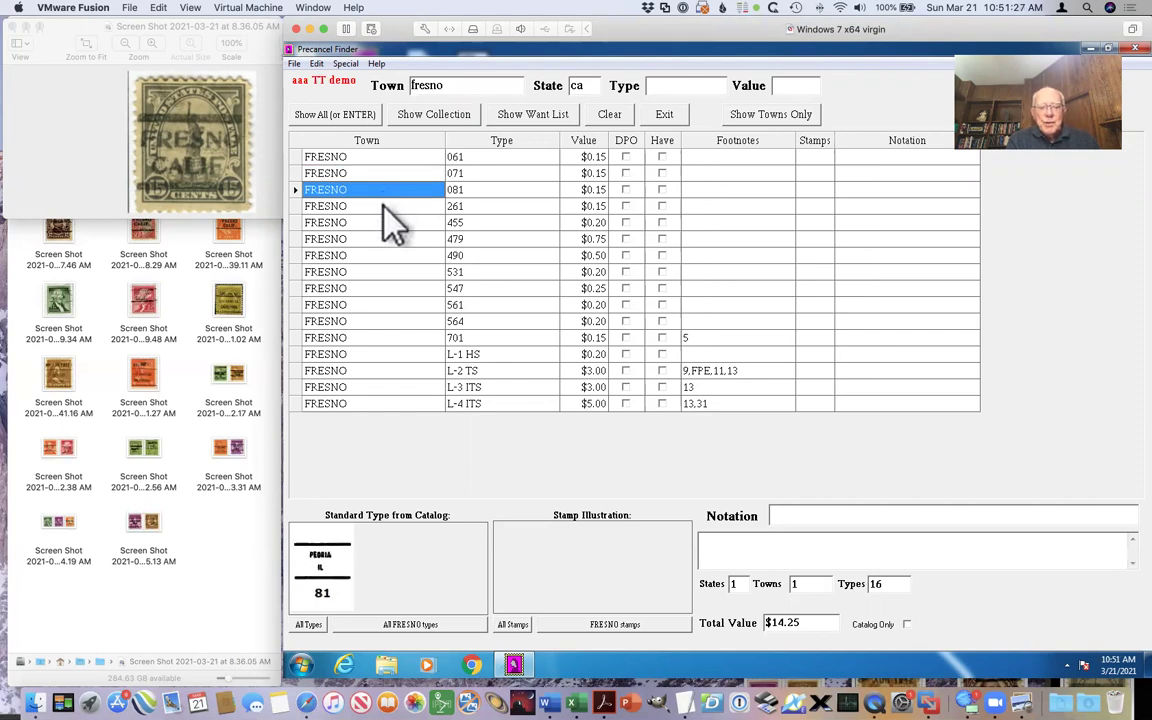
{"action": "left_click", "coordinate": [383, 207]}
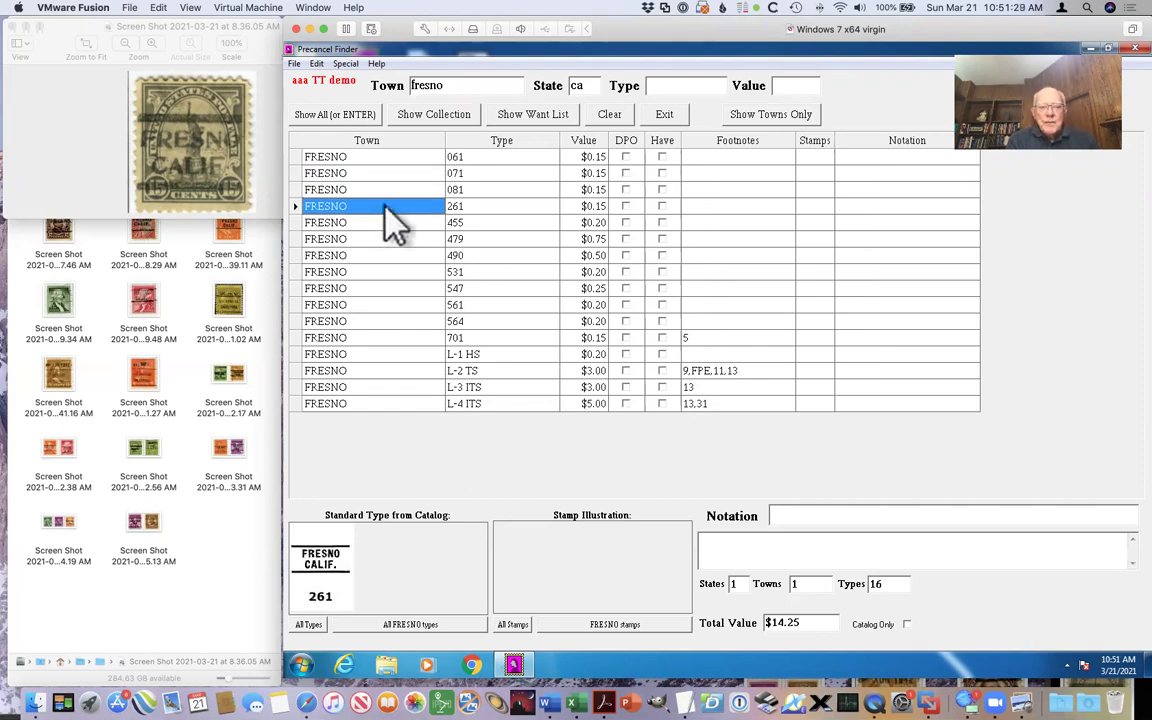
{"action": "left_click", "coordinate": [380, 225]}
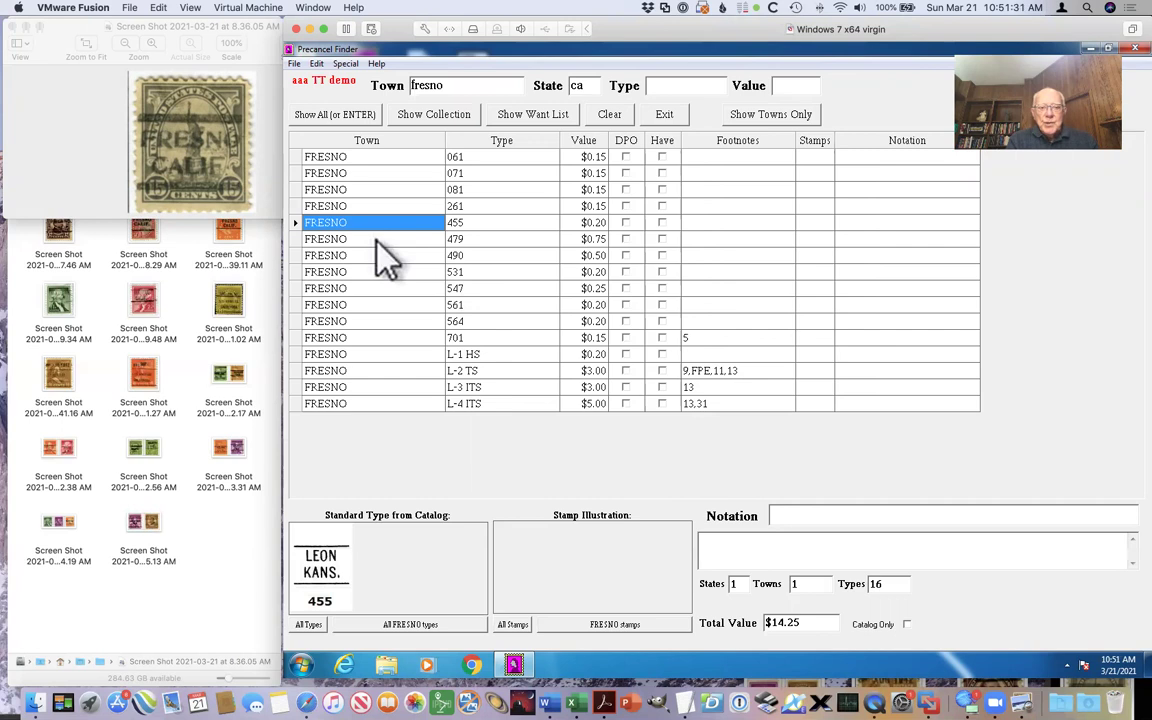
{"action": "left_click", "coordinate": [377, 240]}
{"action": "left_click", "coordinate": [375, 207]}
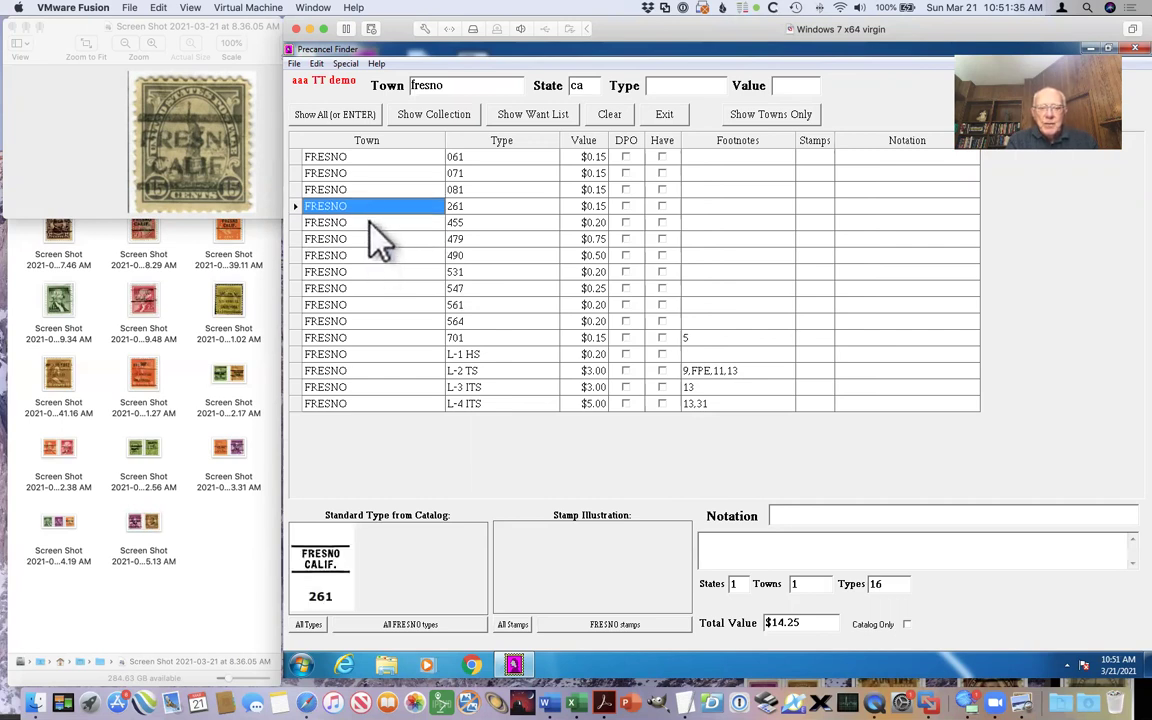
{"action": "left_click", "coordinate": [371, 224]}
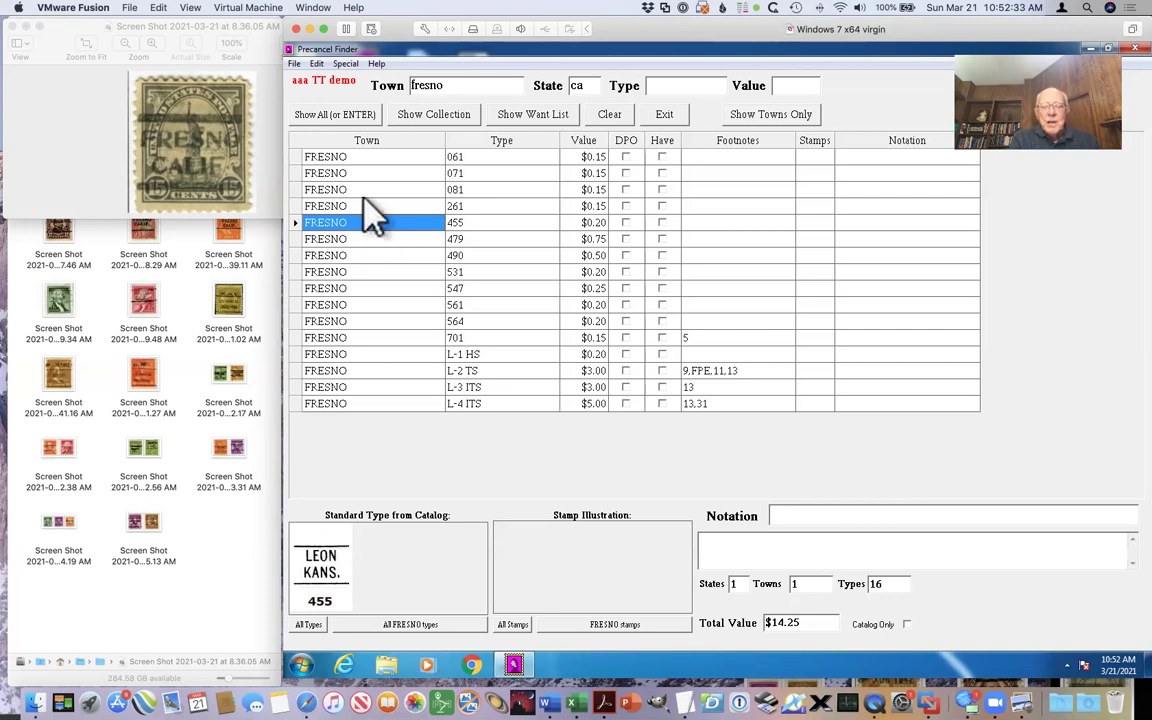
Step: Clear the search and list all type 455 towns: 44 states, 200 towns, totalling $12,597.00
{"action": "left_click", "coordinate": [612, 116]}
{"action": "left_click", "coordinate": [660, 87]}
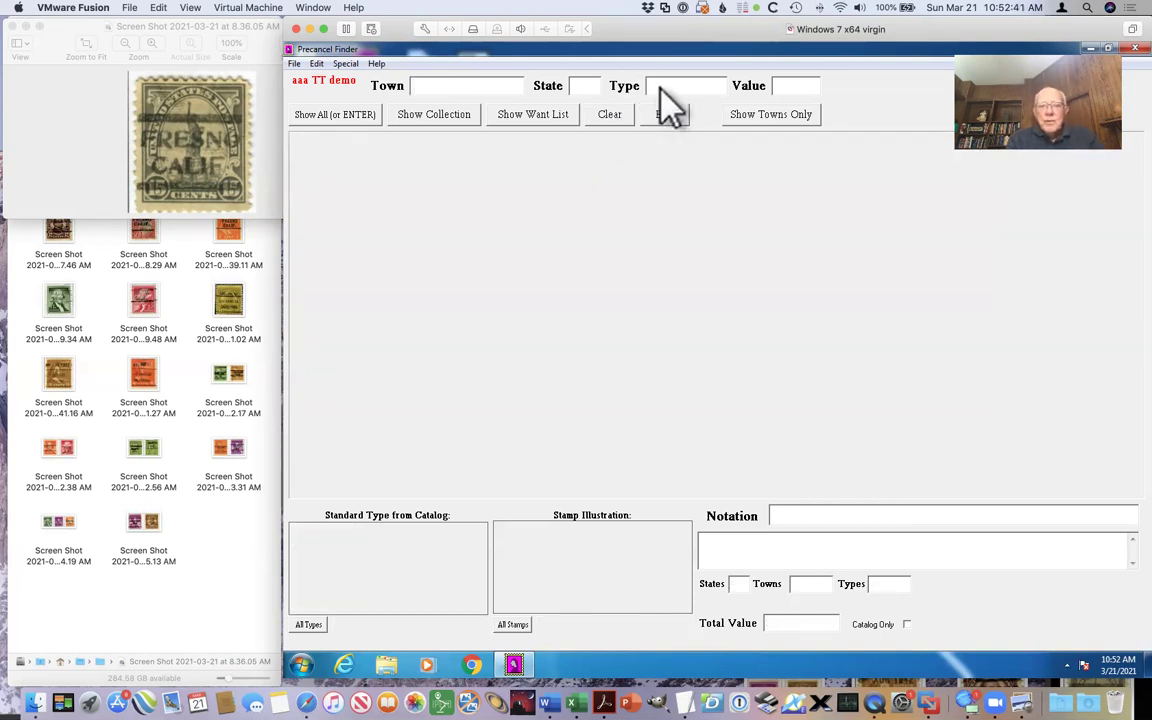
{"action": "type", "text": "455"}
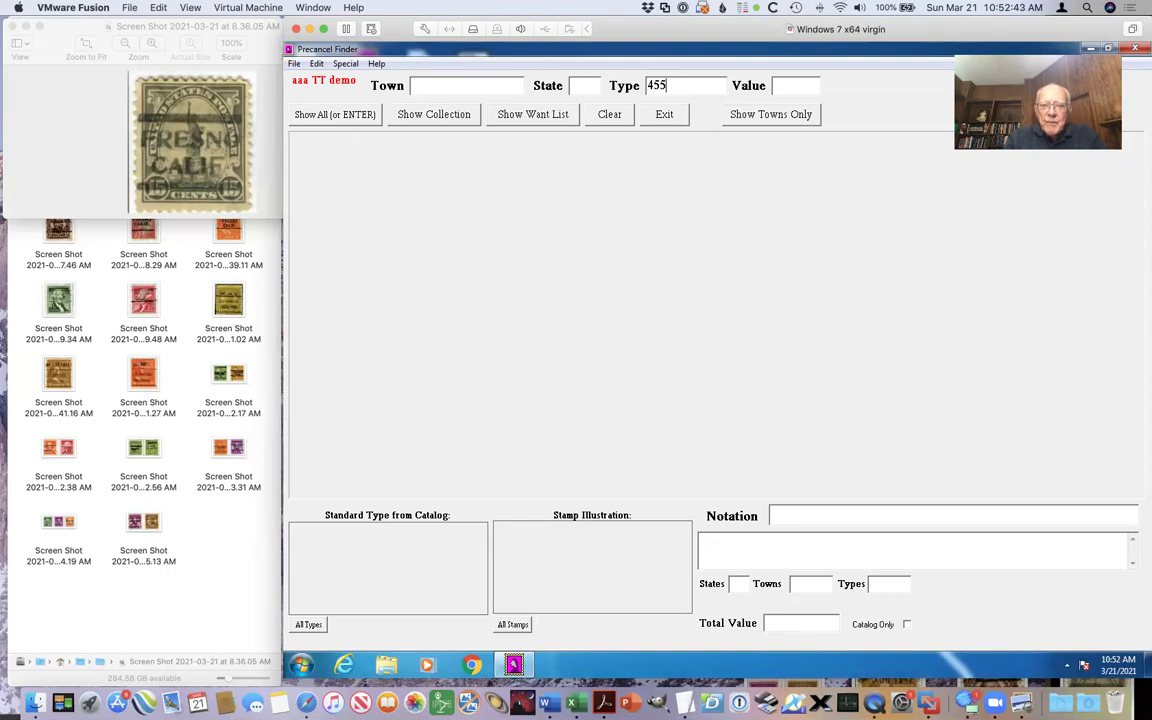
{"action": "key", "text": "Return"}
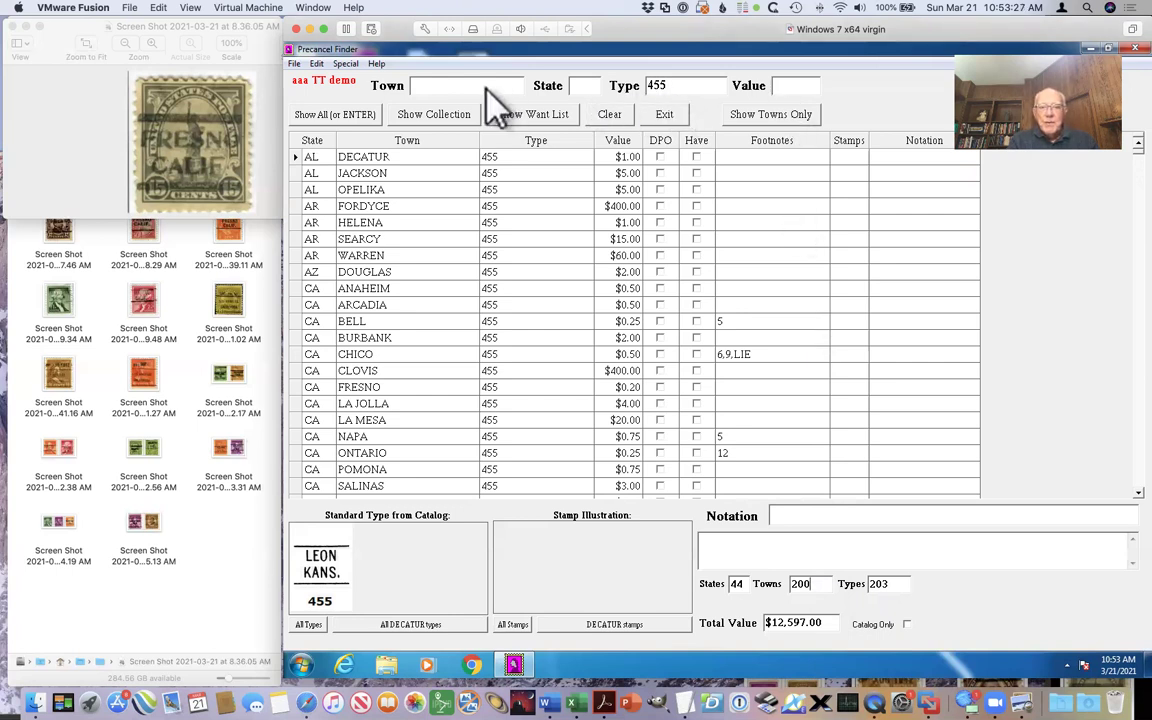
{"action": "double_click", "coordinate": [655, 86]}
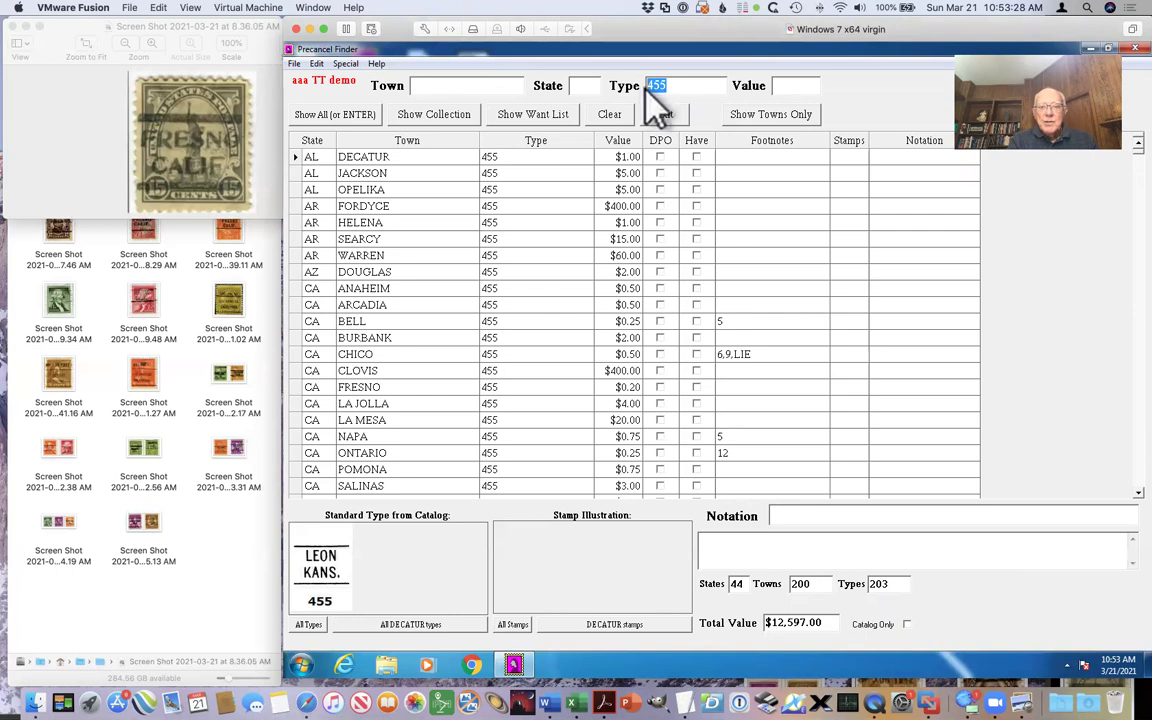
Step: Clear the type 455 search and rerun the town search 'fresno' limited to state 'ca'
{"action": "left_click", "coordinate": [598, 117]}
{"action": "left_click", "coordinate": [454, 88]}
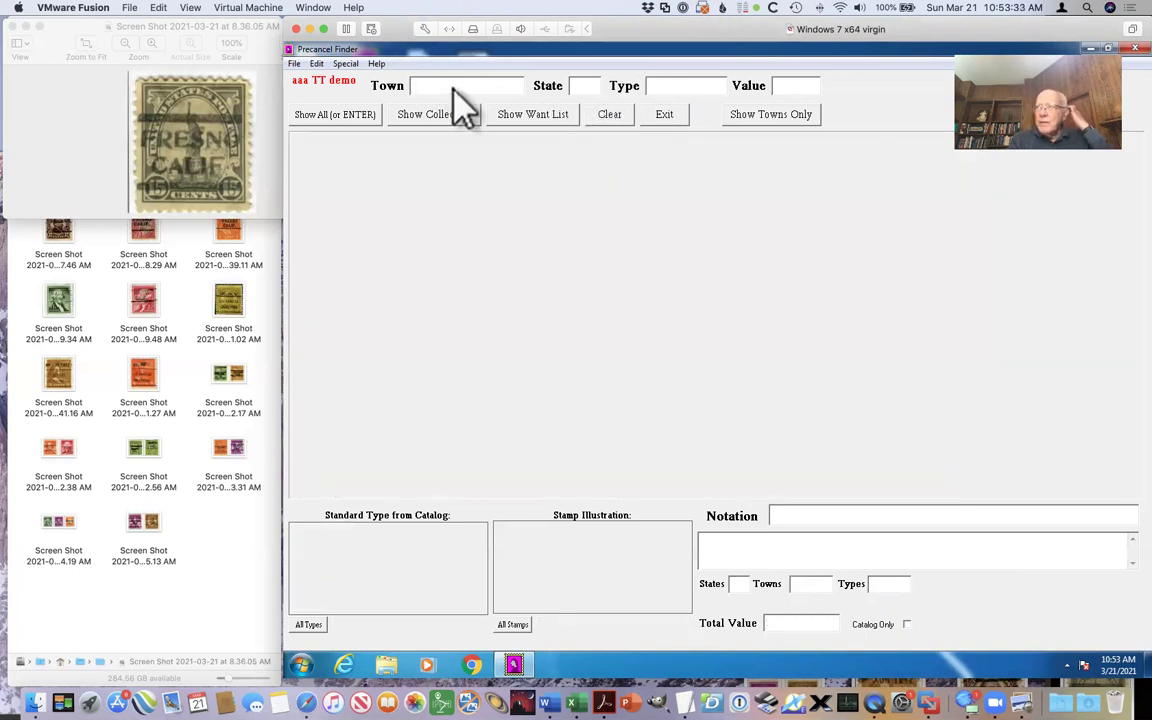
{"action": "type", "text": "fresno"}
{"action": "key", "text": "Tab"}
{"action": "type", "text": "ca"}
{"action": "left_click", "coordinate": [450, 87]}
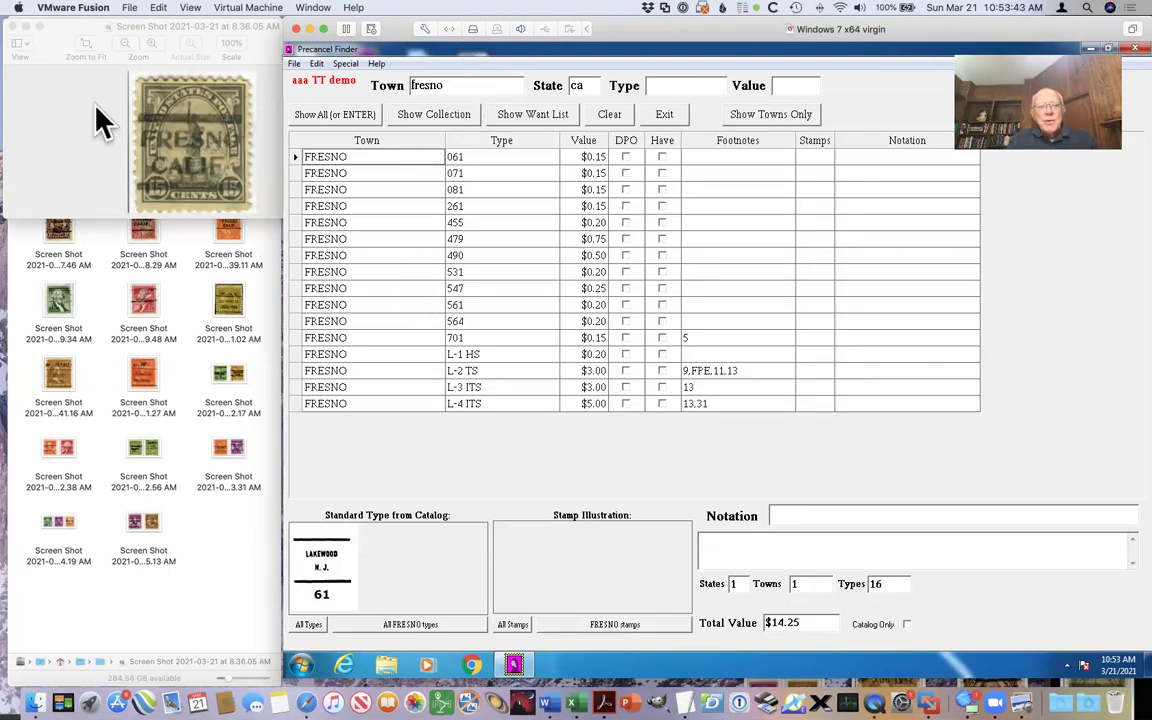
Step: Step through the FRESNO types from 455 down to 564, showing its FRESNO CALIF catalogue image
{"action": "left_click", "coordinate": [334, 224]}
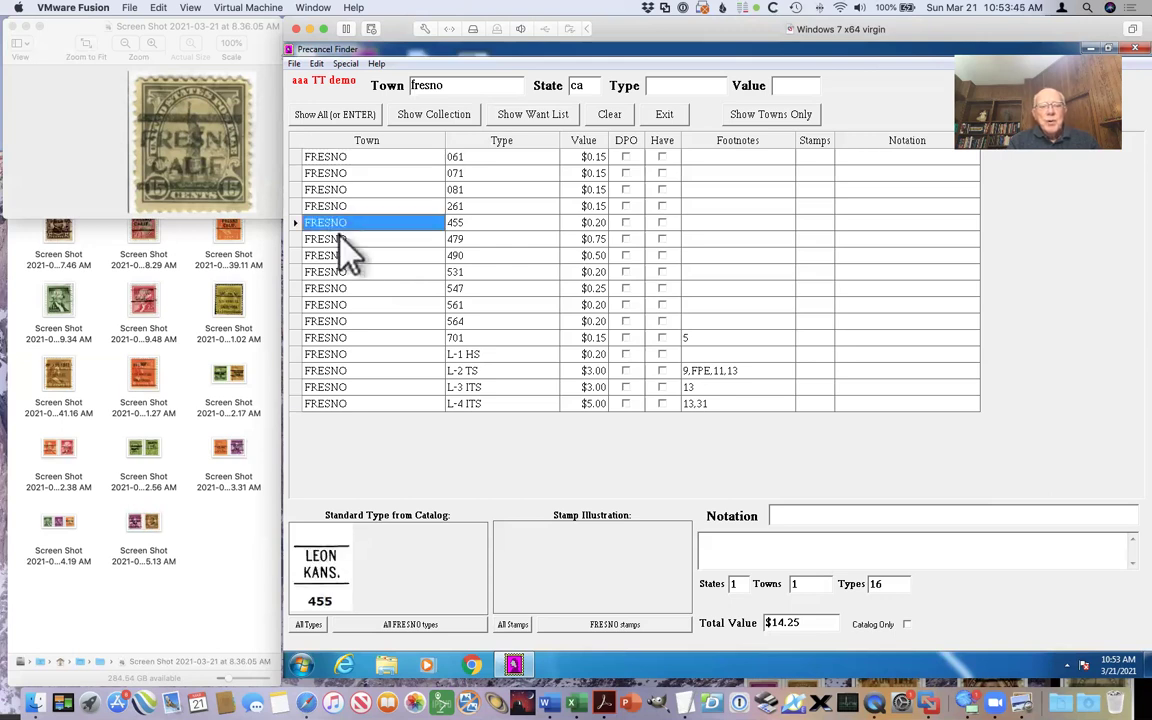
{"action": "left_click", "coordinate": [341, 255]}
{"action": "left_click", "coordinate": [347, 288]}
{"action": "left_click", "coordinate": [350, 321]}
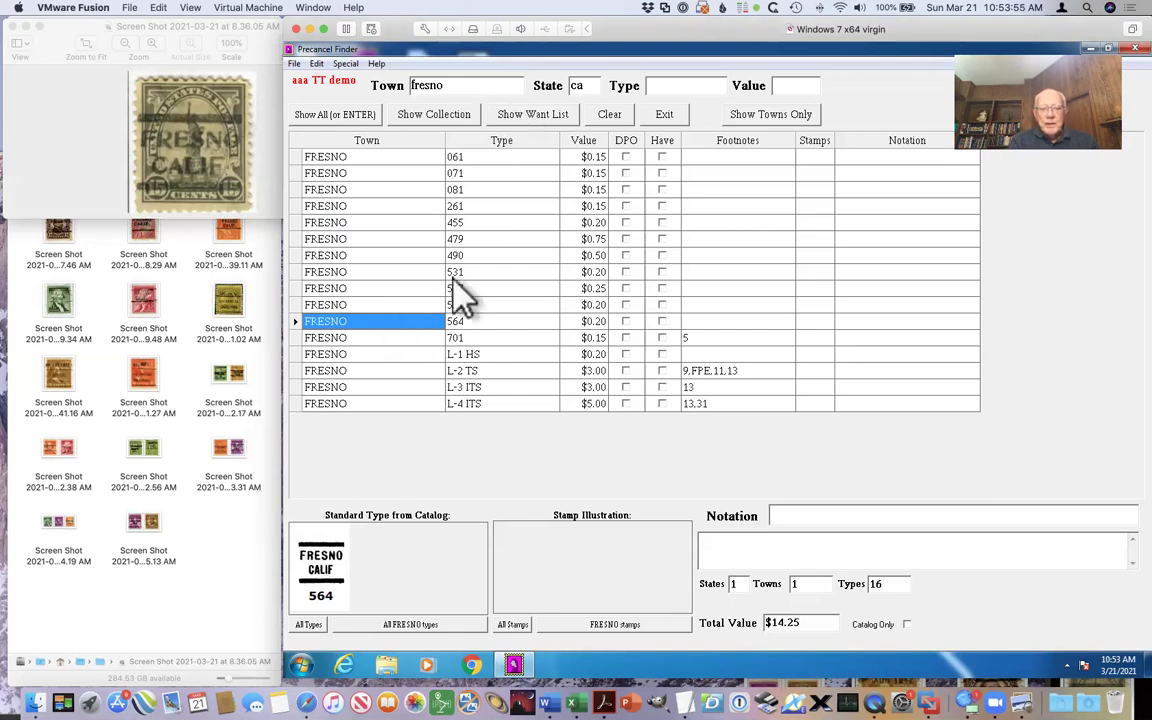
Step: Show every FRESNO, CA type illustration, 61 through L-4 ITS Var 2, in a window moved near the stamp
{"action": "left_click", "coordinate": [366, 628]}
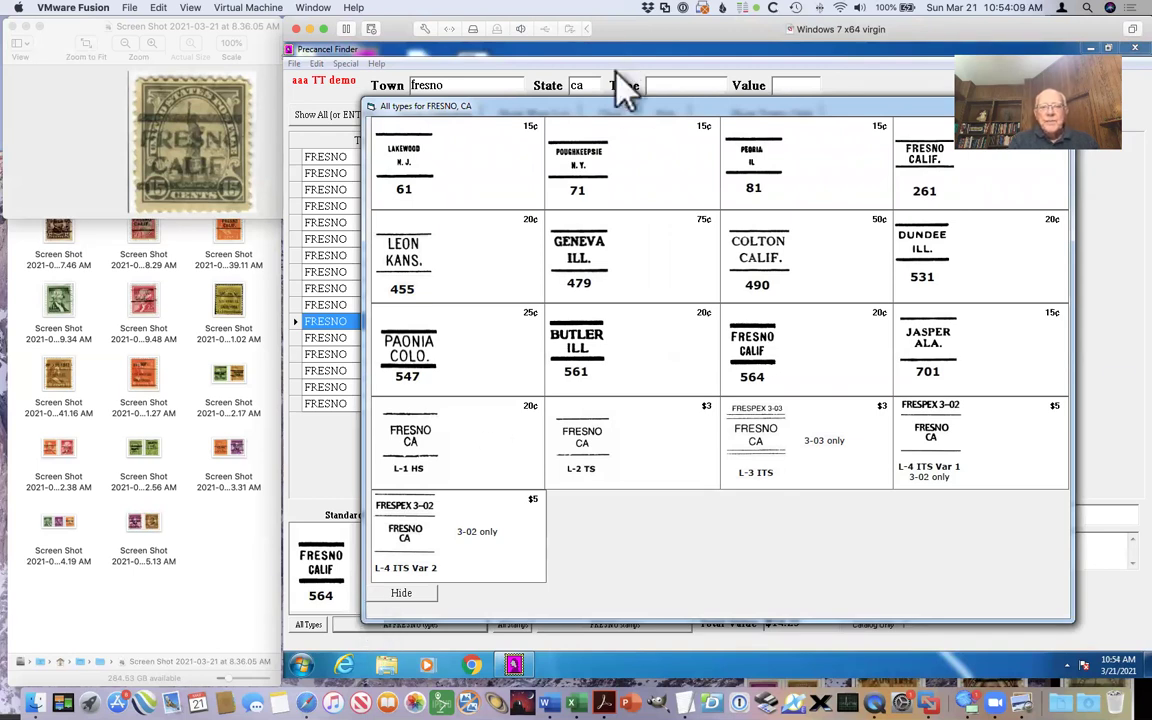
{"action": "left_click_drag", "start_coordinate": [612, 101], "coordinate": [538, 89]}
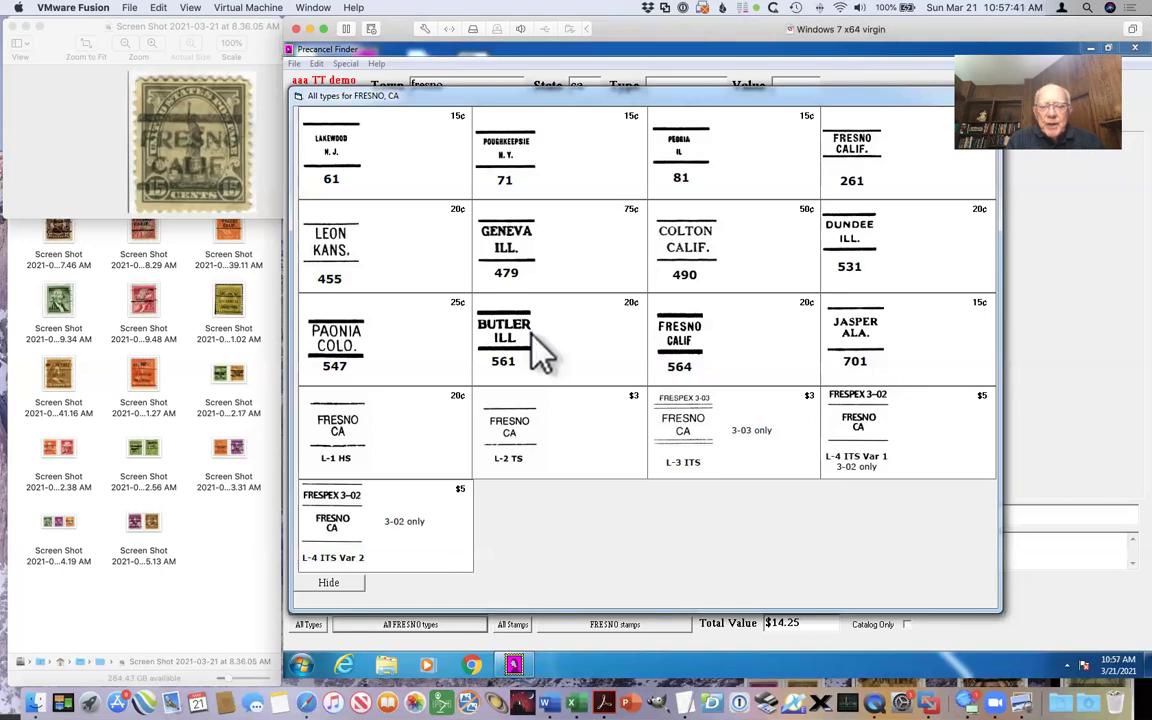
Step: Close the first stamp image and open Screen Shot 2021-03-21 at 8.36.27 AM of the brown FRESNO stamp
{"action": "left_click", "coordinate": [180, 158]}
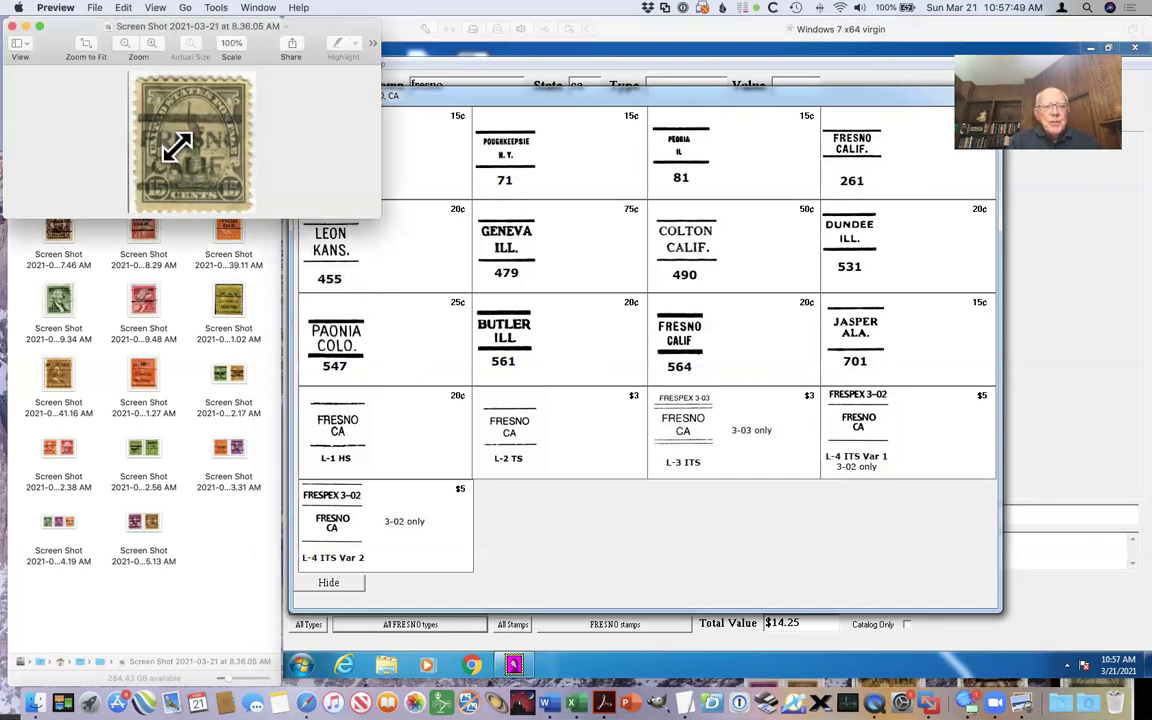
{"action": "left_click", "coordinate": [12, 26]}
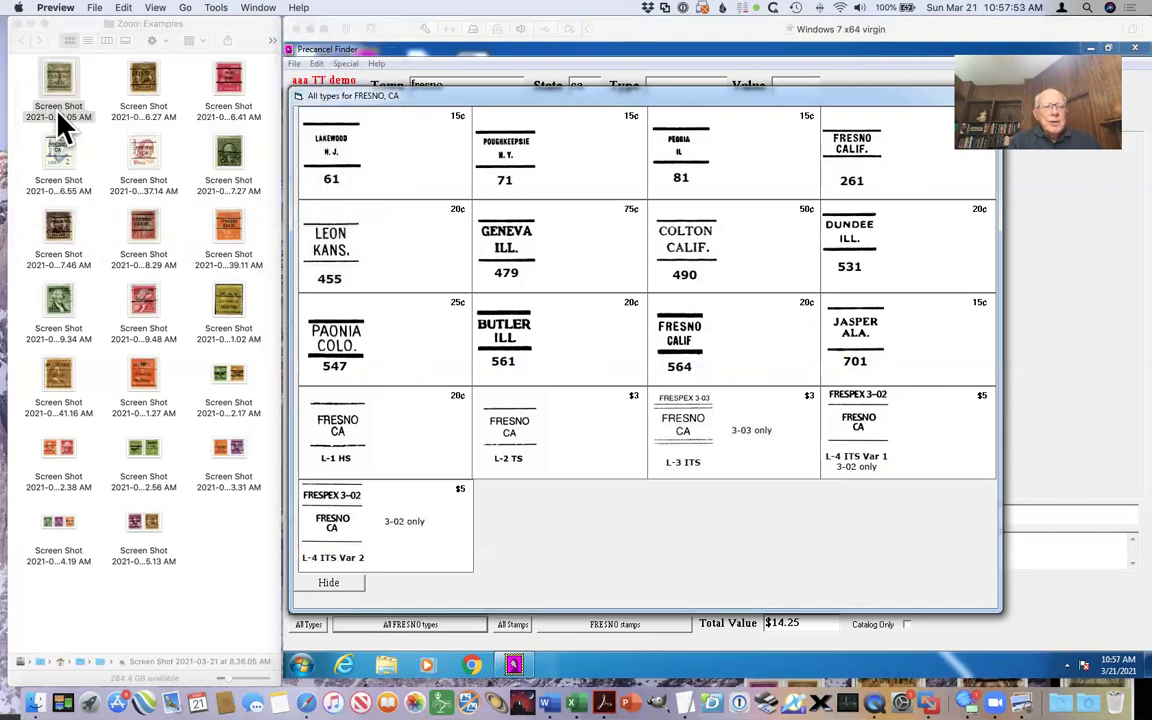
{"action": "double_click", "coordinate": [142, 80]}
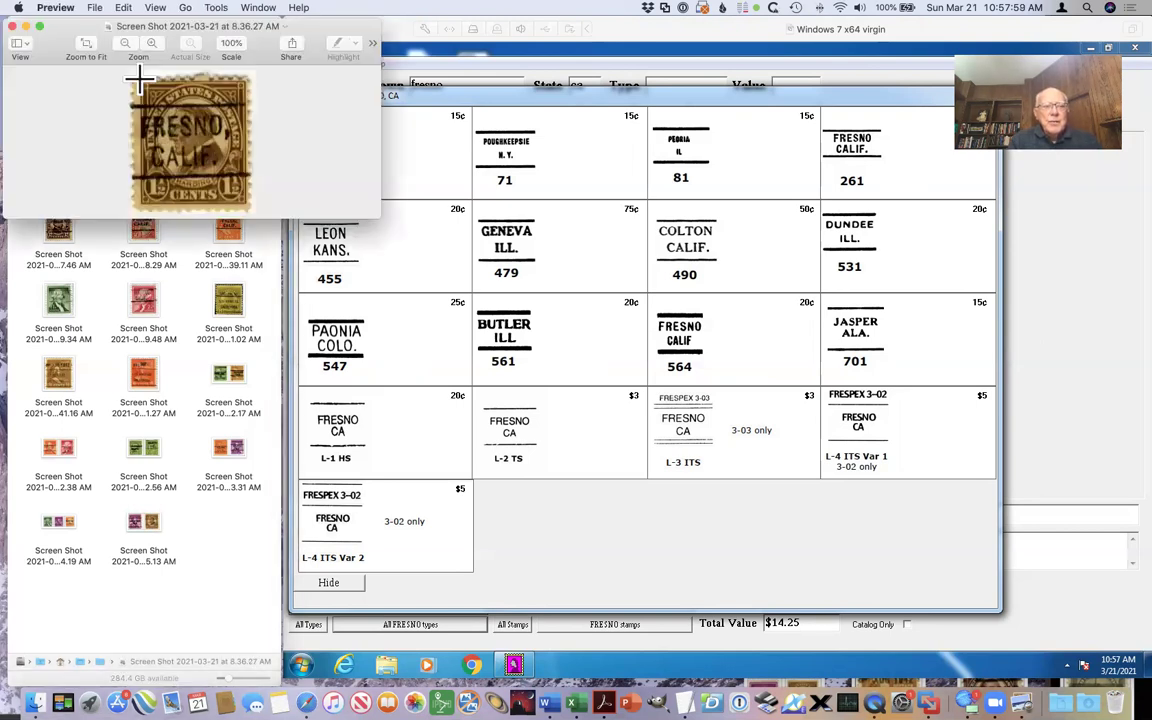
{"action": "left_click", "coordinate": [455, 178]}
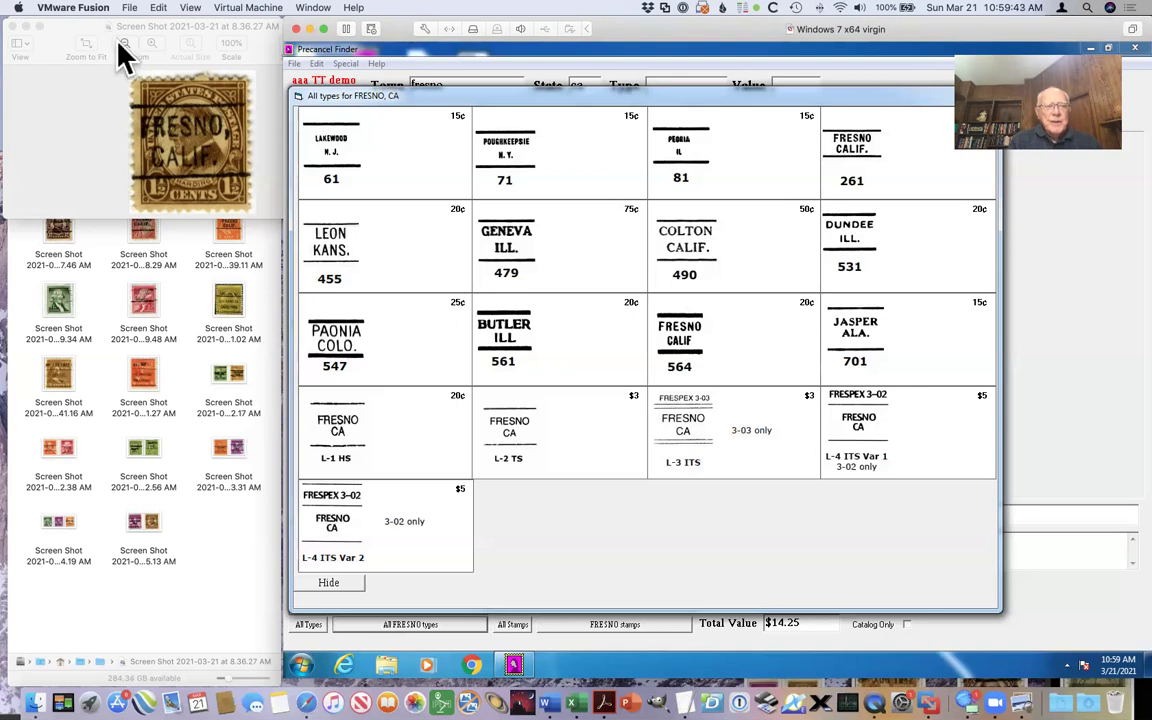
{"action": "left_click", "coordinate": [13, 25]}
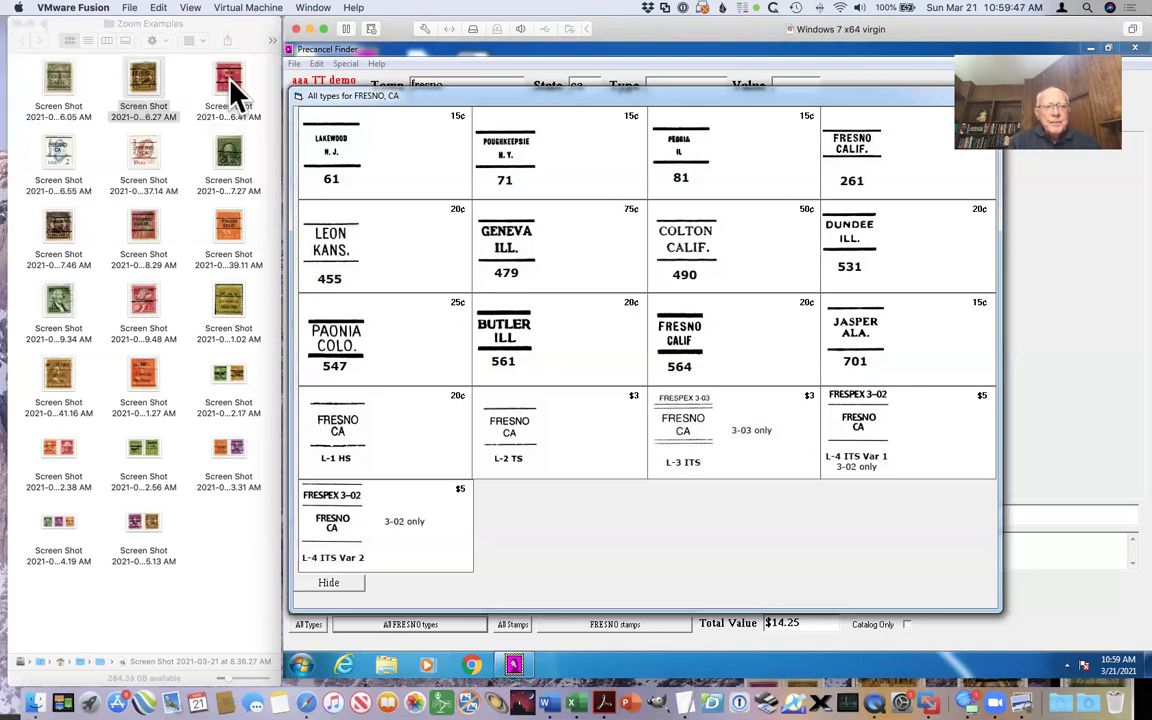
Step: Open the 8.36.41 AM screenshot of the red 2-cent FRESNO, CALIF. stamp beside the Fresno types grid
{"action": "left_click", "coordinate": [229, 84]}
{"action": "double_click", "coordinate": [231, 88]}
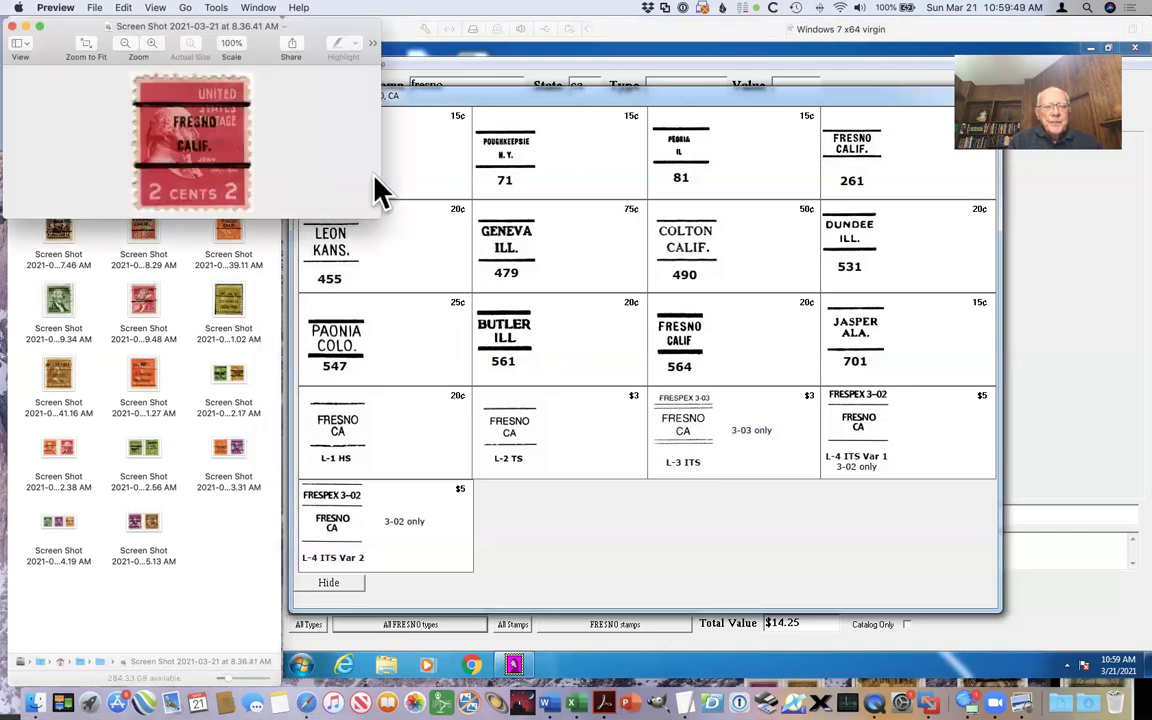
{"action": "left_click", "coordinate": [356, 178]}
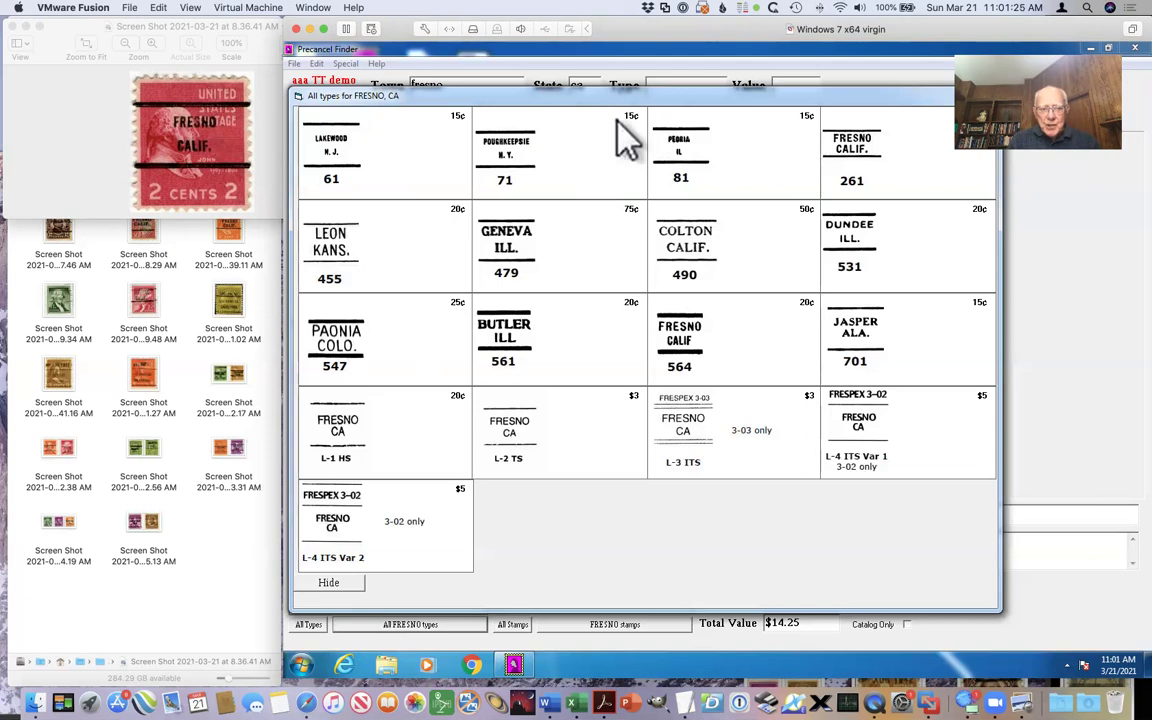
Step: Close the red stamp image and open the blue 2-cent 8.36.55 AM screenshot, moved lower down
{"action": "left_click", "coordinate": [12, 25]}
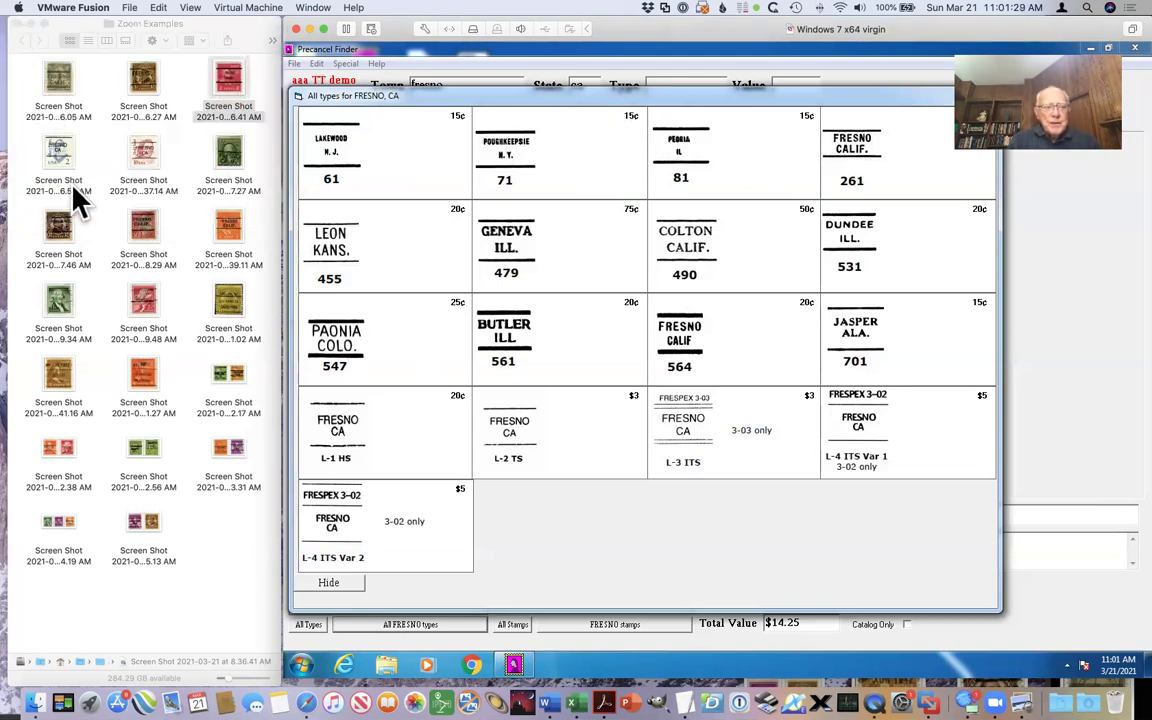
{"action": "left_click", "coordinate": [56, 160]}
{"action": "double_click", "coordinate": [56, 160]}
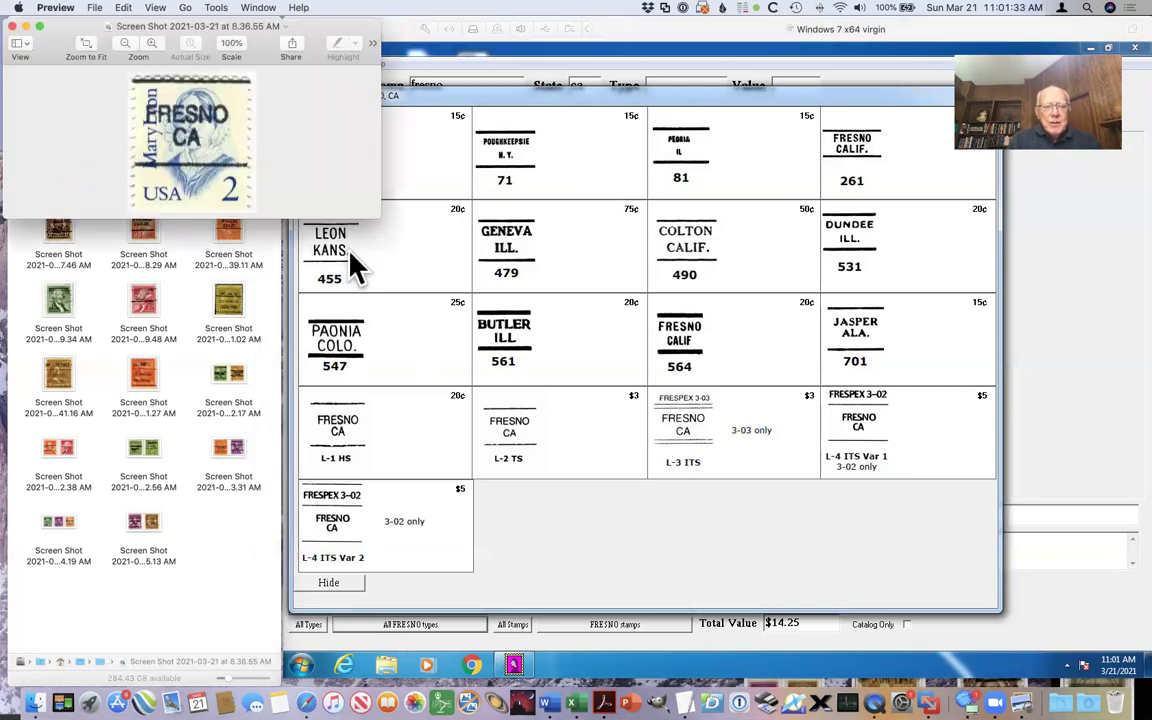
{"action": "left_click", "coordinate": [418, 265]}
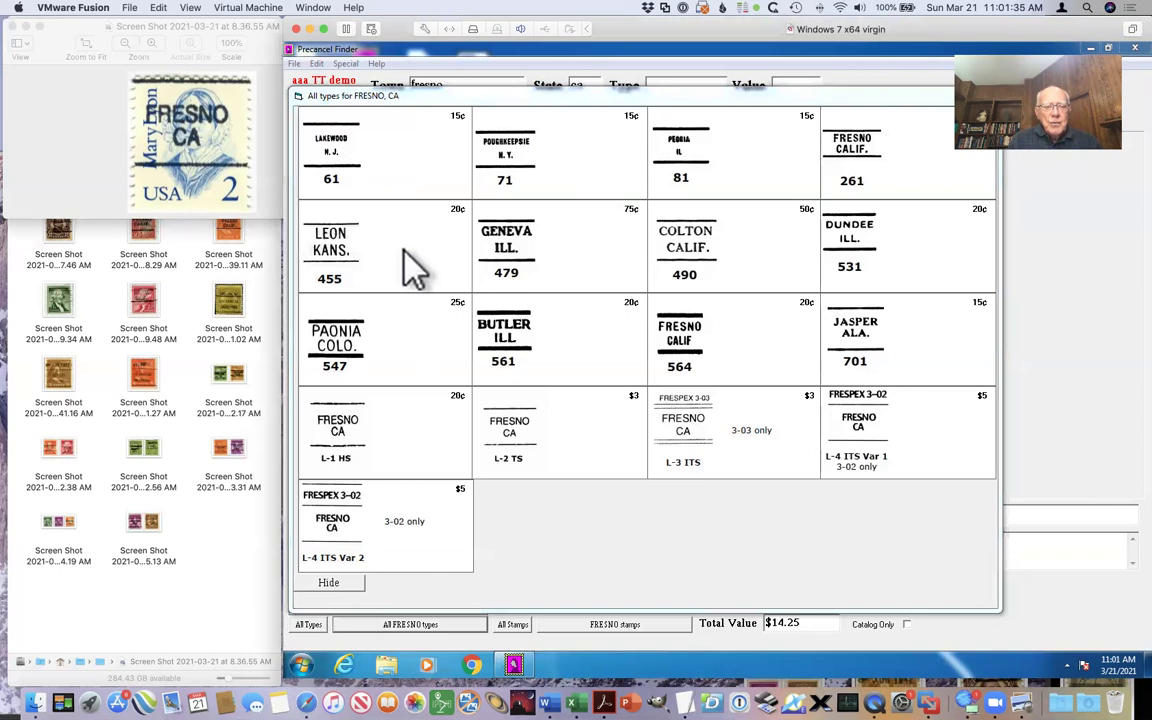
{"action": "left_click_drag", "start_coordinate": [90, 30], "coordinate": [76, 211]}
Step: Open the 8.37.14 AM screenshot of the 10-cent Red Cloud FRESNO CA stamp as another image
{"action": "left_click", "coordinate": [145, 145]}
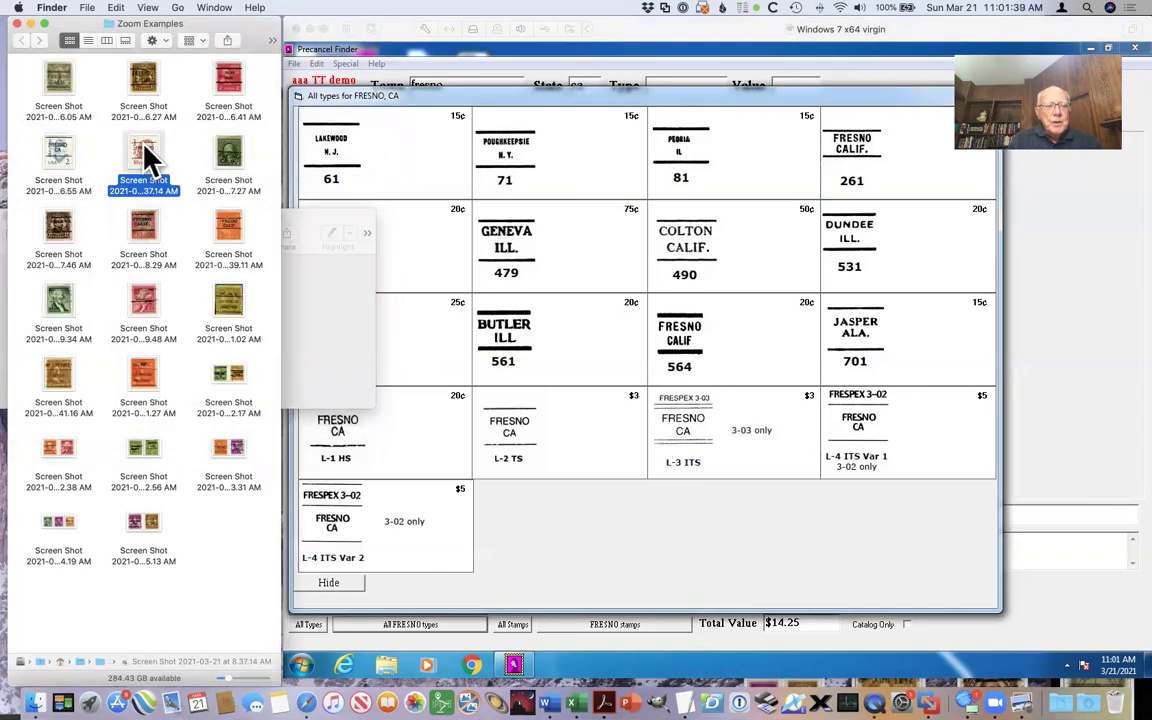
{"action": "left_click_drag", "start_coordinate": [146, 146], "coordinate": [260, 301]}
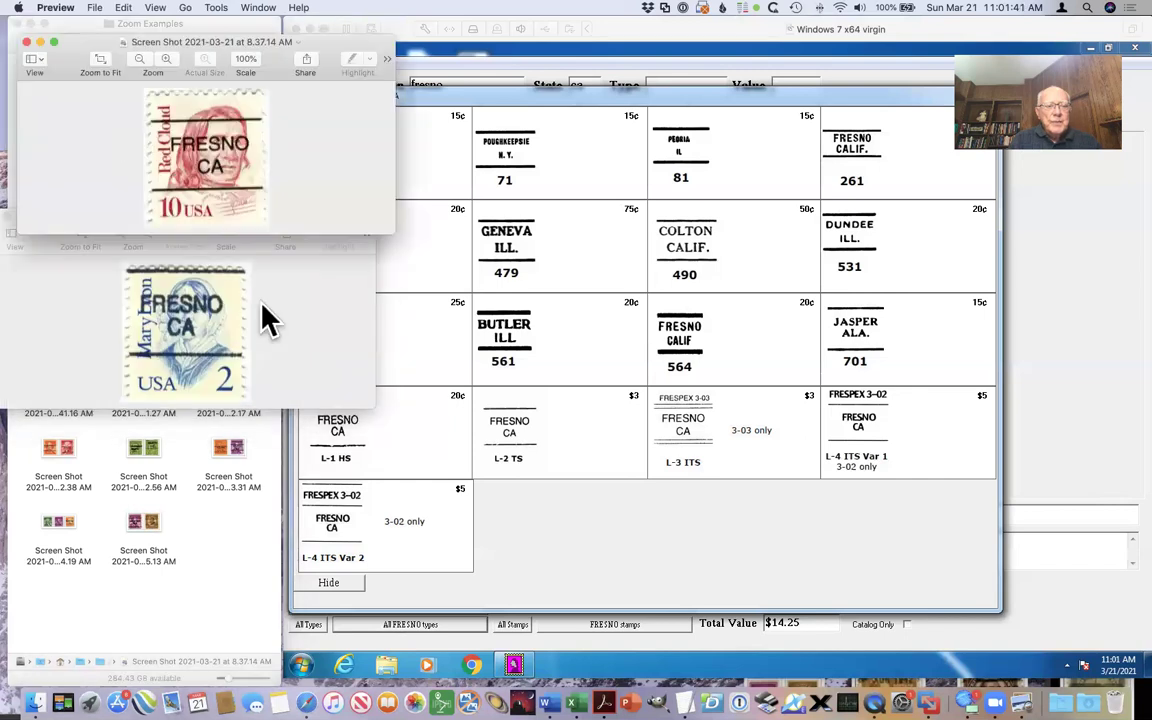
{"action": "left_click", "coordinate": [280, 296]}
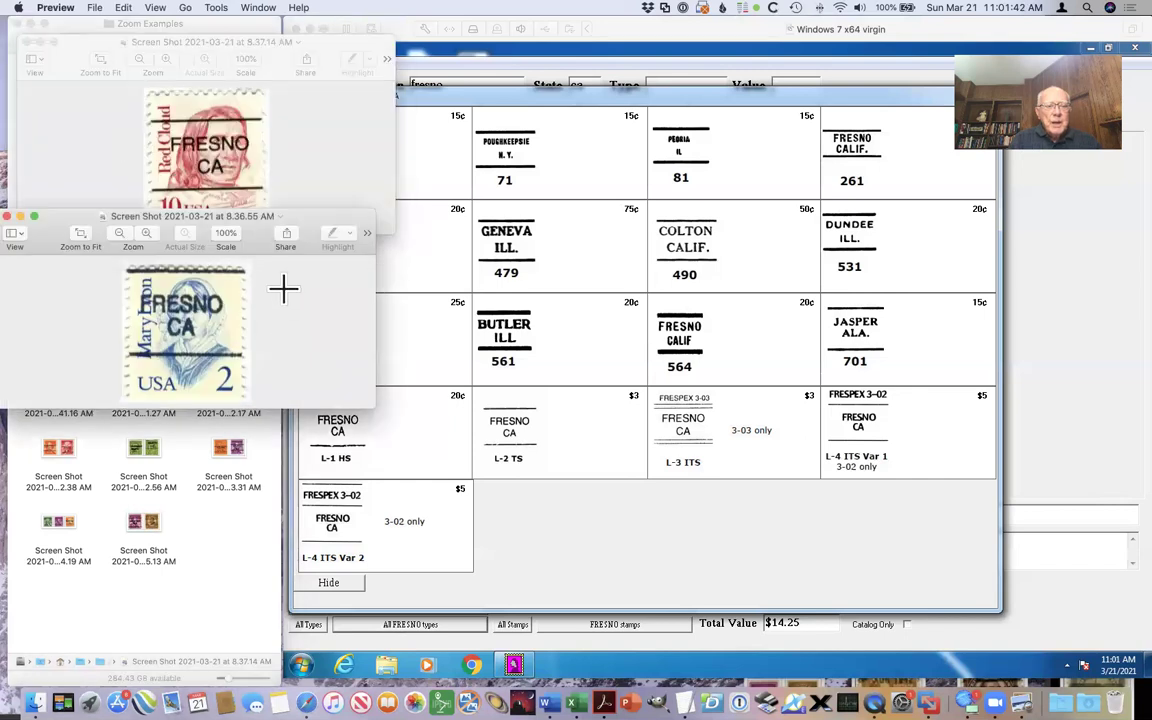
{"action": "left_click", "coordinate": [57, 136]}
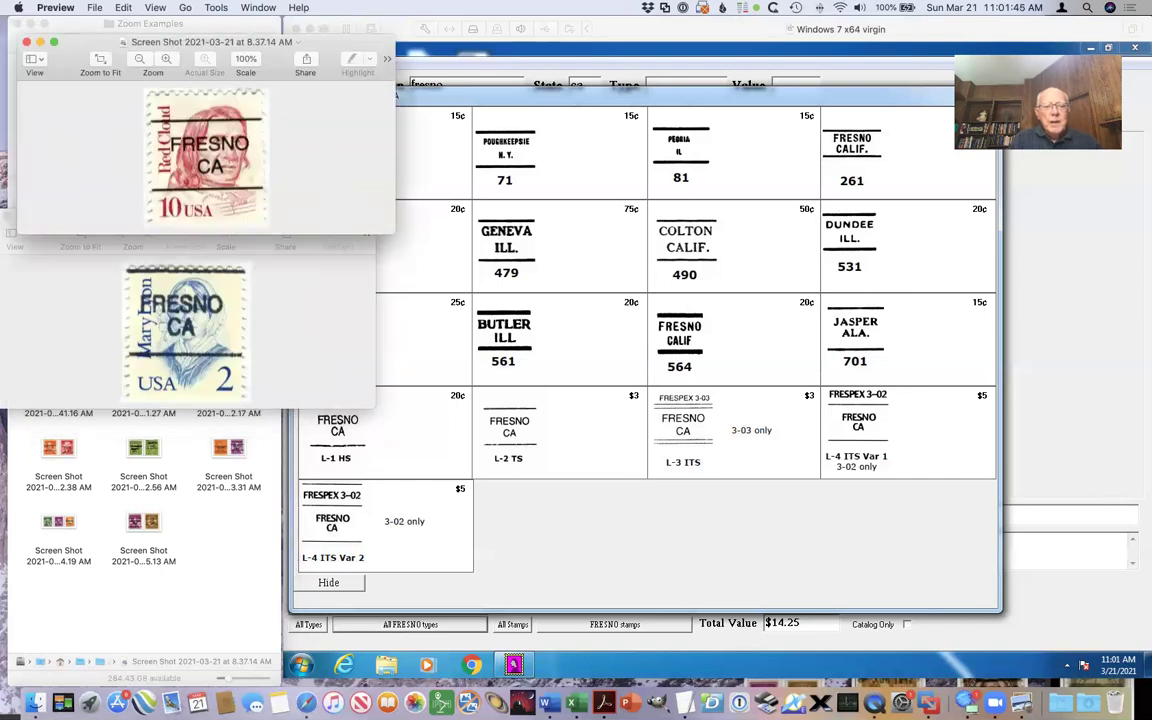
{"action": "left_click", "coordinate": [408, 230]}
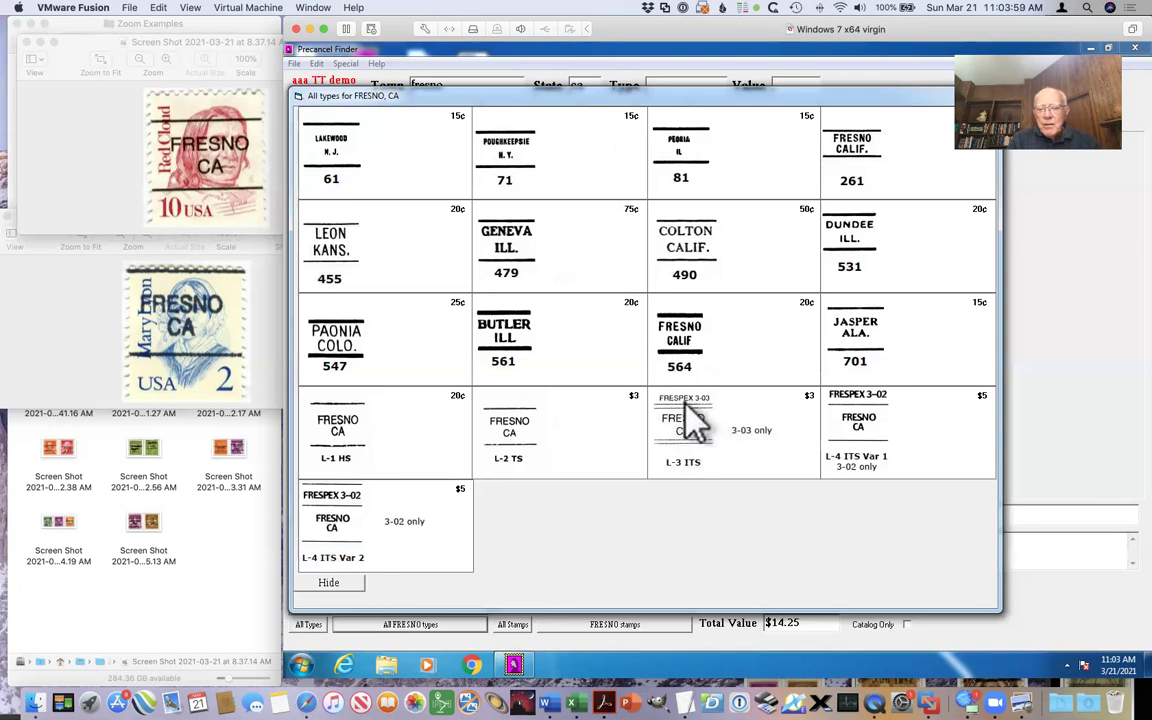
Step: Close the 10-cent Red Cloud and blue 2-cent Fresno stamp images in Preview
{"action": "left_click", "coordinate": [27, 43]}
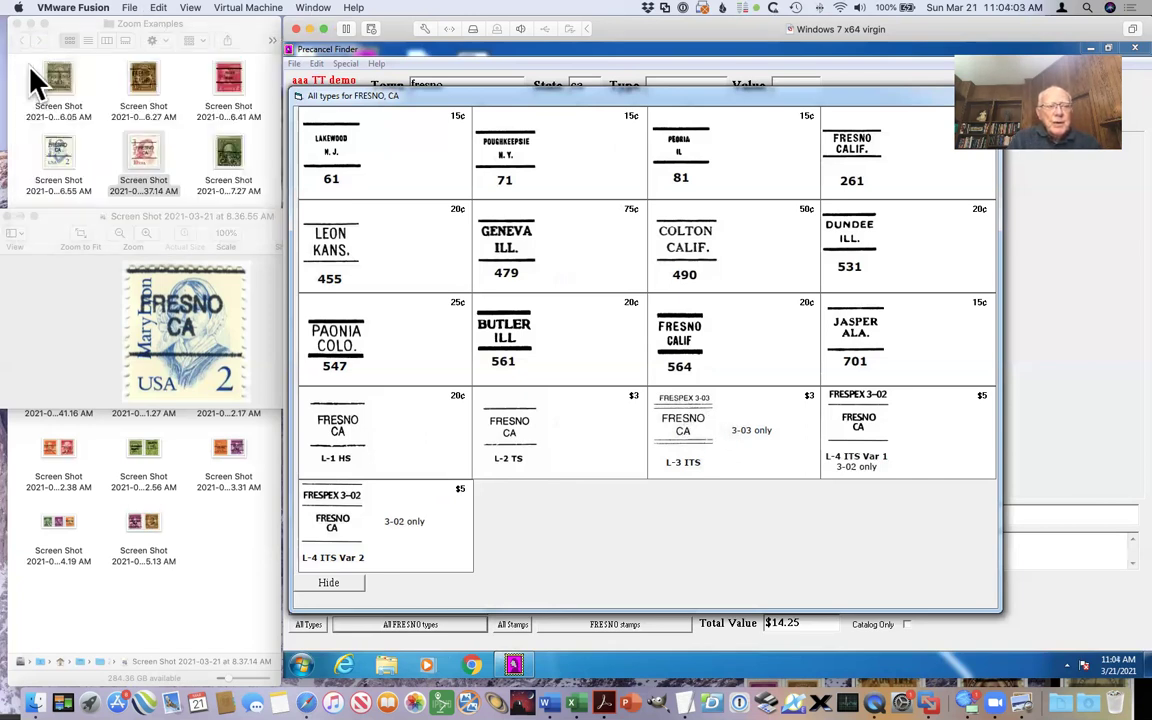
{"action": "left_click", "coordinate": [13, 216]}
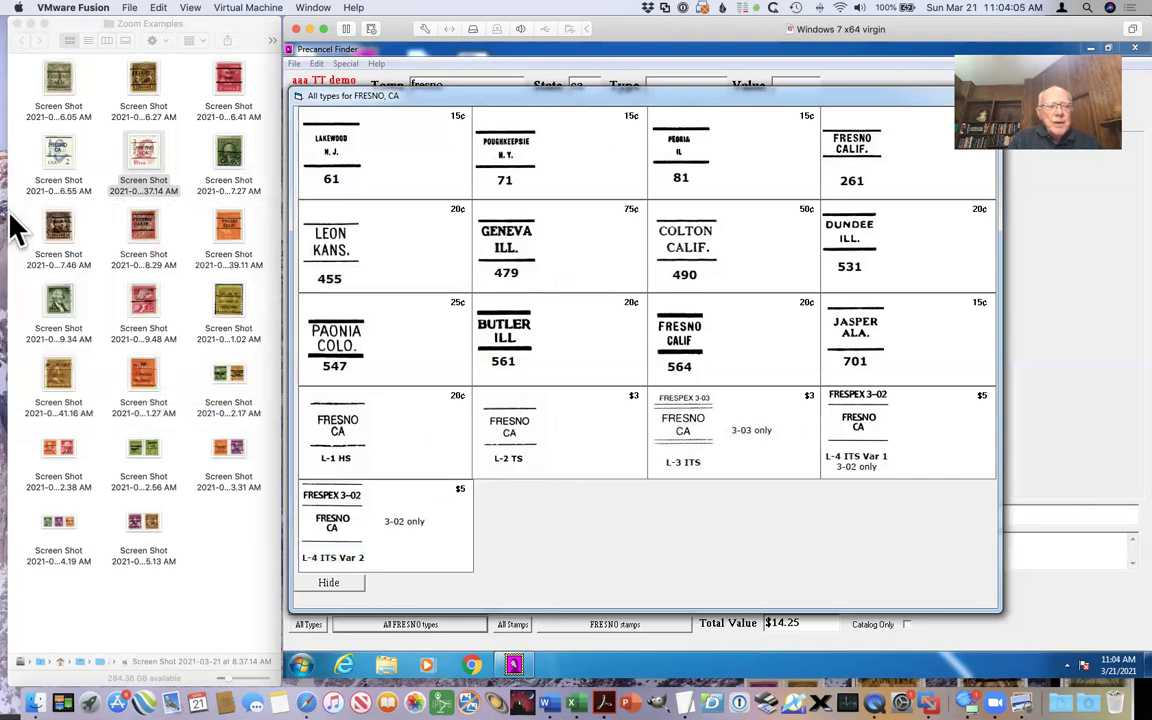
{"action": "left_click", "coordinate": [230, 156]}
{"action": "double_click", "coordinate": [230, 156]}
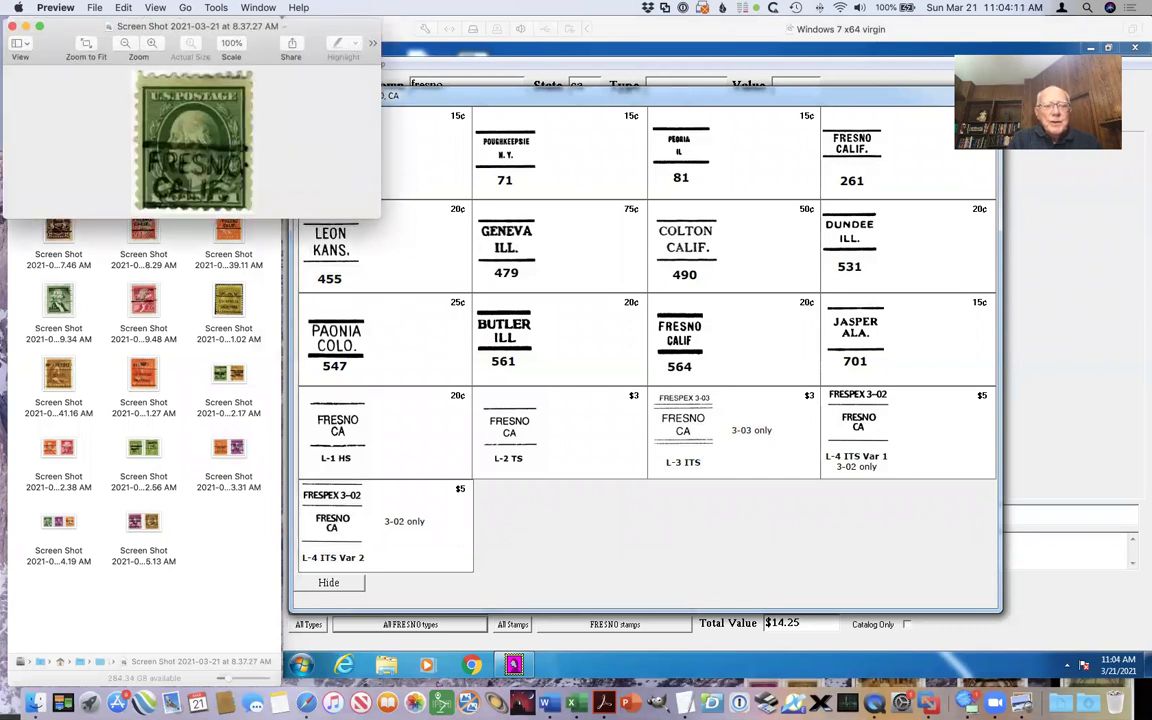
{"action": "left_click", "coordinate": [405, 232]}
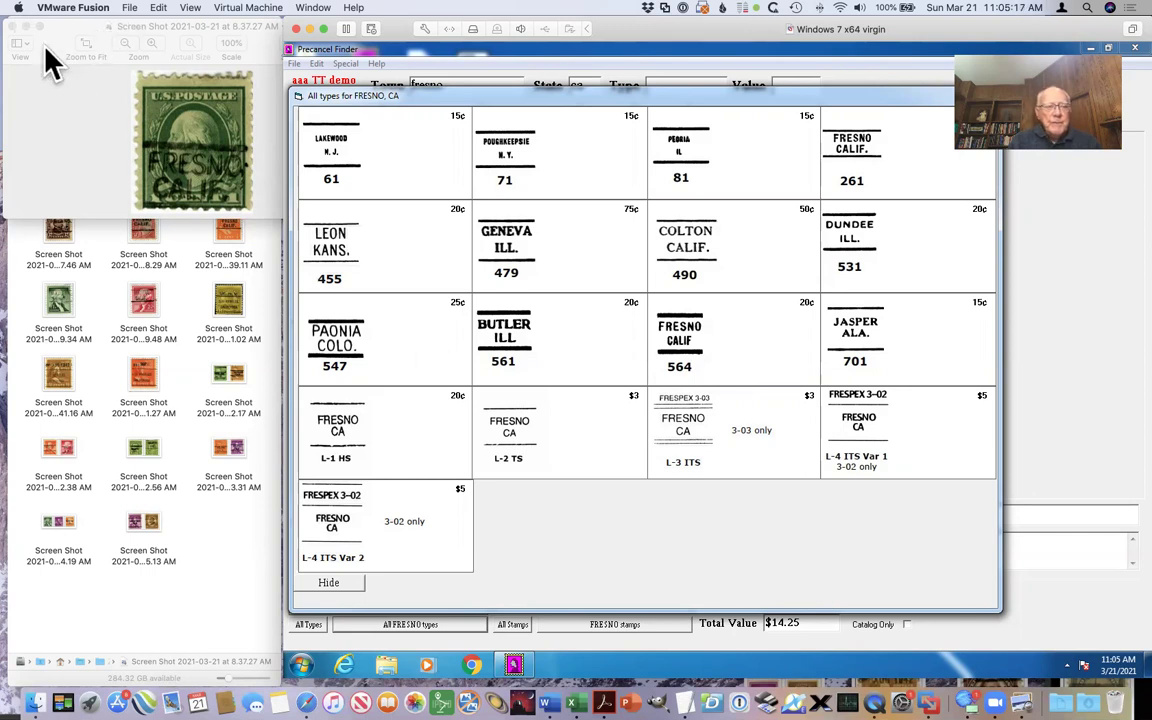
{"action": "left_click", "coordinate": [13, 27]}
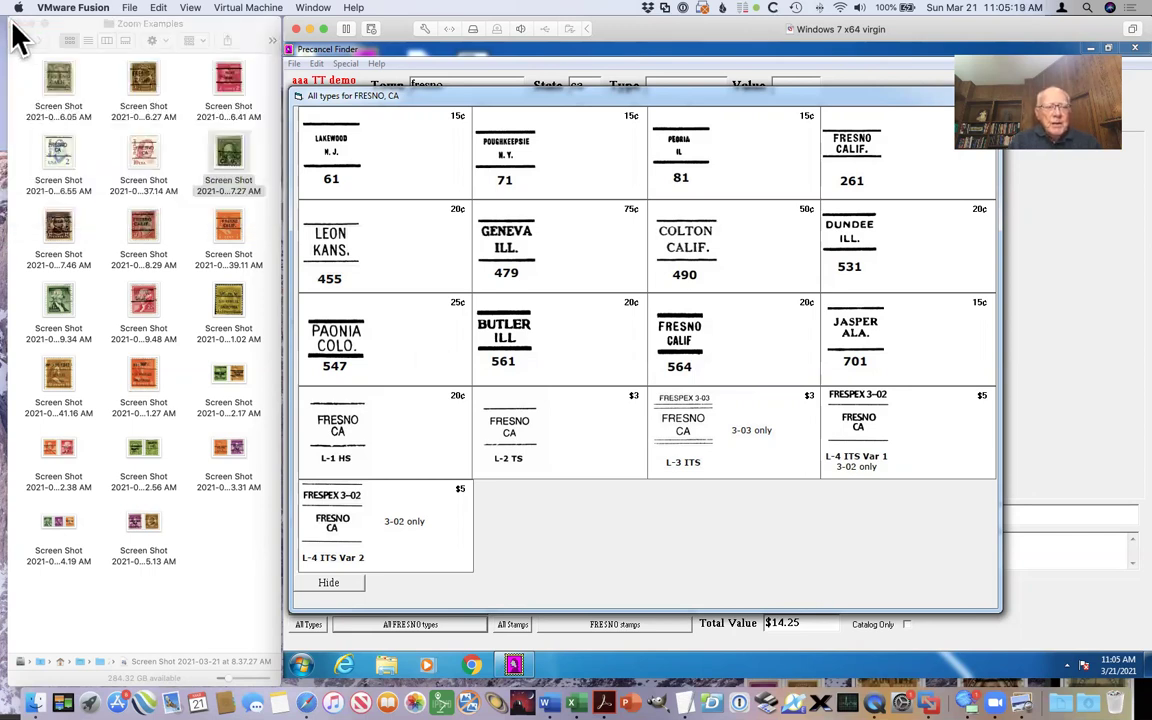
{"action": "left_click", "coordinate": [58, 220]}
{"action": "double_click", "coordinate": [58, 220]}
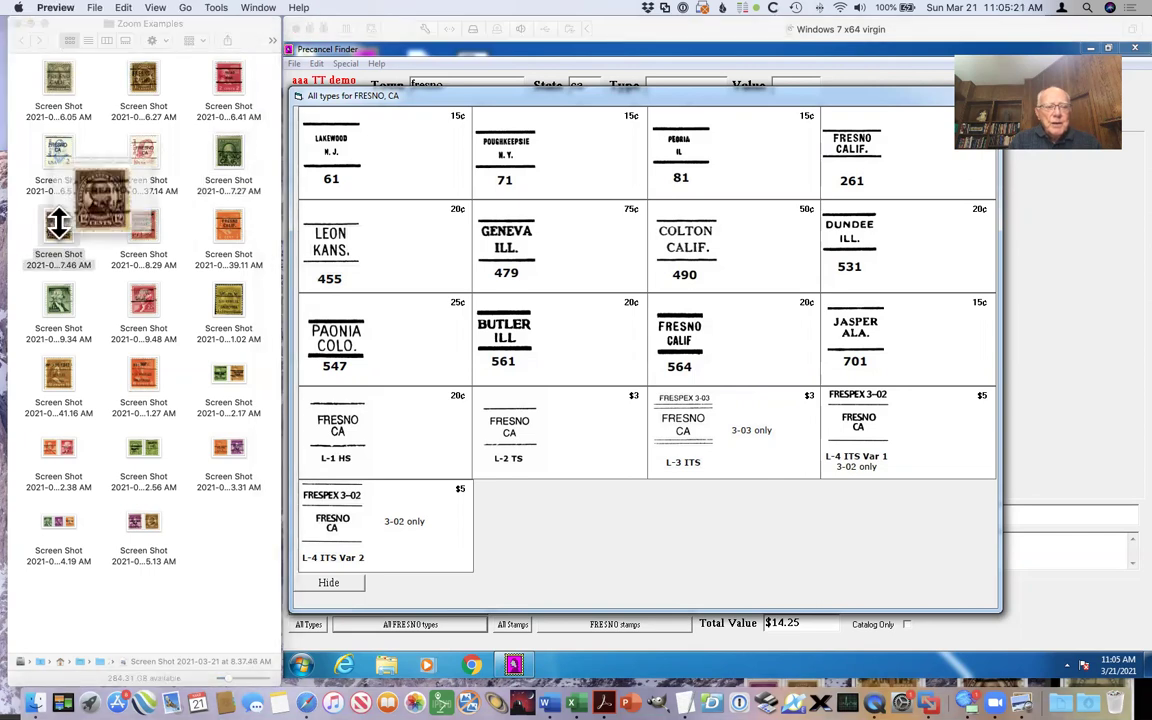
{"action": "left_click", "coordinate": [383, 240]}
{"action": "left_click", "coordinate": [420, 249]}
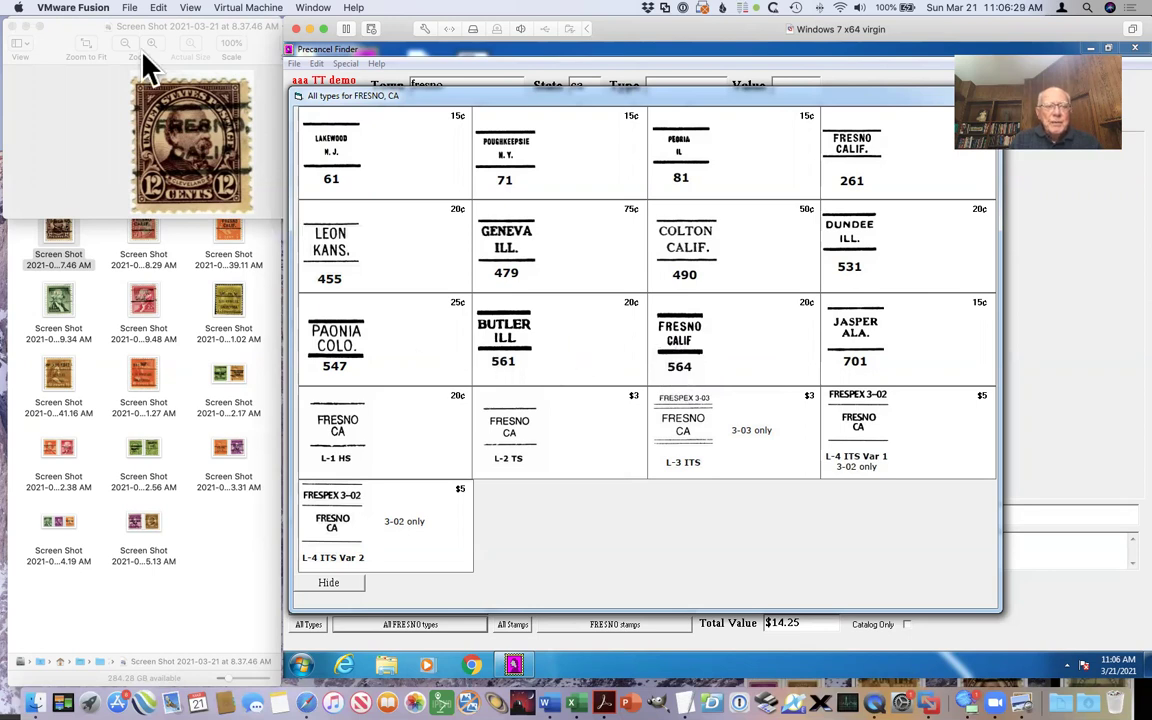
Step: Swap the brown stamp image for the red FRESNO CALIF. screenshot, viewed beside the Fresno types grid
{"action": "left_click", "coordinate": [12, 25]}
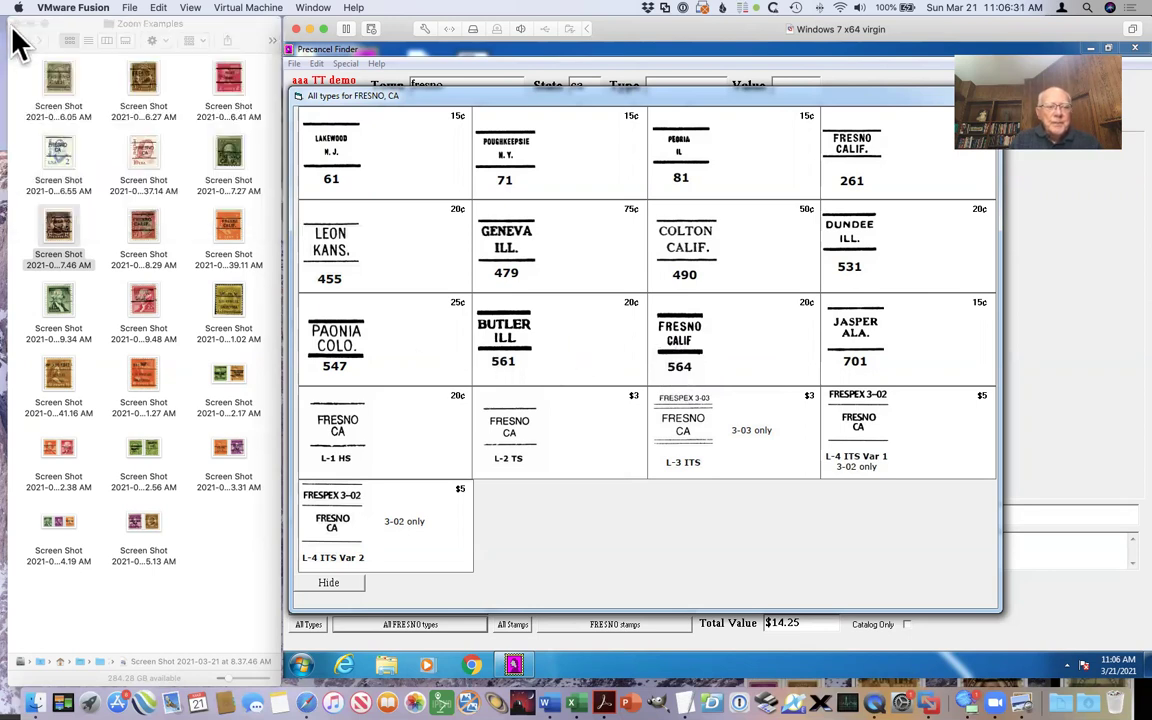
{"action": "double_click", "coordinate": [140, 226]}
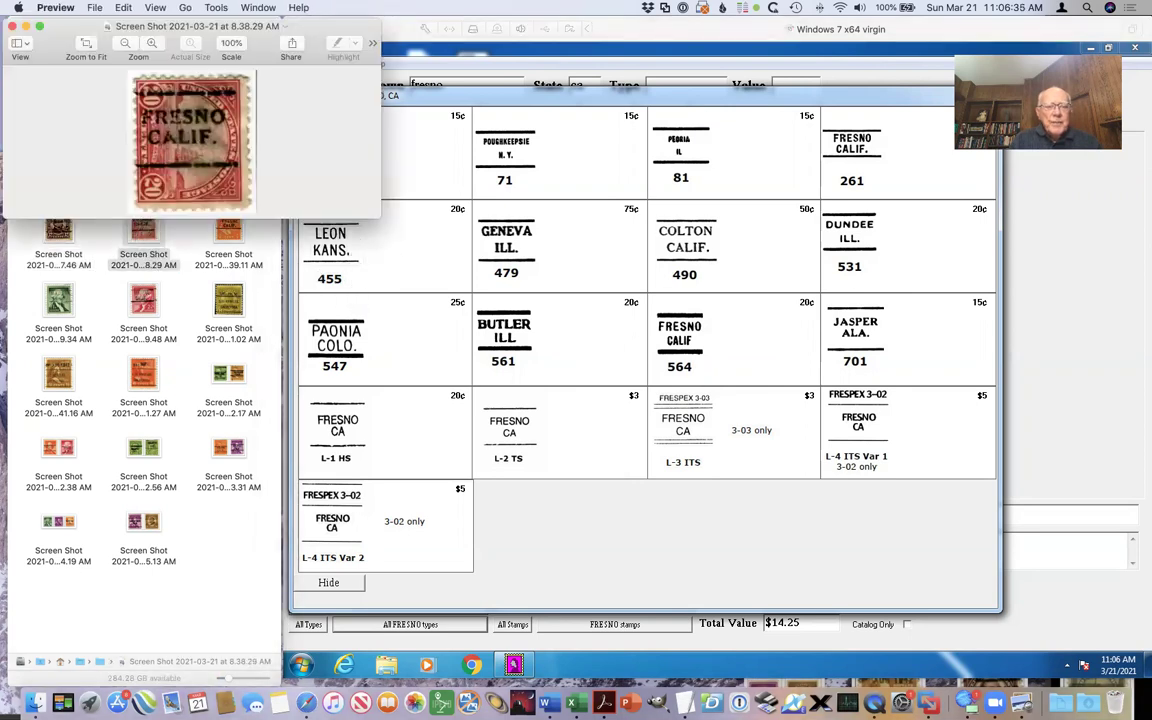
{"action": "left_click", "coordinate": [381, 242]}
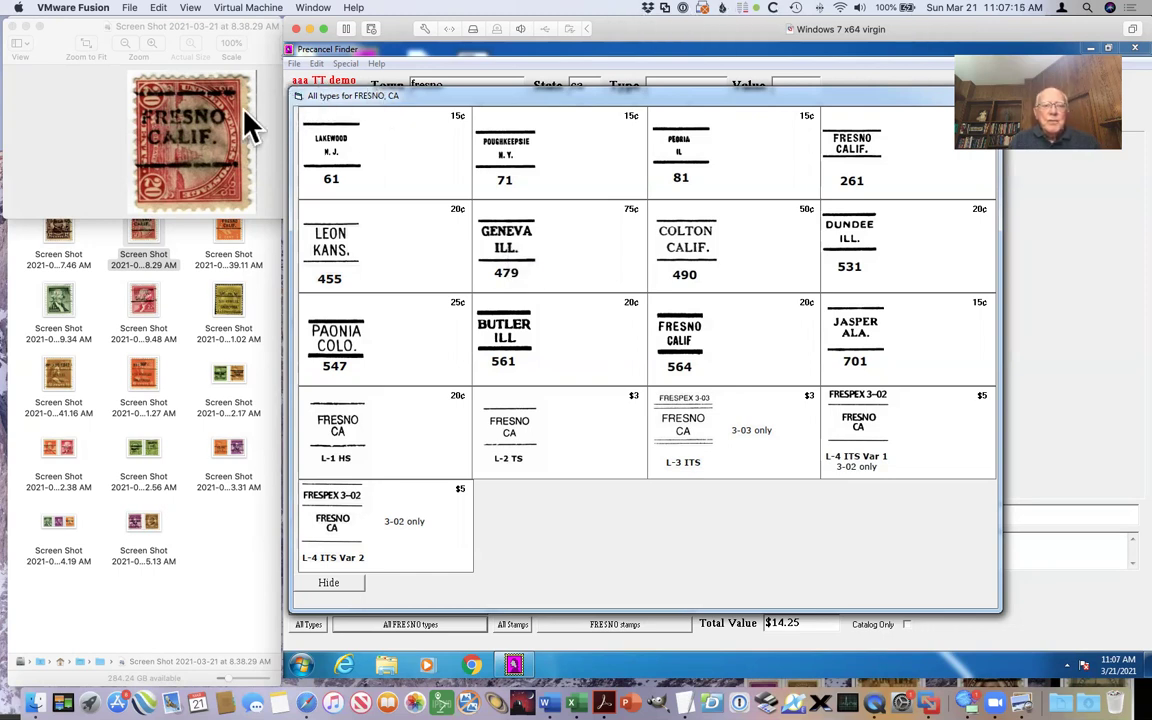
{"action": "left_click", "coordinate": [212, 100]}
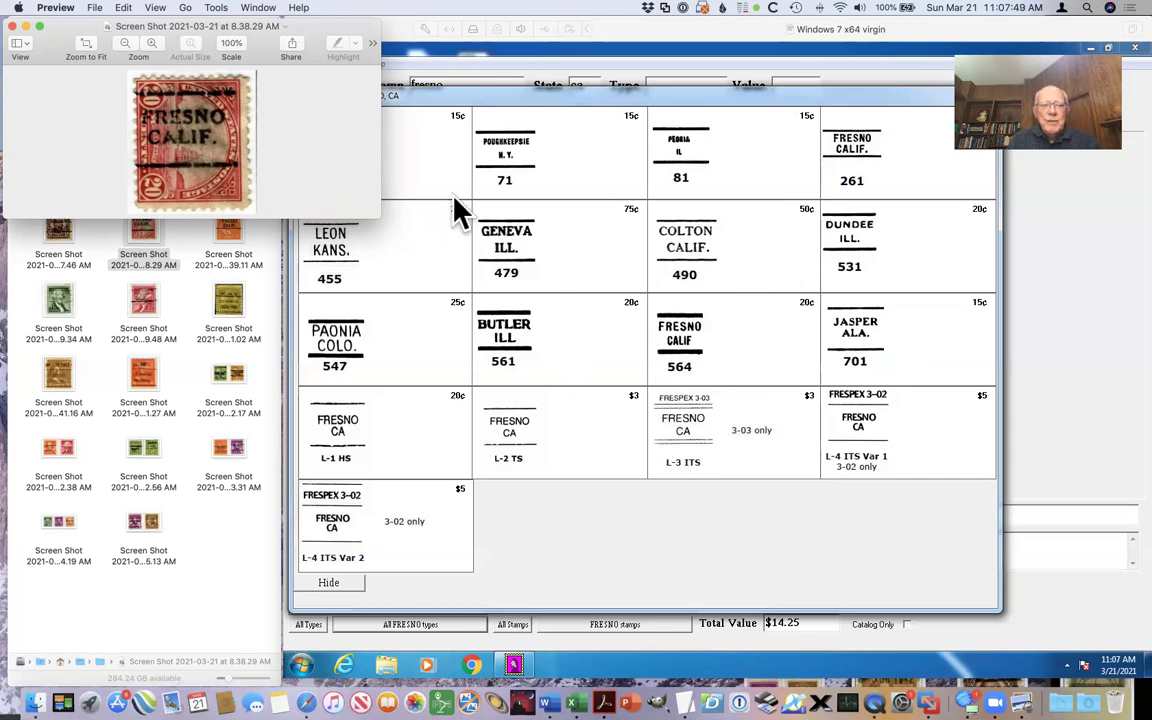
Step: Compare the orange half-cent FRESNO CALIF. stamp against the Fresno types grid, closing both stamp images
{"action": "left_click", "coordinate": [13, 27]}
{"action": "double_click", "coordinate": [230, 232]}
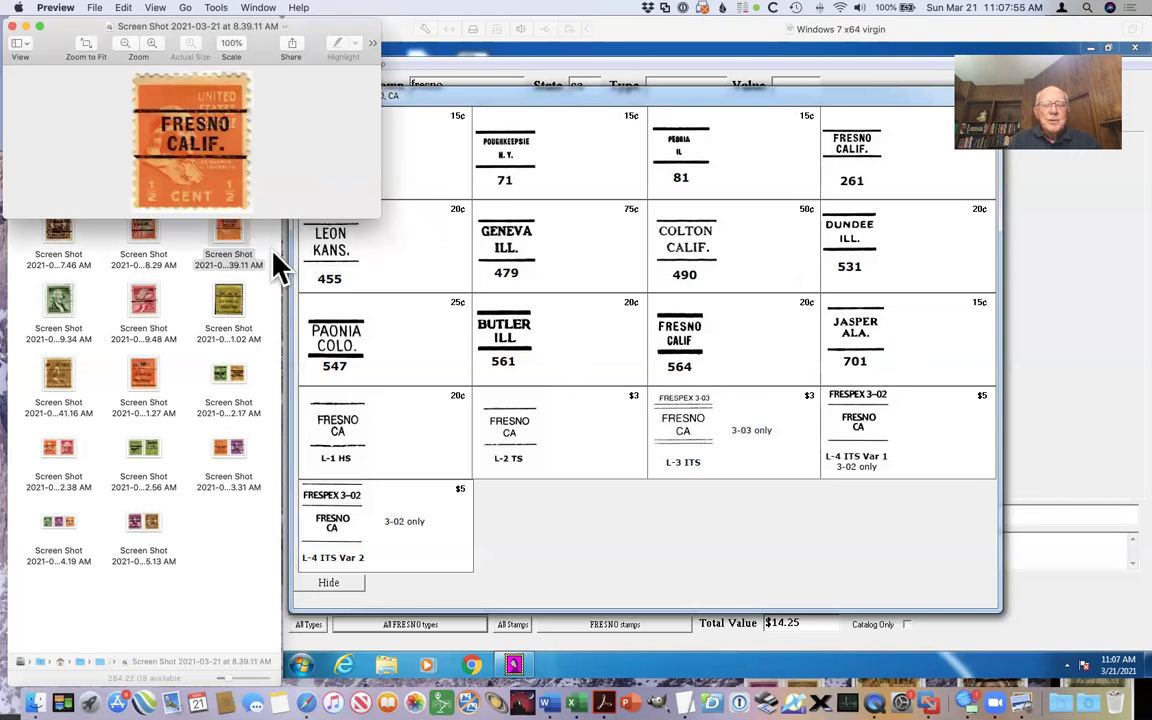
{"action": "left_click", "coordinate": [398, 272]}
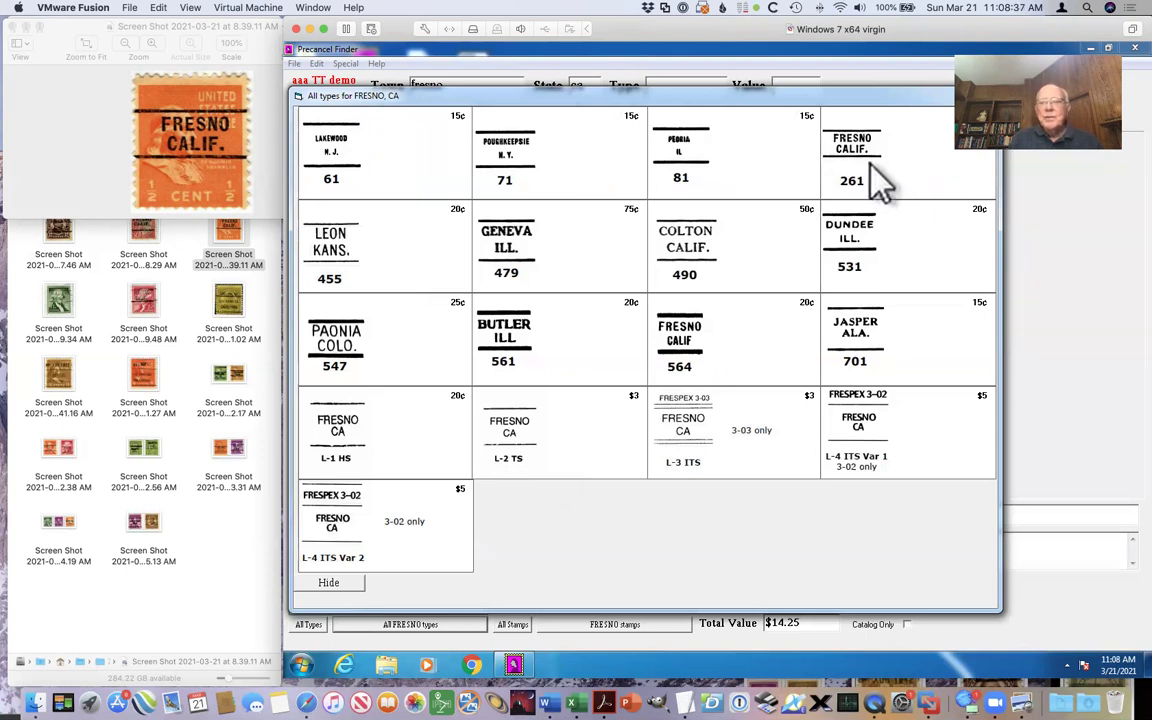
{"action": "left_click", "coordinate": [12, 25]}
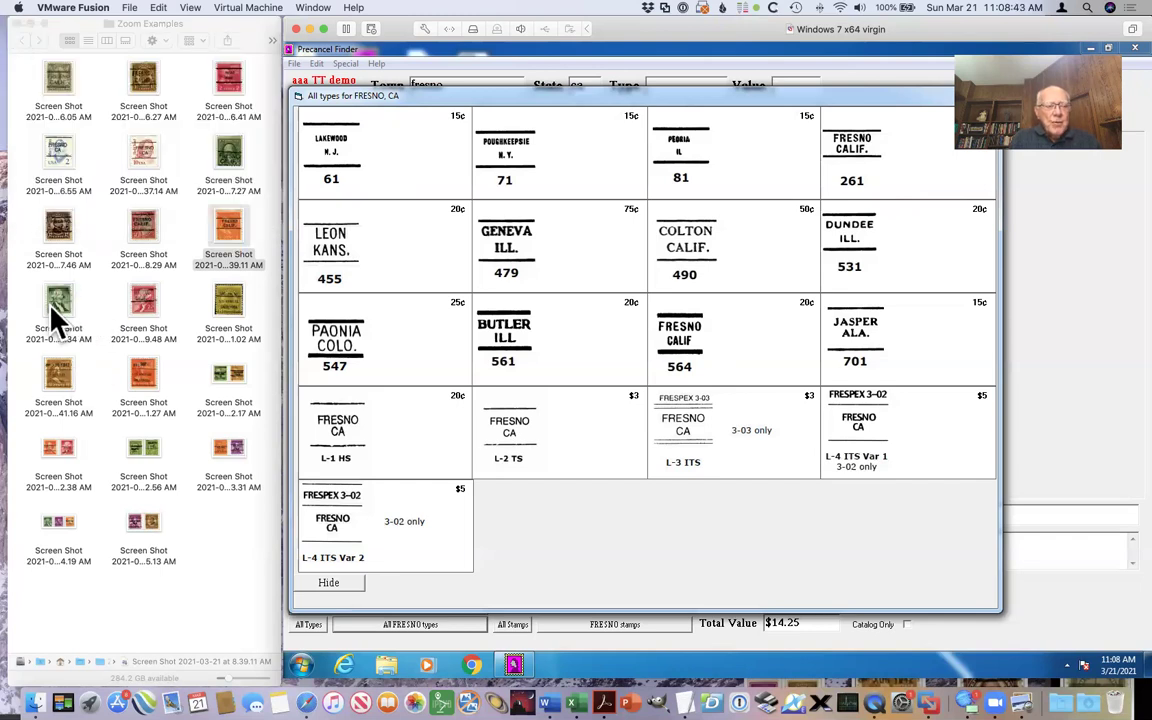
Step: Open the green 1-cent and red 2-cent MADERA screenshots, placing the red window below
{"action": "left_click", "coordinate": [55, 305]}
{"action": "double_click", "coordinate": [54, 308]}
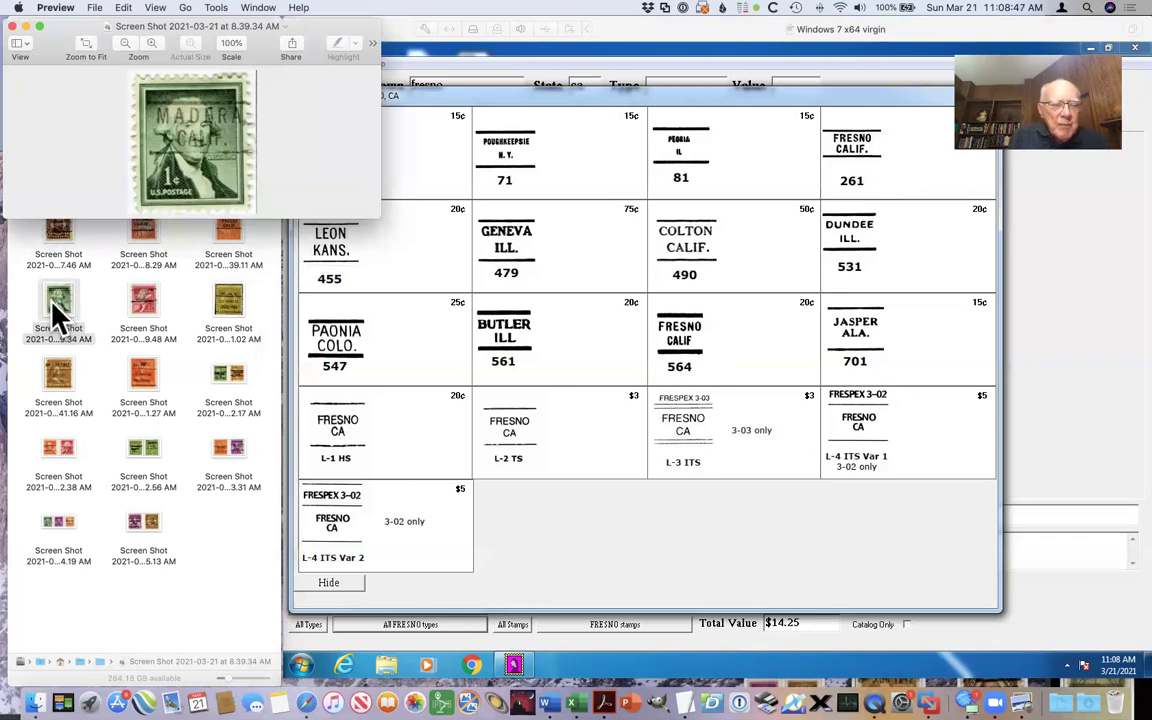
{"action": "left_click_drag", "start_coordinate": [136, 301], "coordinate": [135, 298]}
{"action": "double_click", "coordinate": [136, 299]}
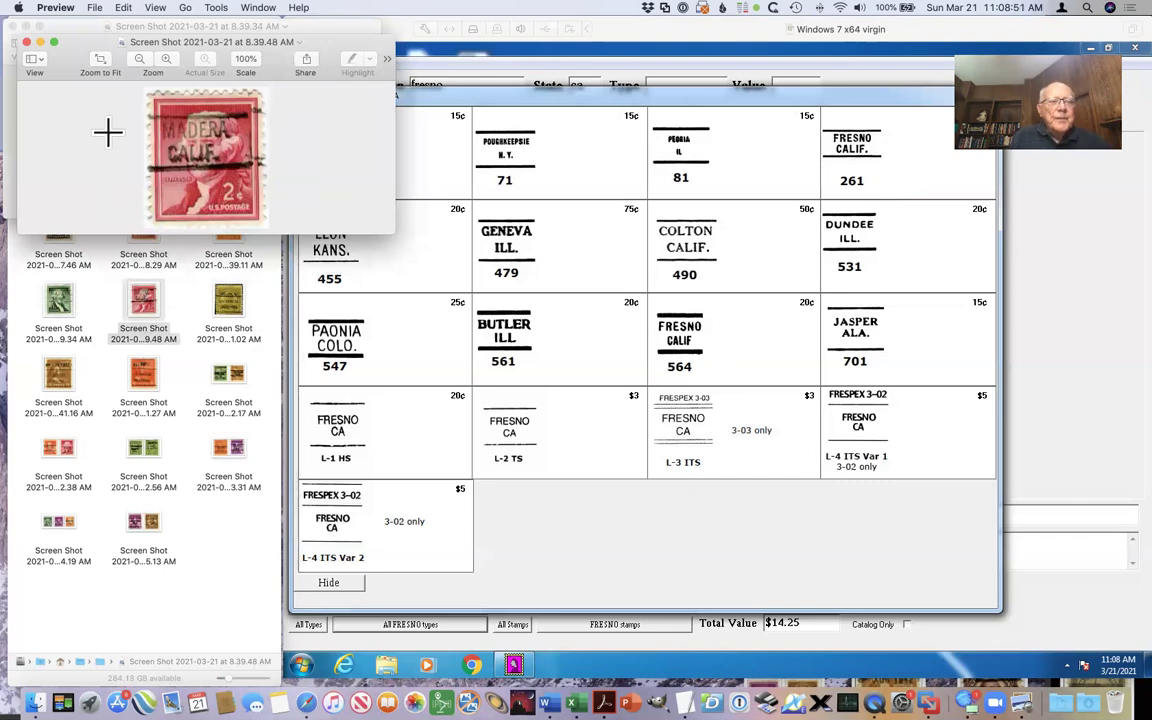
{"action": "left_click_drag", "start_coordinate": [82, 51], "coordinate": [70, 236]}
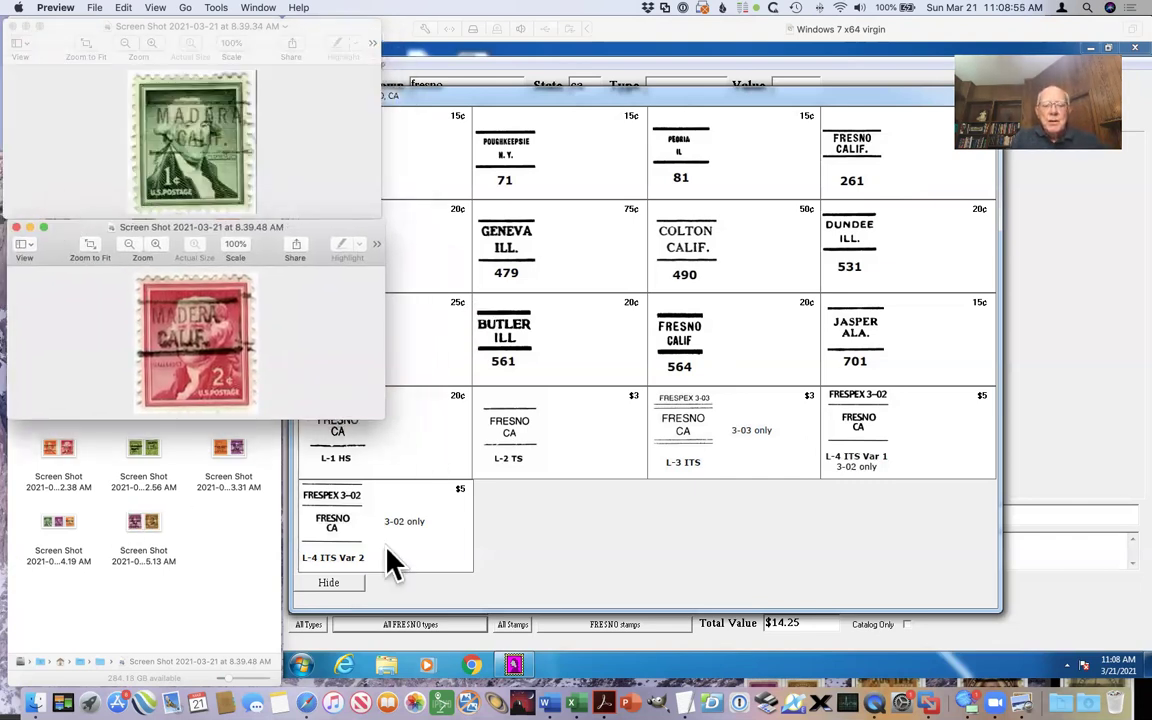
Step: Hide the Fresno grid, search town 'madera' for six types totalling $2.40, and show all illustrations
{"action": "left_click", "coordinate": [344, 581]}
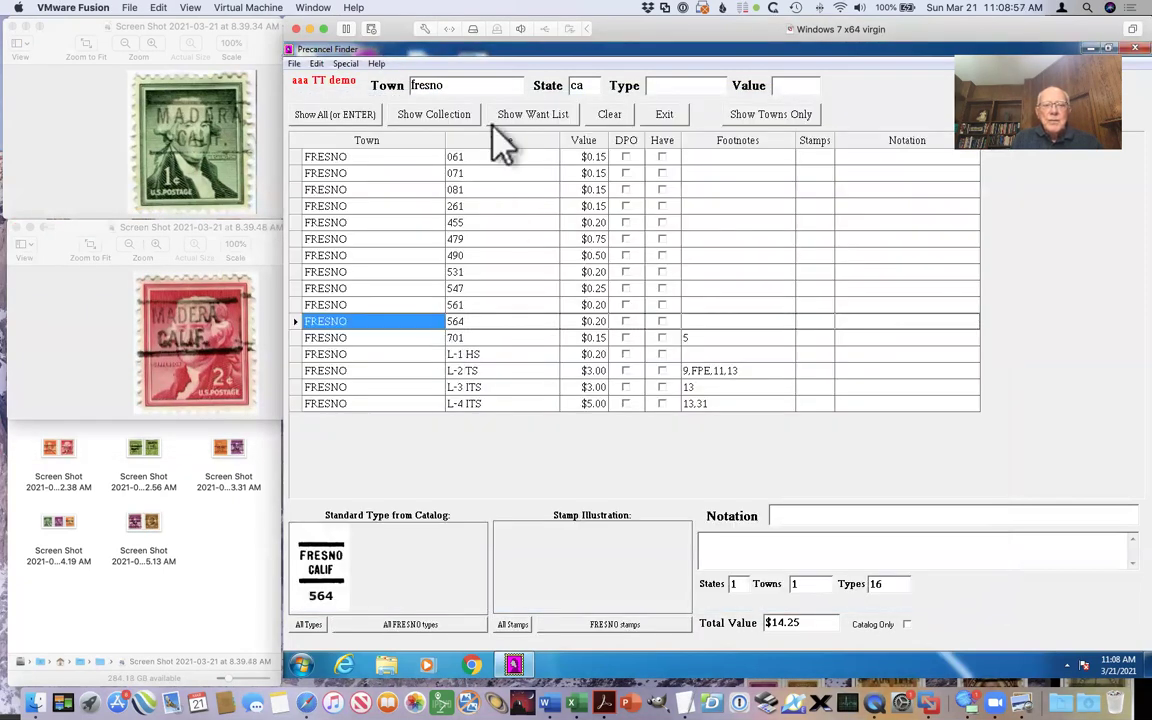
{"action": "left_click_drag", "start_coordinate": [444, 86], "coordinate": [411, 85]}
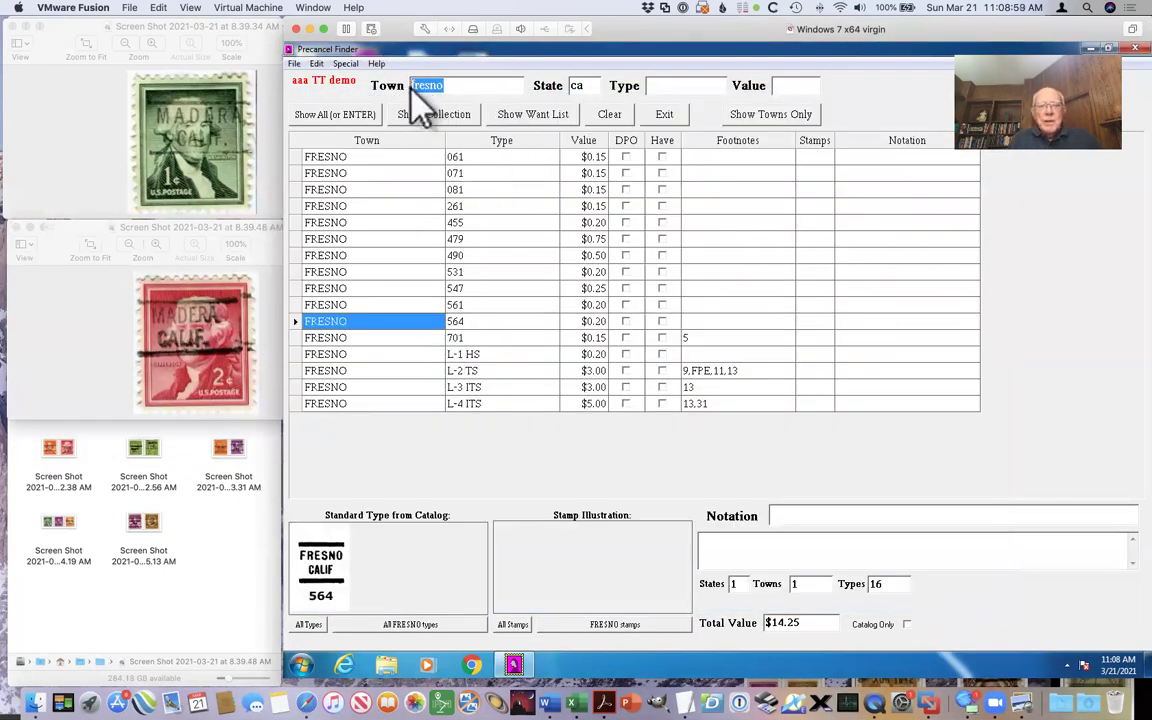
{"action": "type", "text": "mad"}
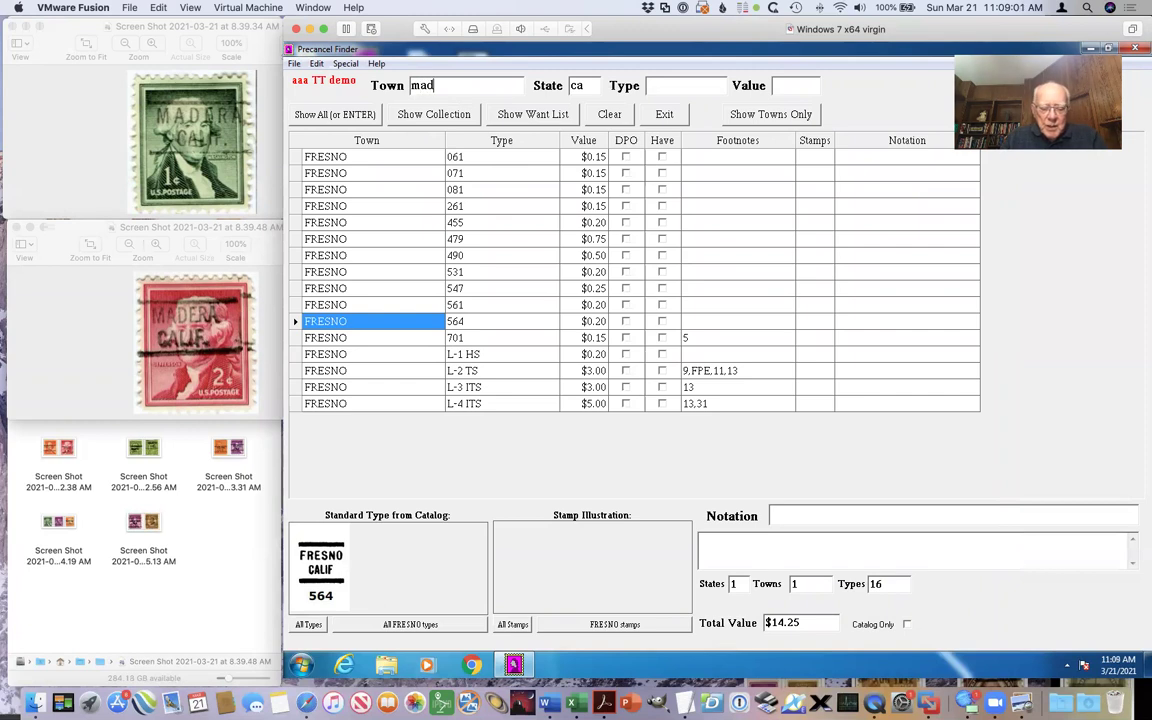
{"action": "type", "text": "era"}
{"action": "key", "text": "Return"}
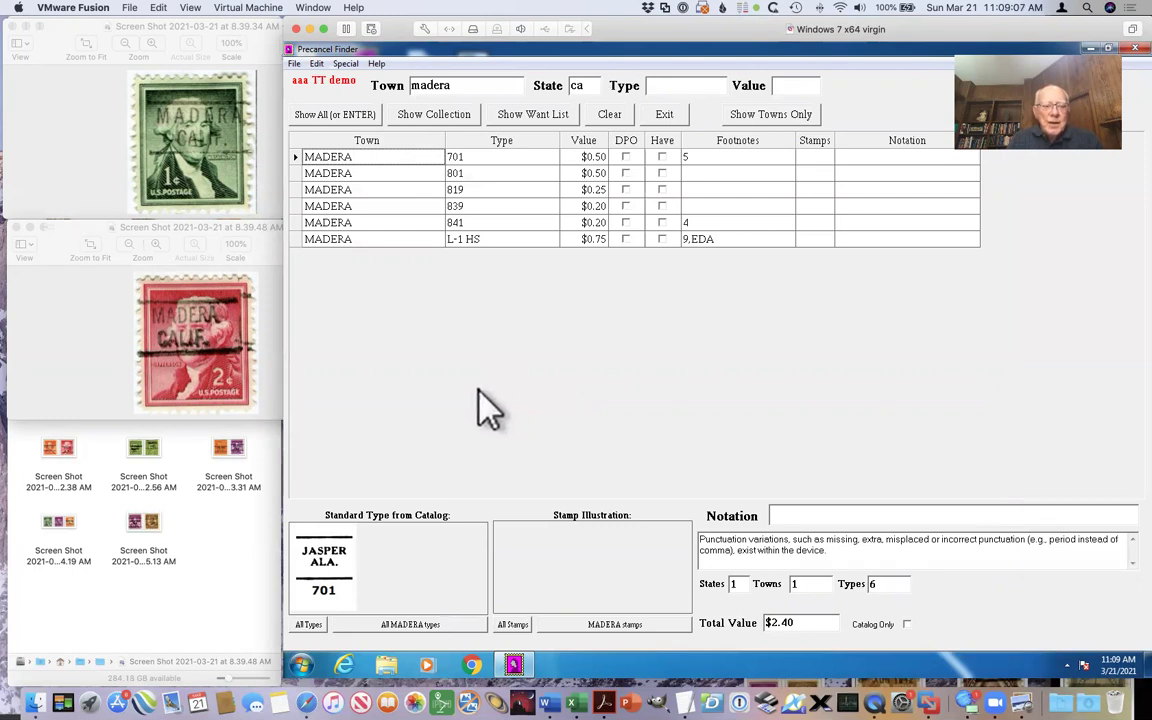
{"action": "left_click", "coordinate": [405, 630]}
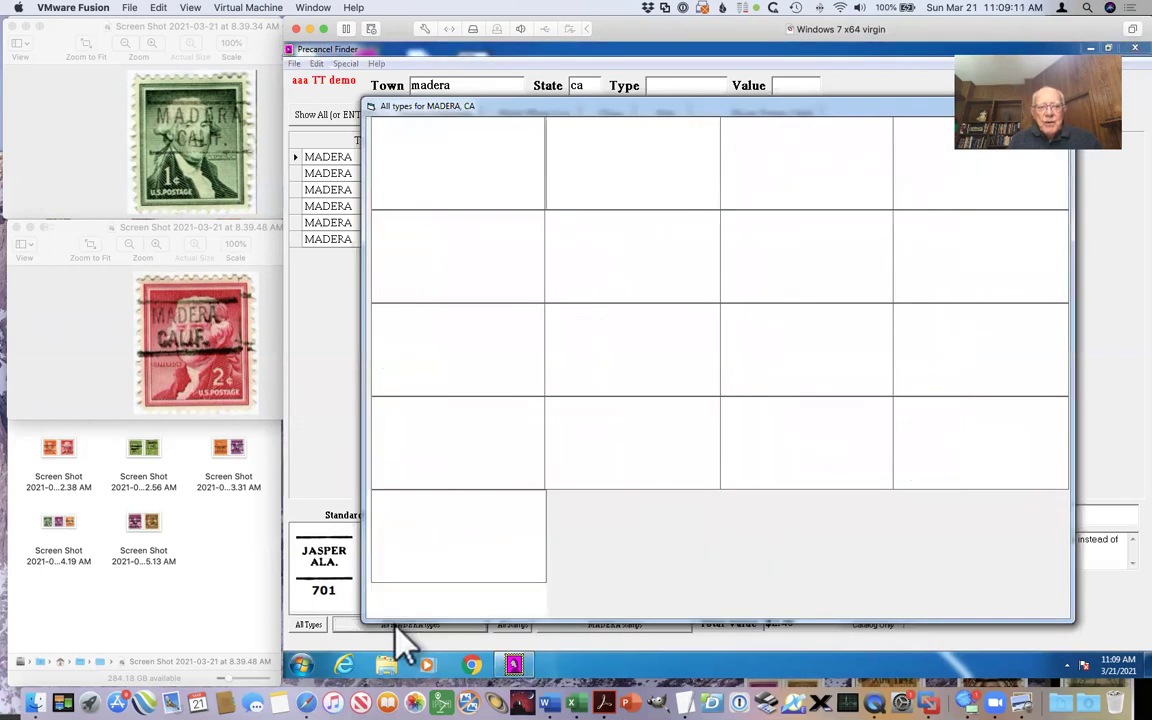
Step: Move the 'All types for MADERA, CA' window aside to review it, then hide it
{"action": "left_click_drag", "start_coordinate": [552, 107], "coordinate": [487, 87]}
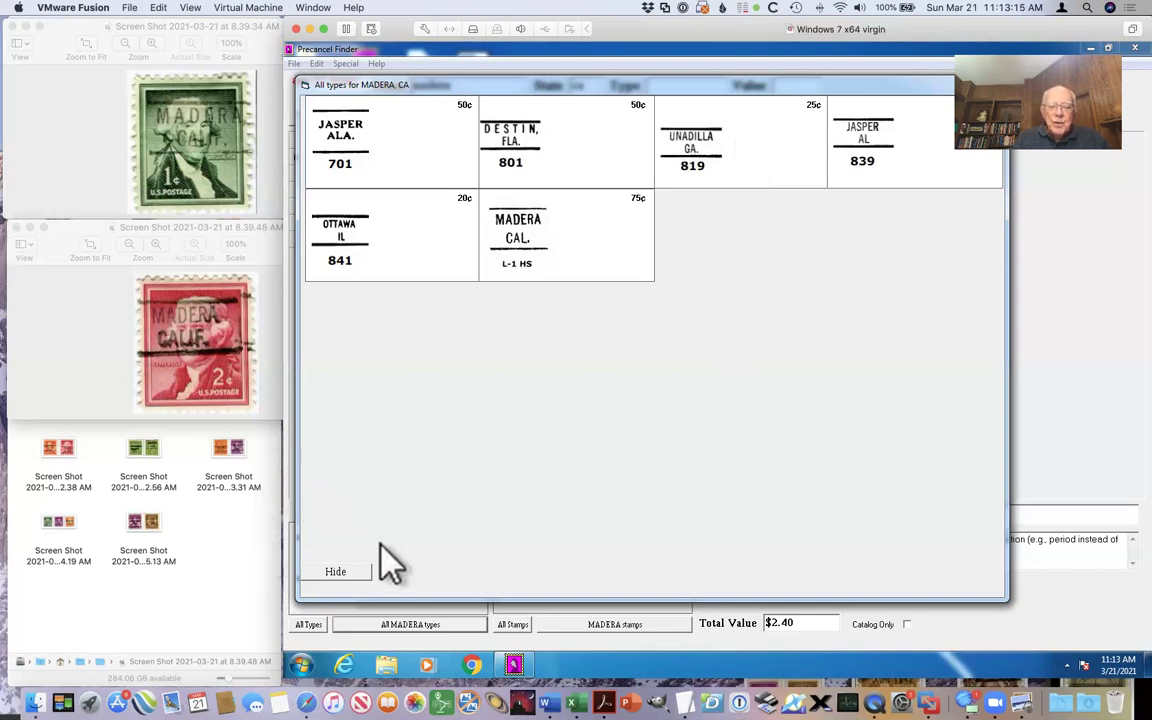
{"action": "left_click", "coordinate": [364, 572]}
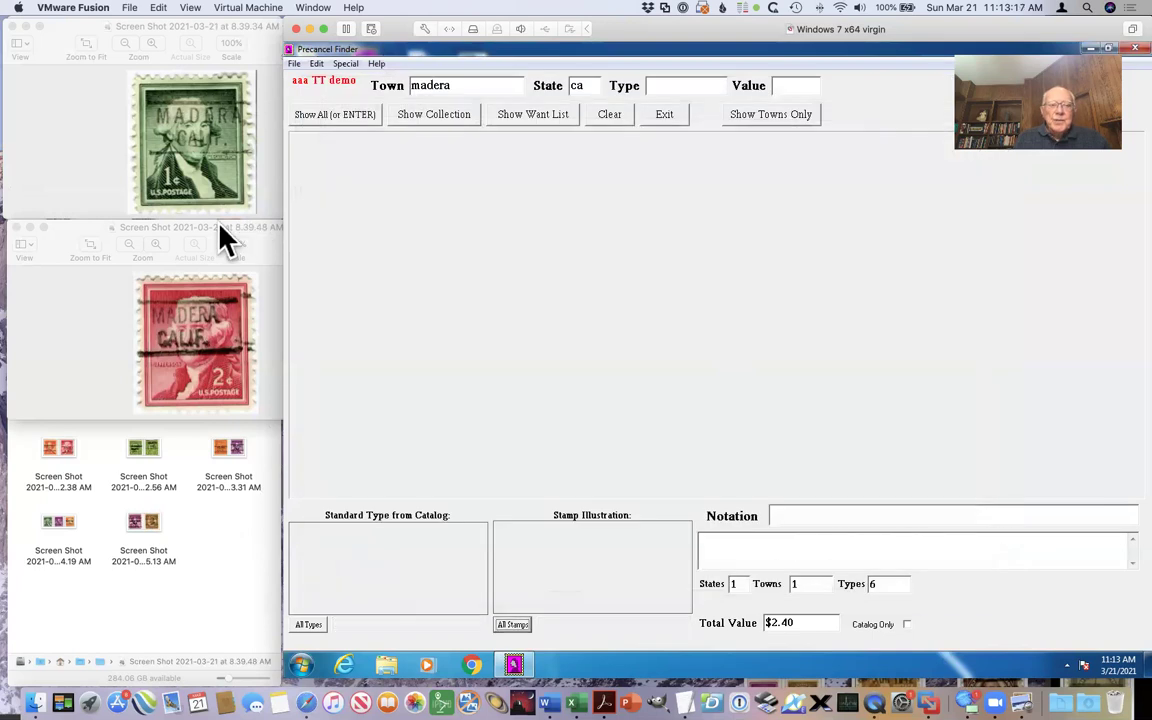
Step: Close both Madera images and open the yellow, brown and red Los Angeles stamp screenshots
{"action": "left_click", "coordinate": [15, 28]}
{"action": "left_click", "coordinate": [15, 228]}
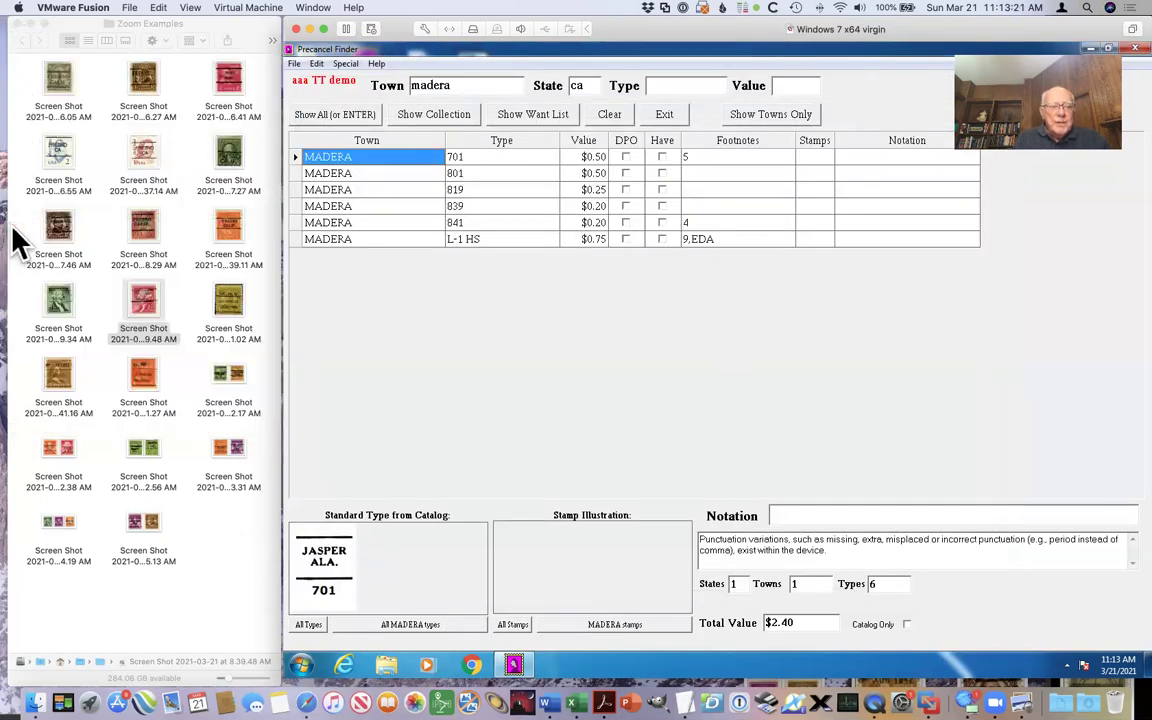
{"action": "double_click", "coordinate": [228, 310]}
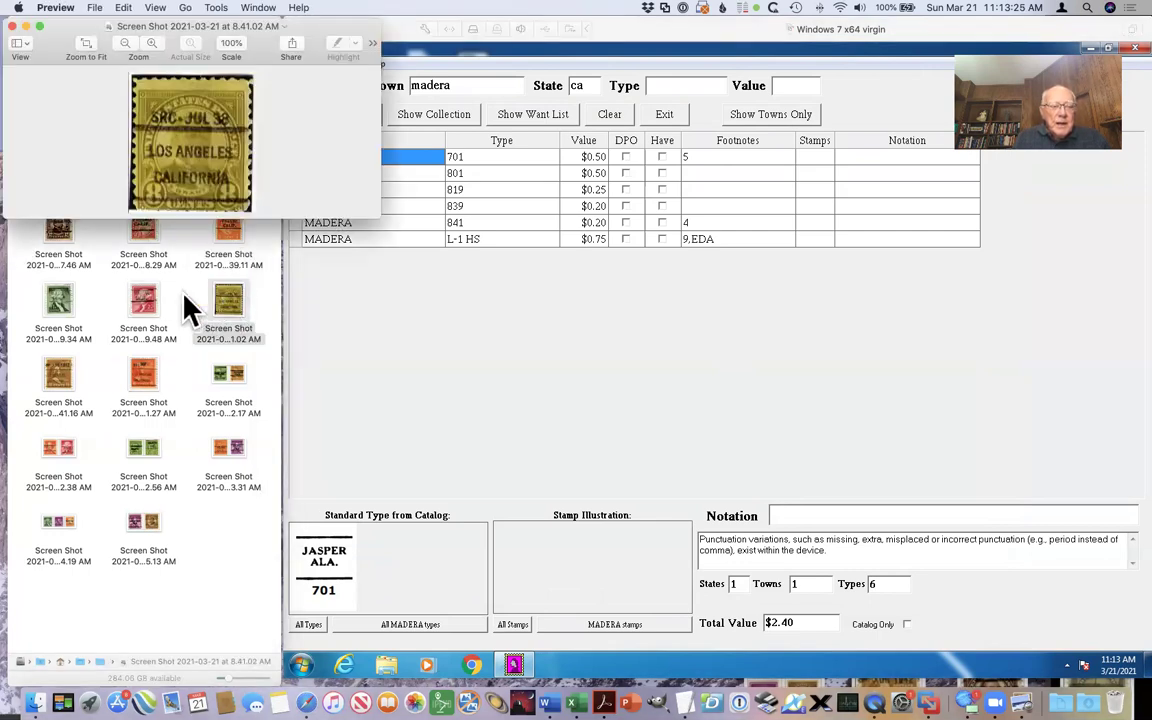
{"action": "double_click", "coordinate": [62, 372]}
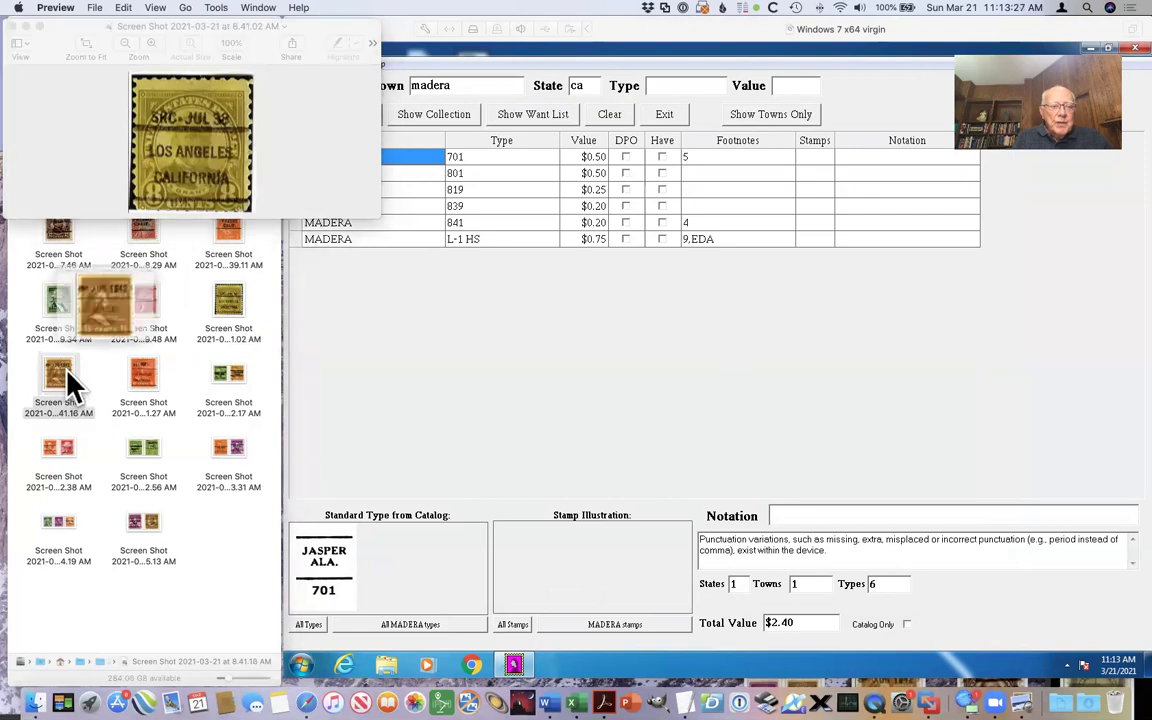
{"action": "double_click", "coordinate": [138, 374]}
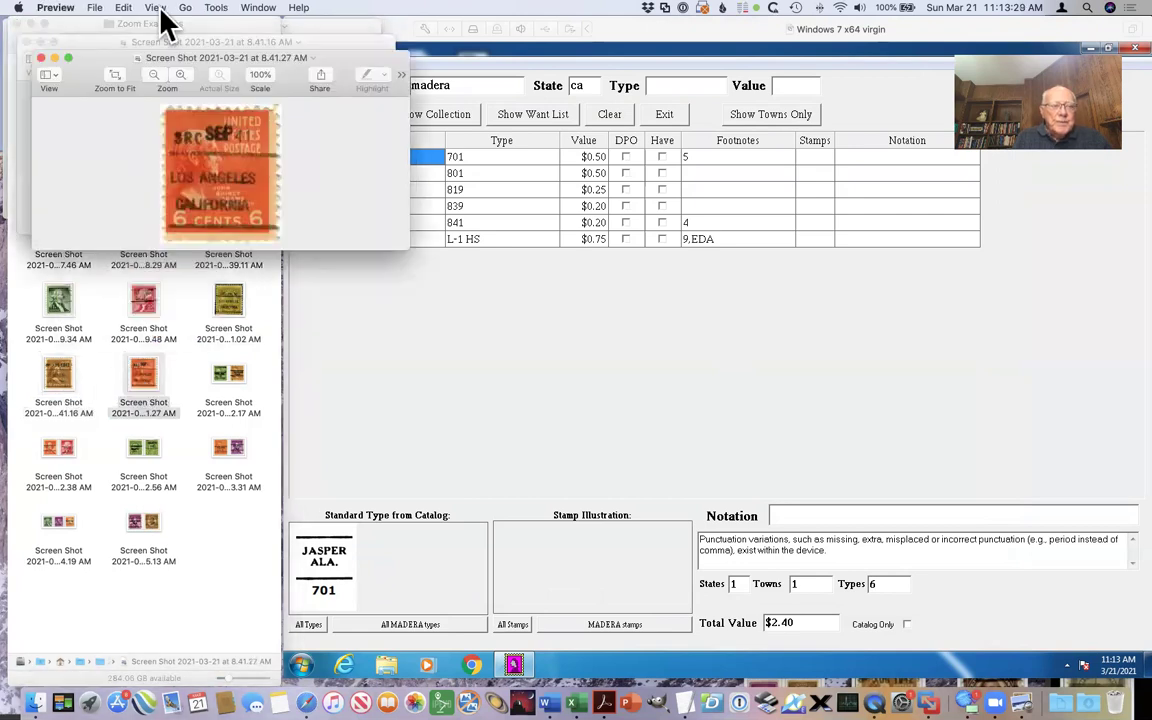
Step: Stack the three Los Angeles stamp windows down the left side of the screen
{"action": "left_click_drag", "start_coordinate": [108, 47], "coordinate": [31, 376]}
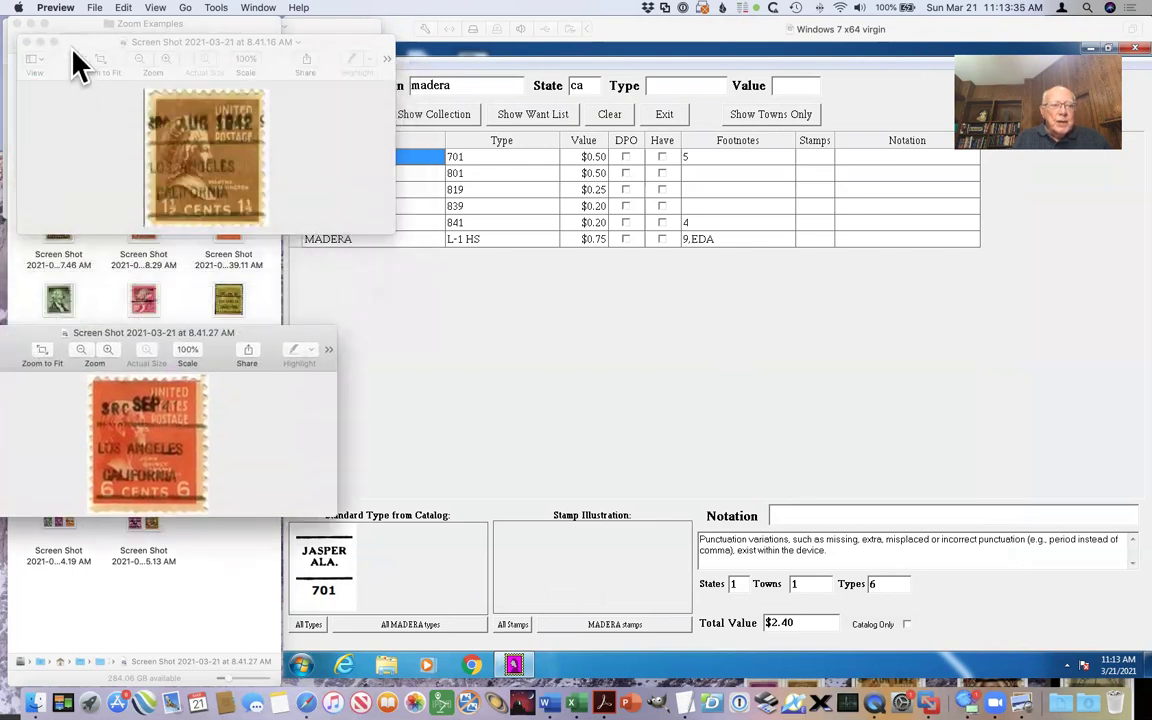
{"action": "left_click_drag", "start_coordinate": [72, 48], "coordinate": [54, 154]}
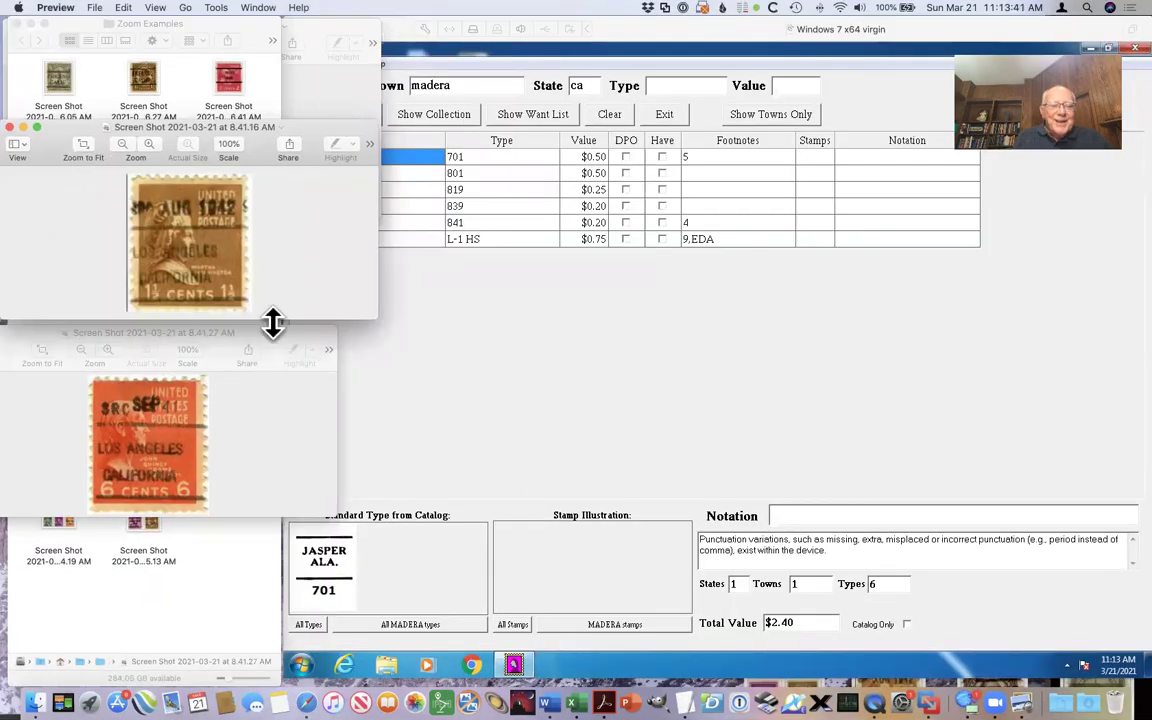
{"action": "left_click_drag", "start_coordinate": [274, 345], "coordinate": [282, 395]}
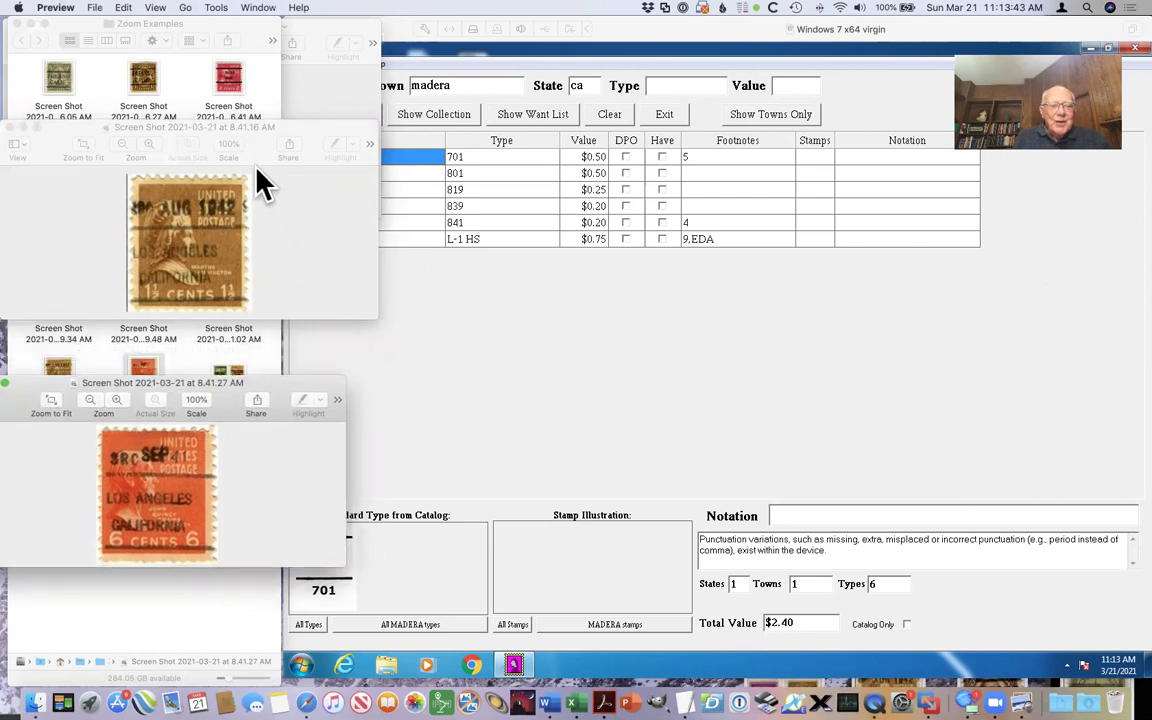
{"action": "left_click_drag", "start_coordinate": [293, 129], "coordinate": [290, 166]}
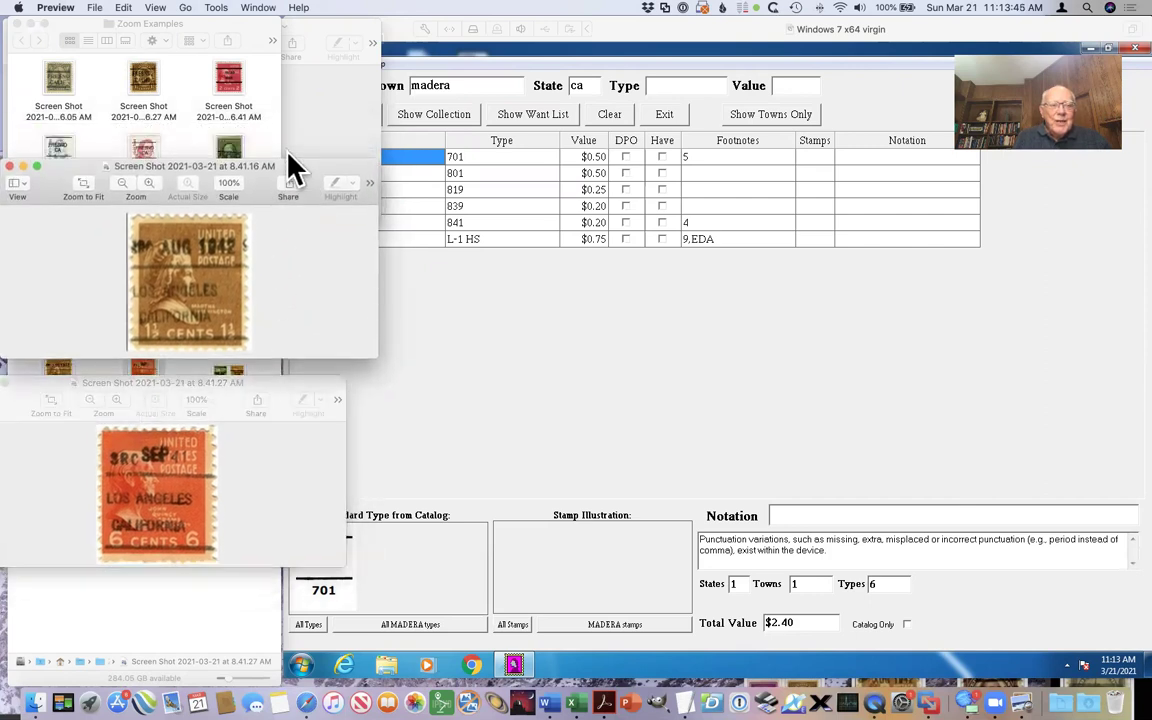
{"action": "left_click", "coordinate": [314, 31]}
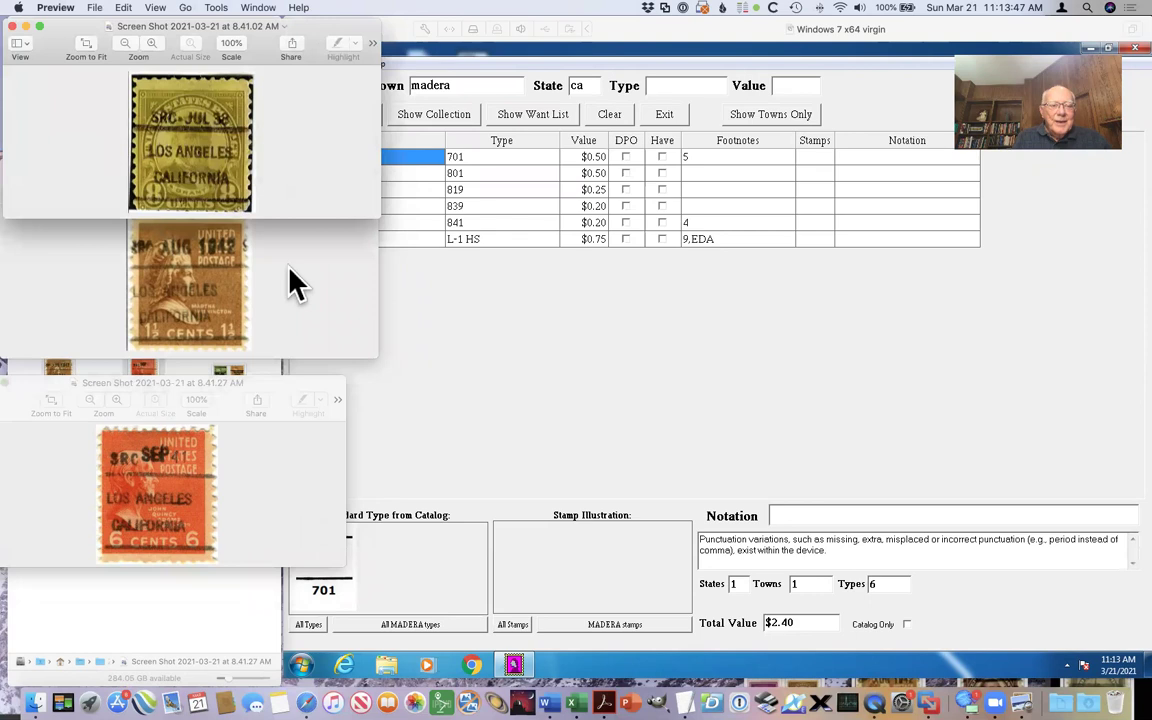
{"action": "left_click_drag", "start_coordinate": [256, 393], "coordinate": [290, 381]}
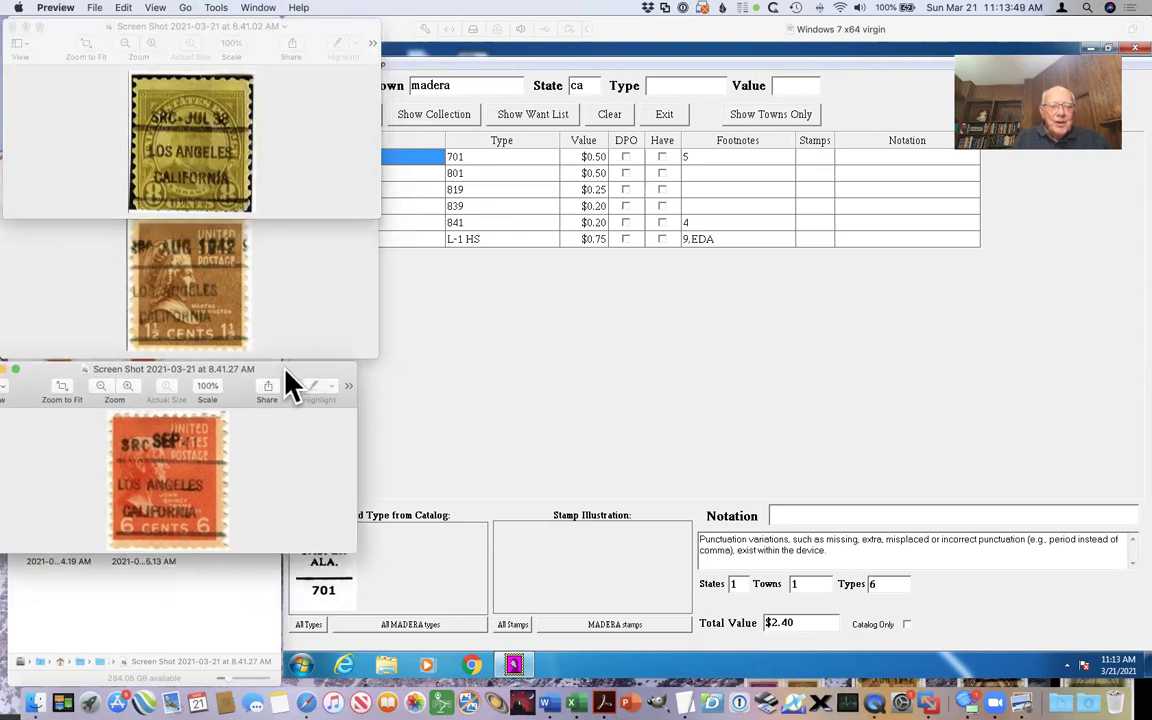
{"action": "left_click", "coordinate": [440, 313]}
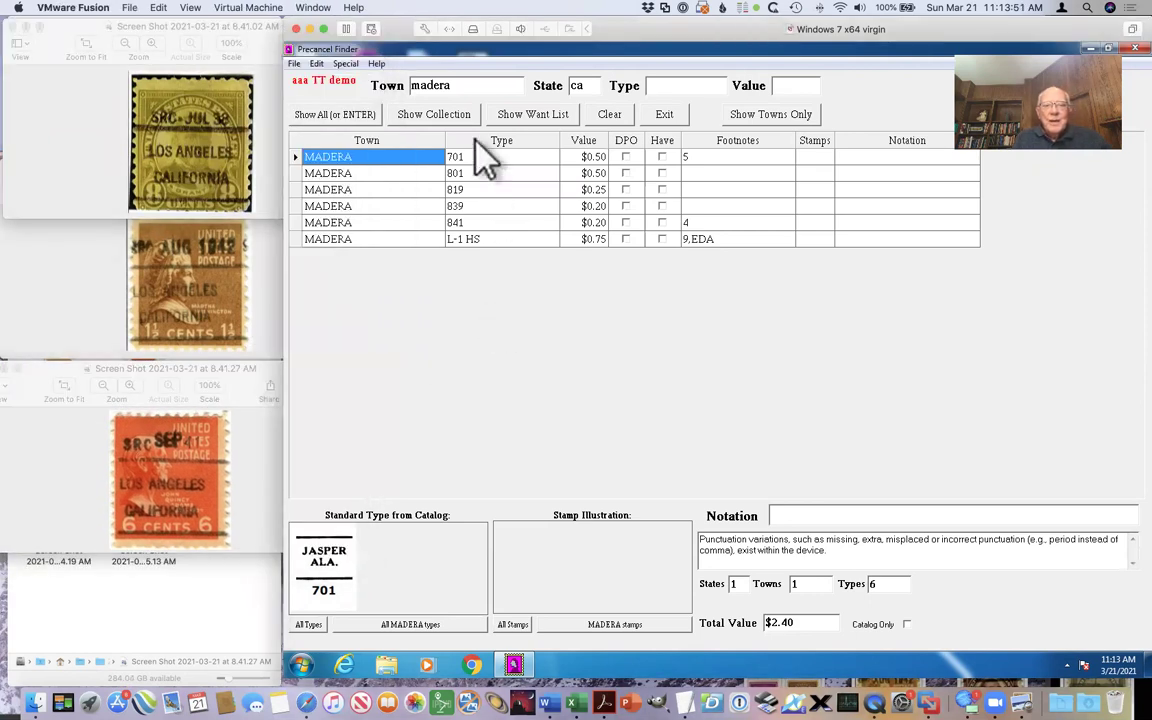
Step: Search town 'los angeles' for 27 types totalling $589.25 and show all their illustrations
{"action": "left_click_drag", "start_coordinate": [457, 88], "coordinate": [388, 86]}
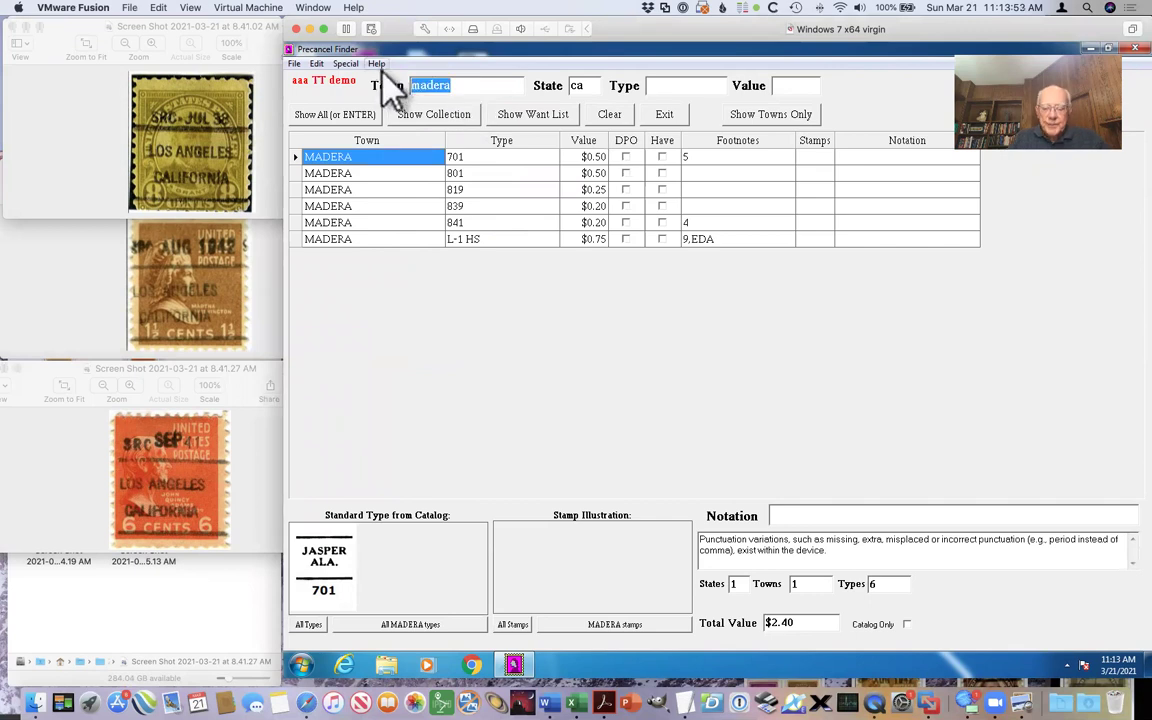
{"action": "type", "text": "los an"}
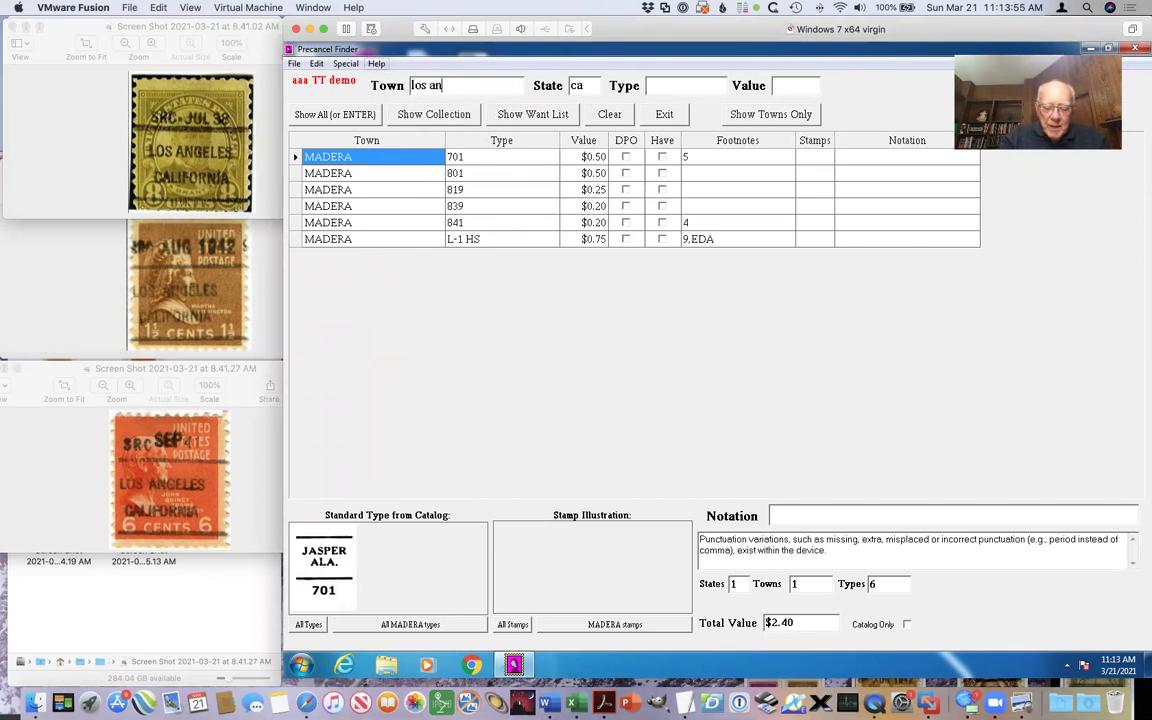
{"action": "type", "text": "geles"}
{"action": "key", "text": "Return"}
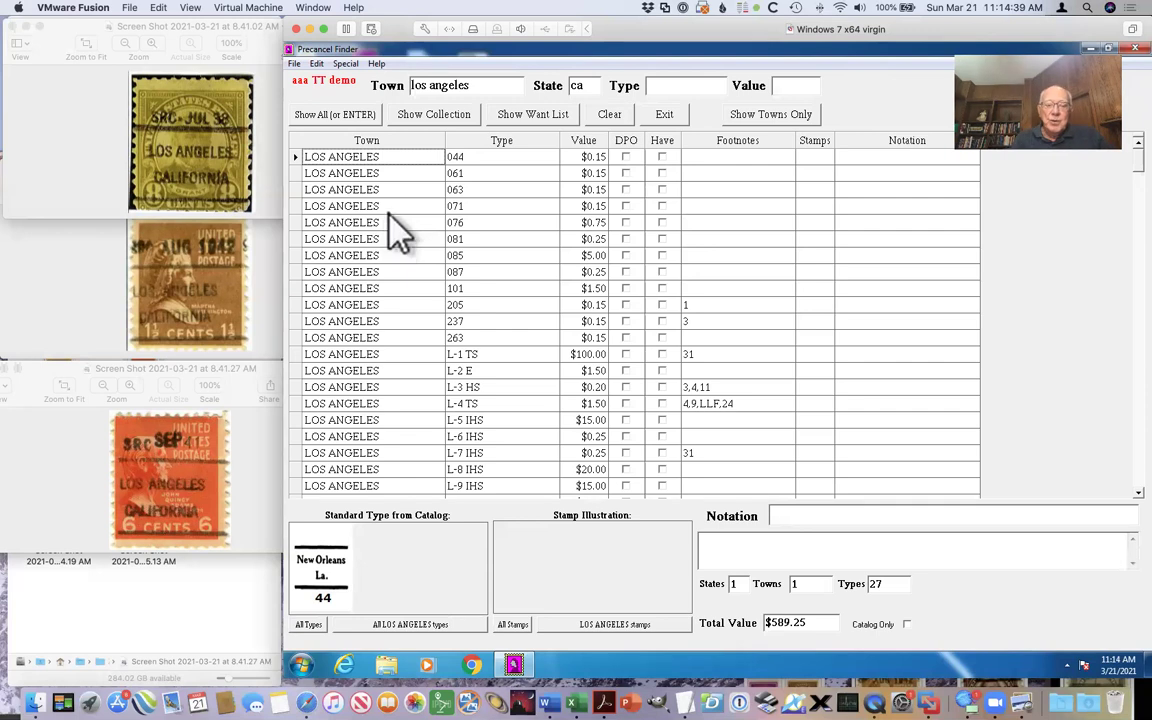
{"action": "left_click", "coordinate": [400, 624]}
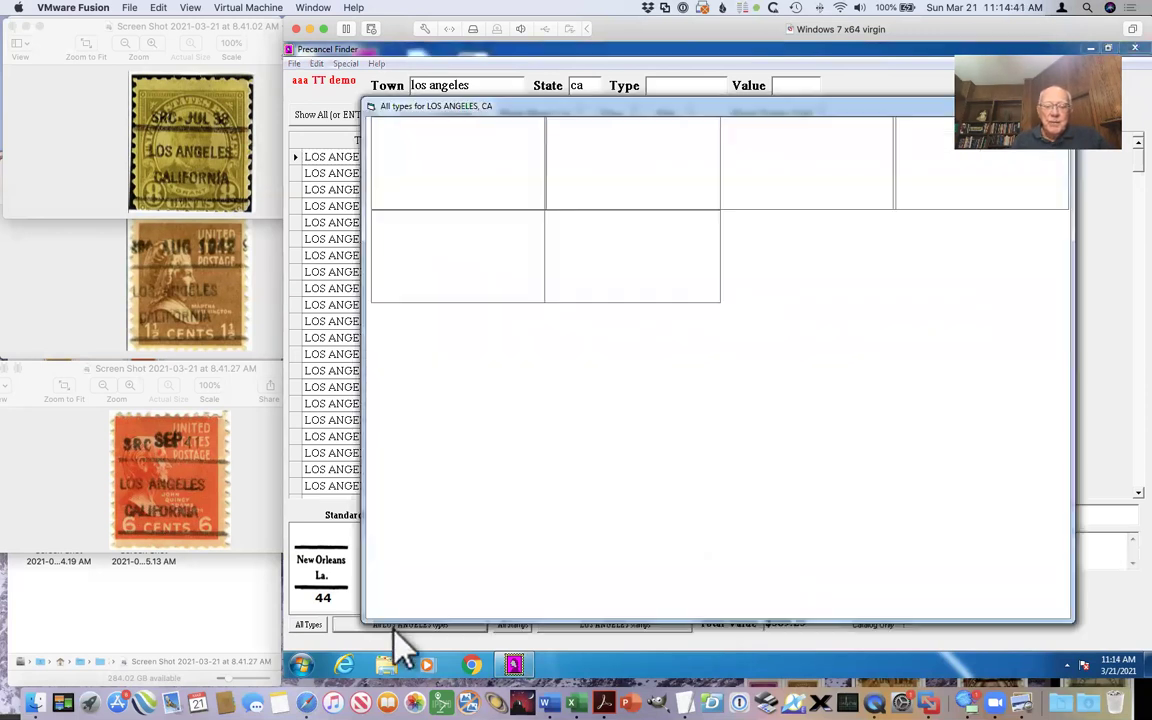
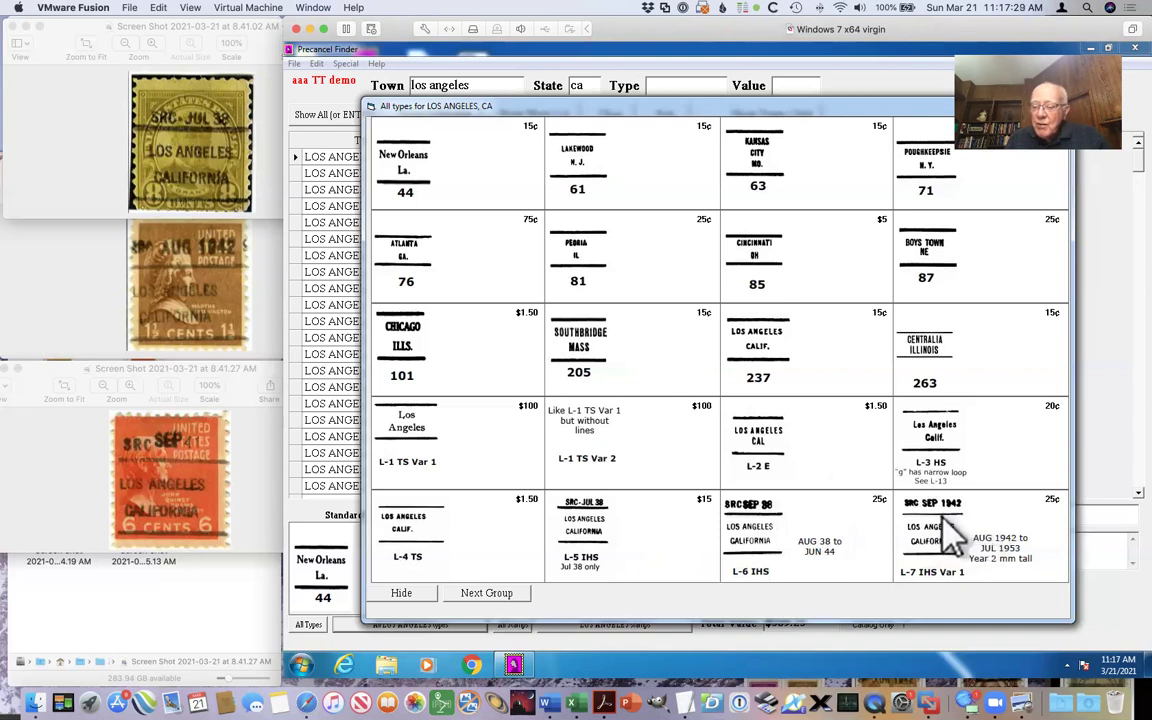
Step: Review the Los Angeles type groups, then close the JUL 38 and 8.41.16 AM stamp screenshots
{"action": "left_click", "coordinate": [499, 592]}
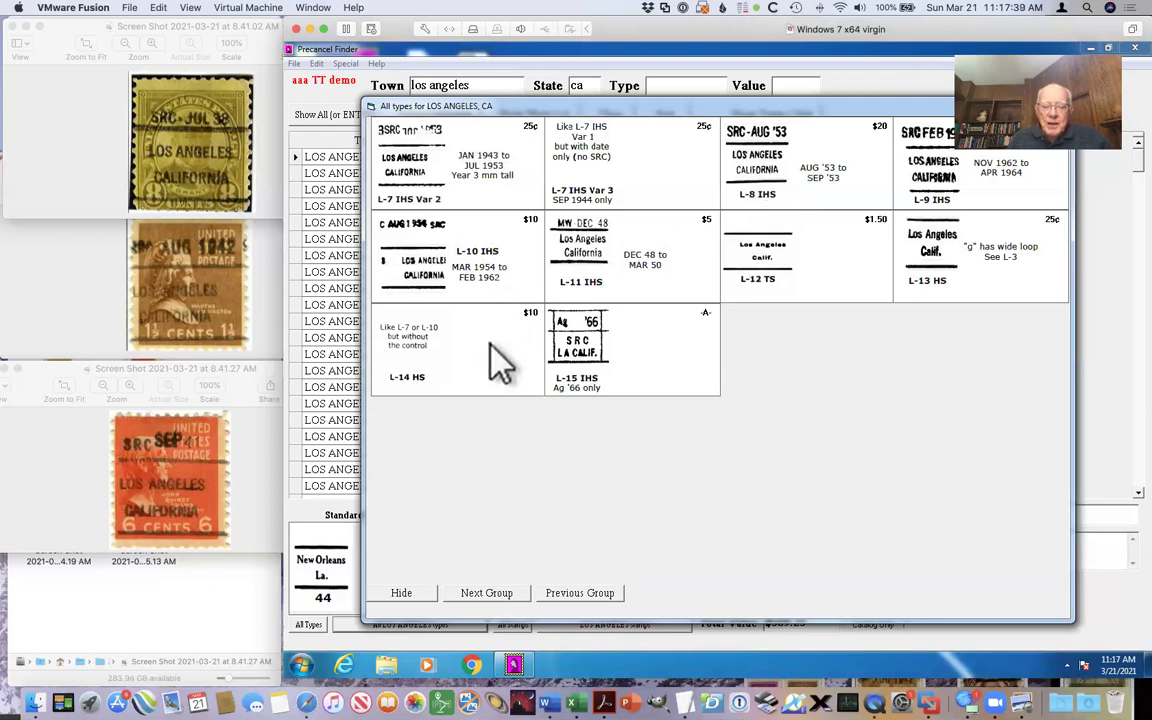
{"action": "left_click", "coordinate": [566, 592]}
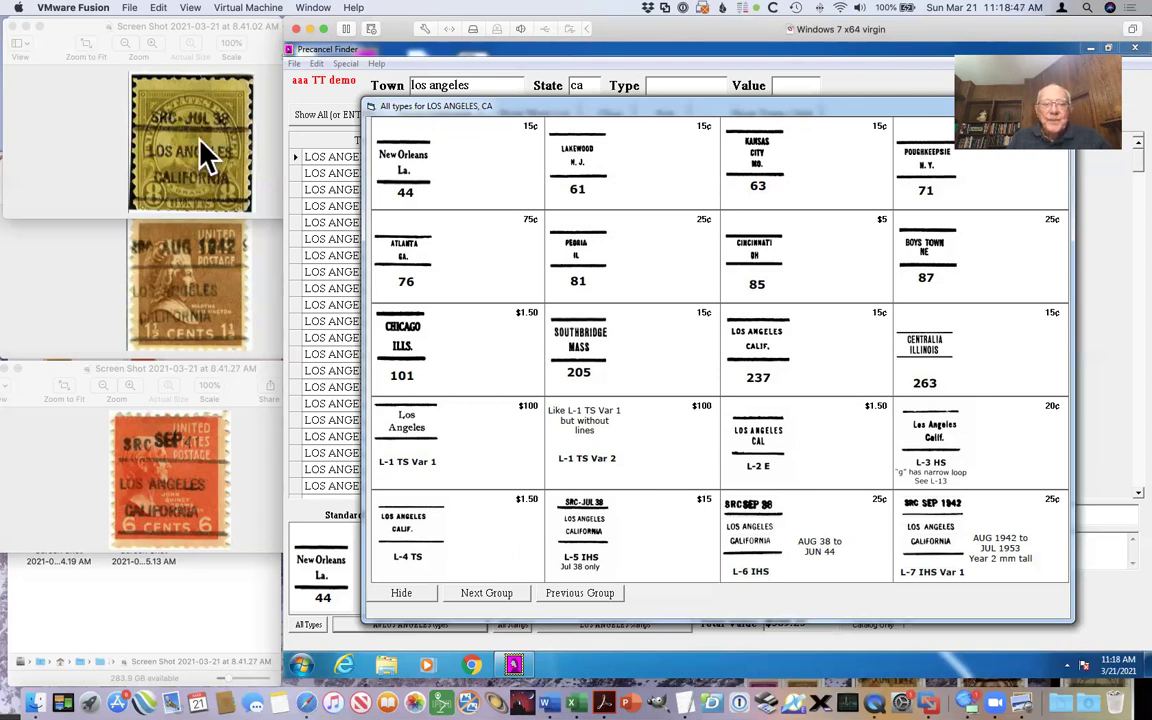
{"action": "left_click", "coordinate": [13, 27]}
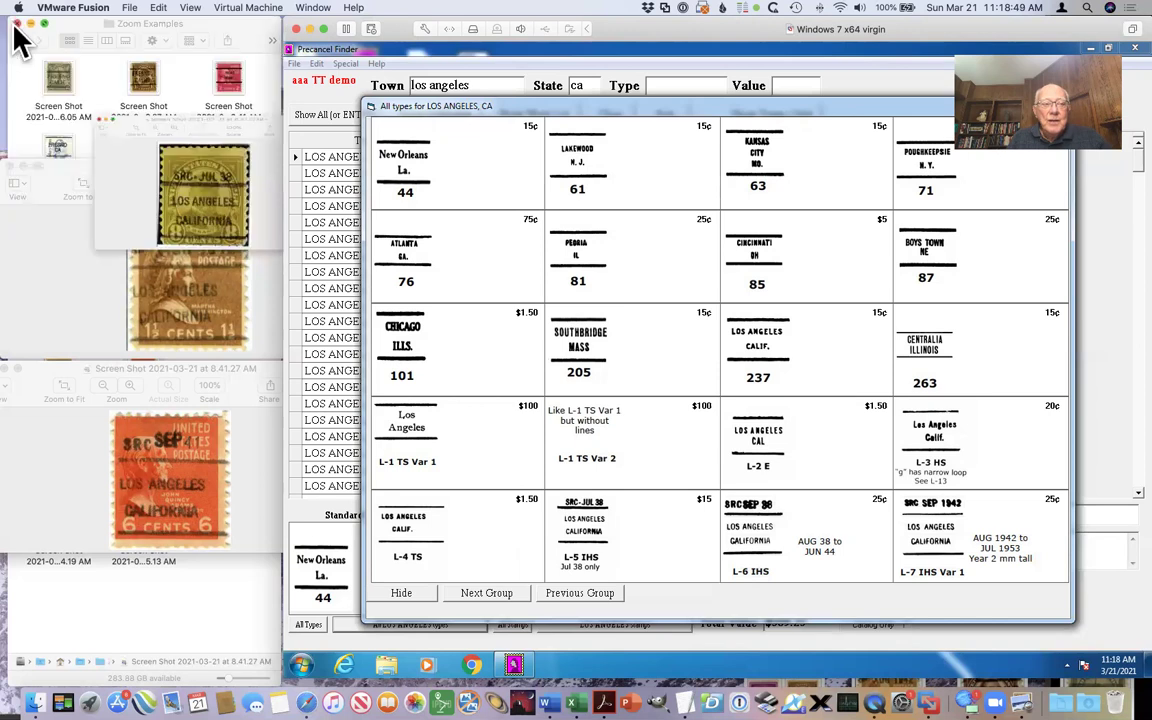
{"action": "left_click", "coordinate": [8, 167]}
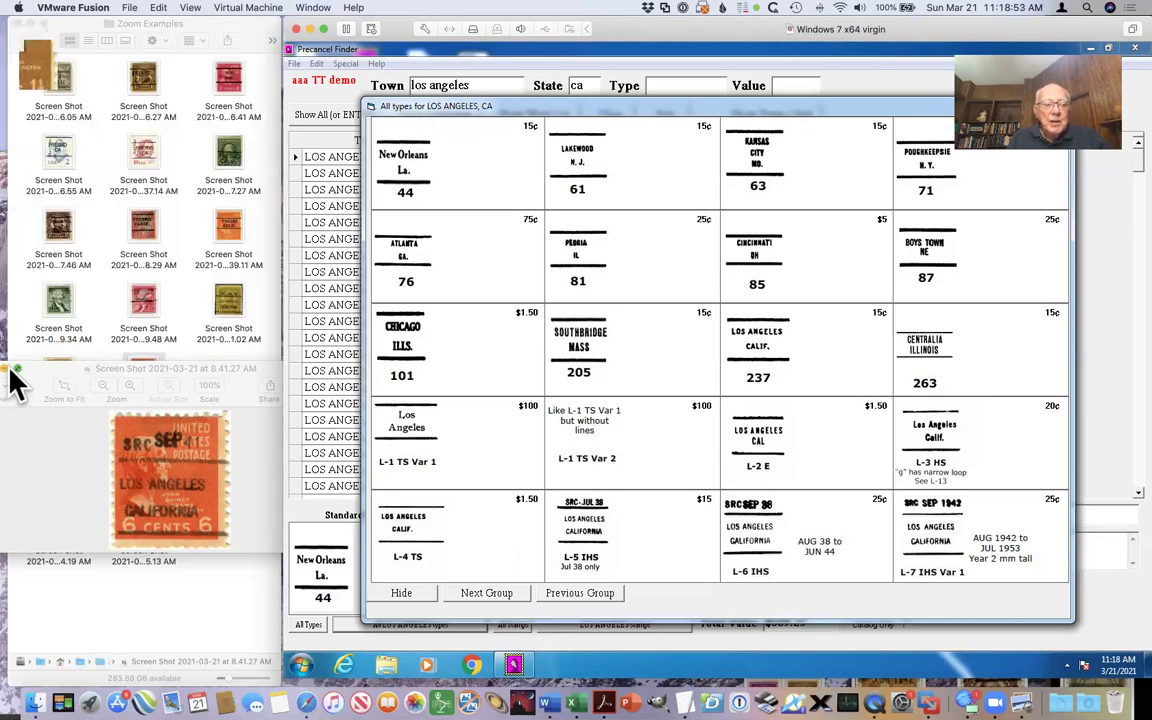
Step: Close the orange stamp screenshot and open the 8.42.17 AM Highland screenshot in Preview
{"action": "left_click_drag", "start_coordinate": [57, 381], "coordinate": [73, 470]}
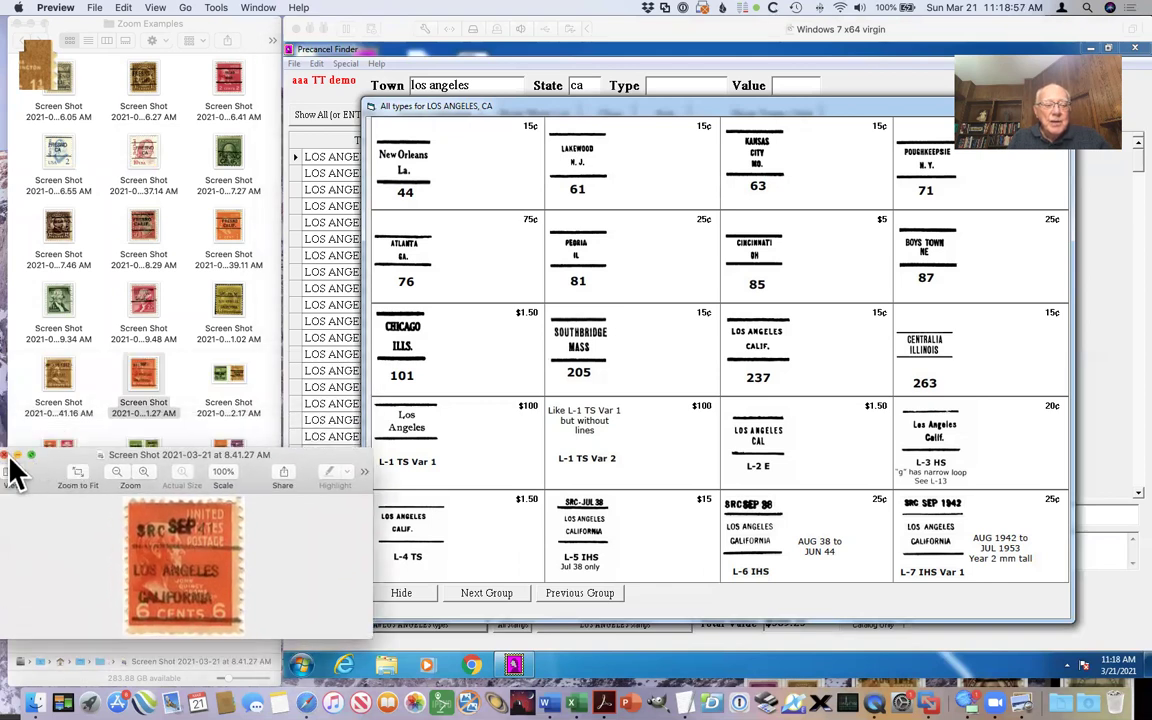
{"action": "left_click", "coordinate": [5, 455]}
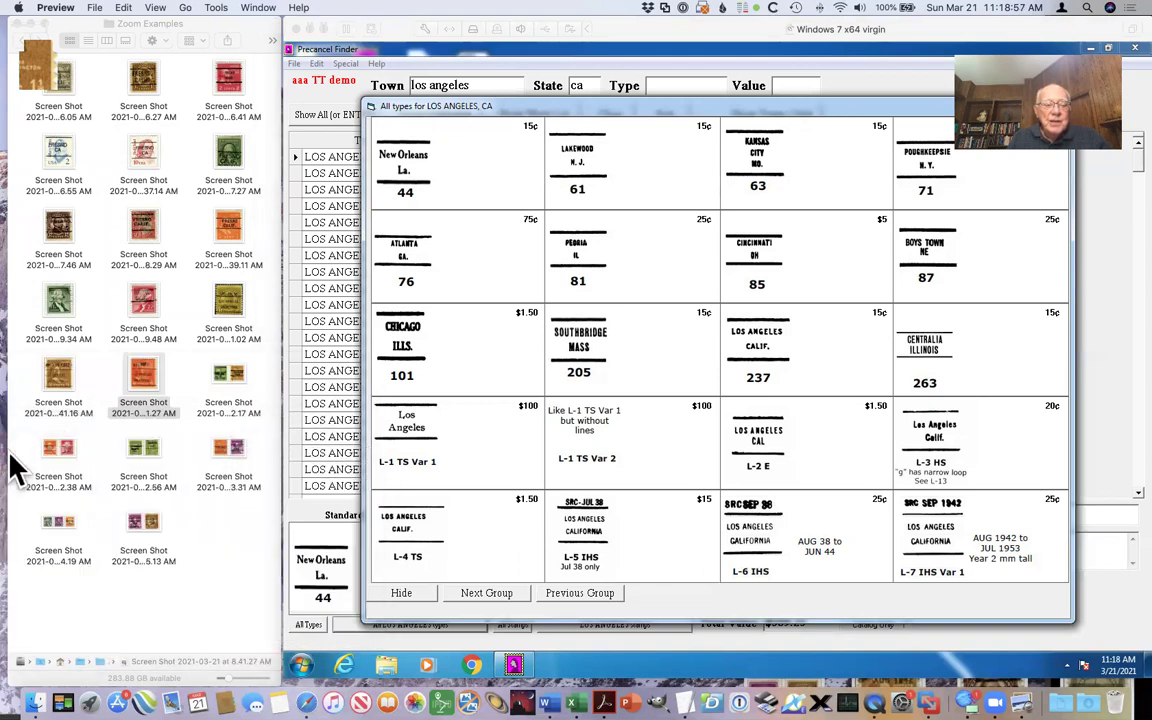
{"action": "left_click", "coordinate": [237, 383]}
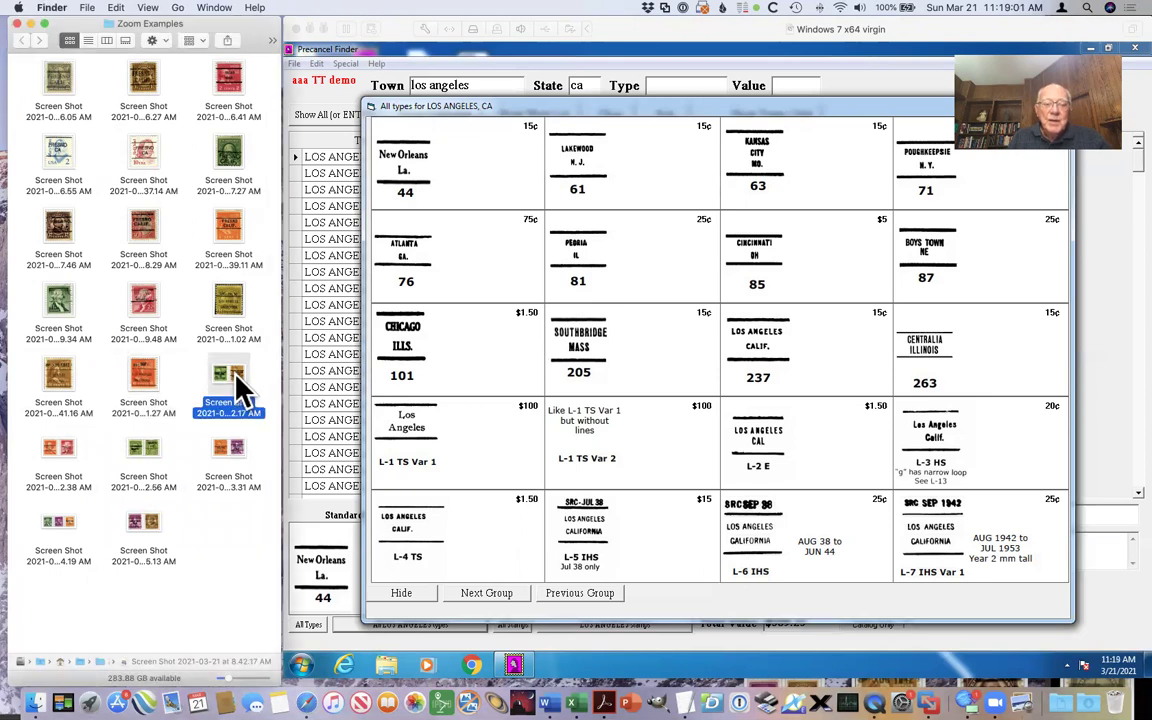
{"action": "double_click", "coordinate": [237, 383]}
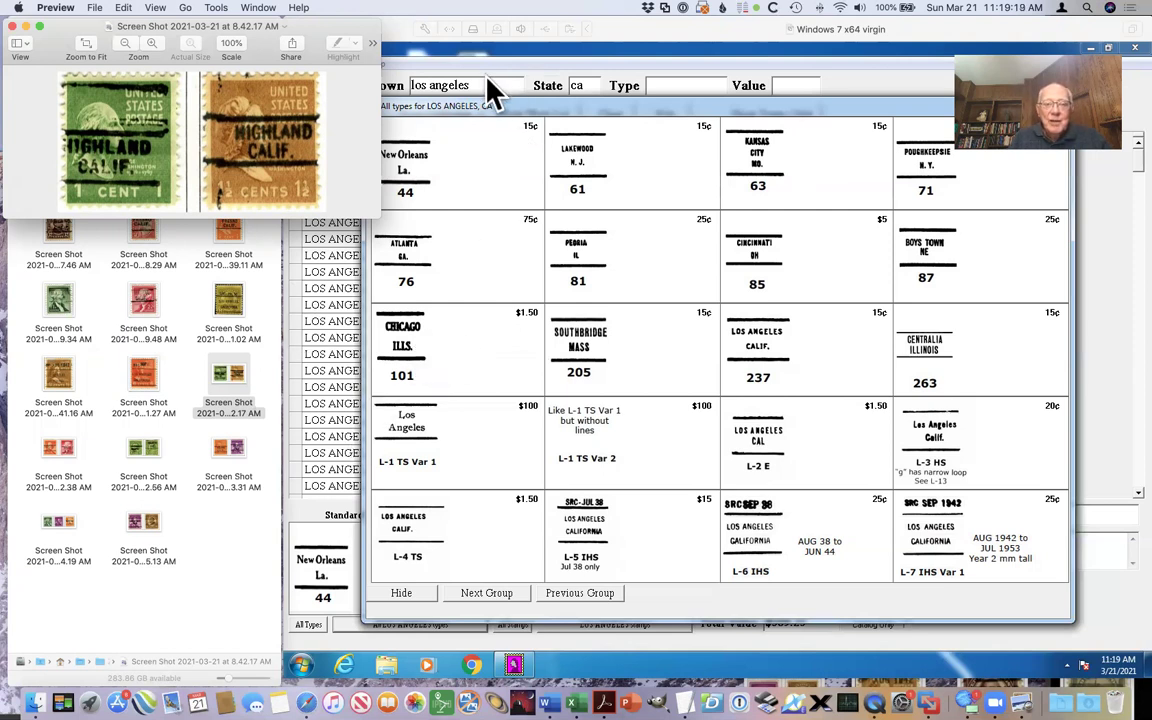
Step: Search the catalog for highland and show illustrations of types 729, 812, 839 and 841
{"action": "left_click", "coordinate": [403, 593]}
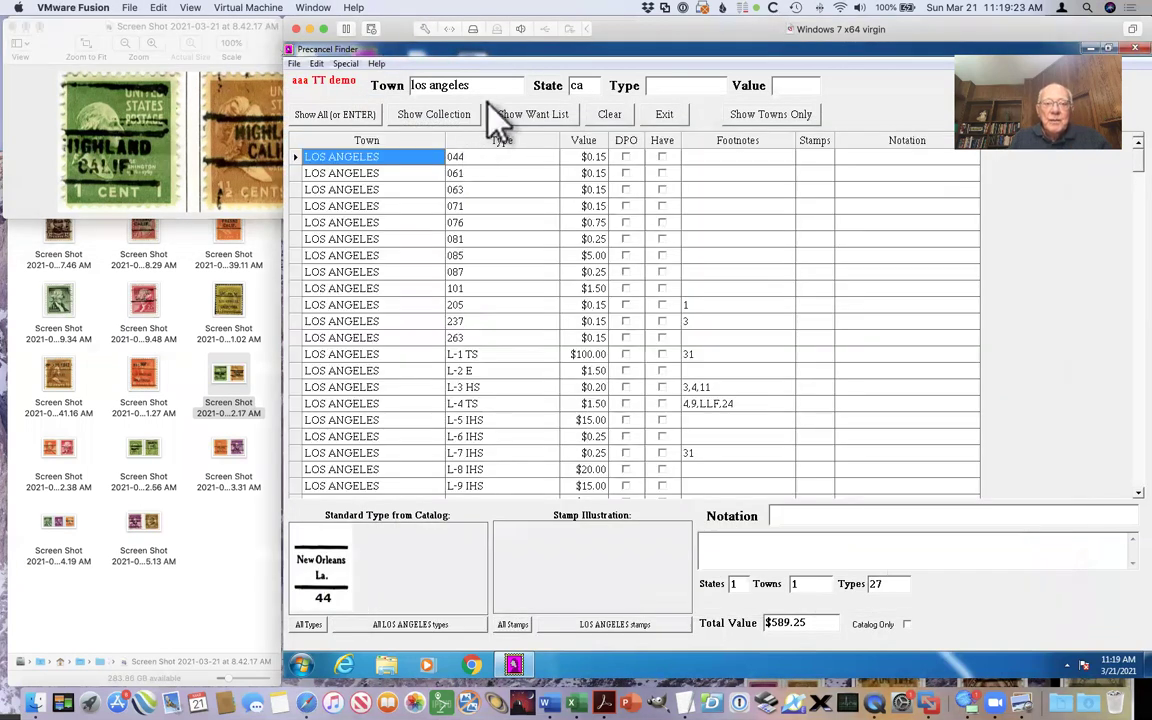
{"action": "left_click_drag", "start_coordinate": [481, 86], "coordinate": [388, 97]}
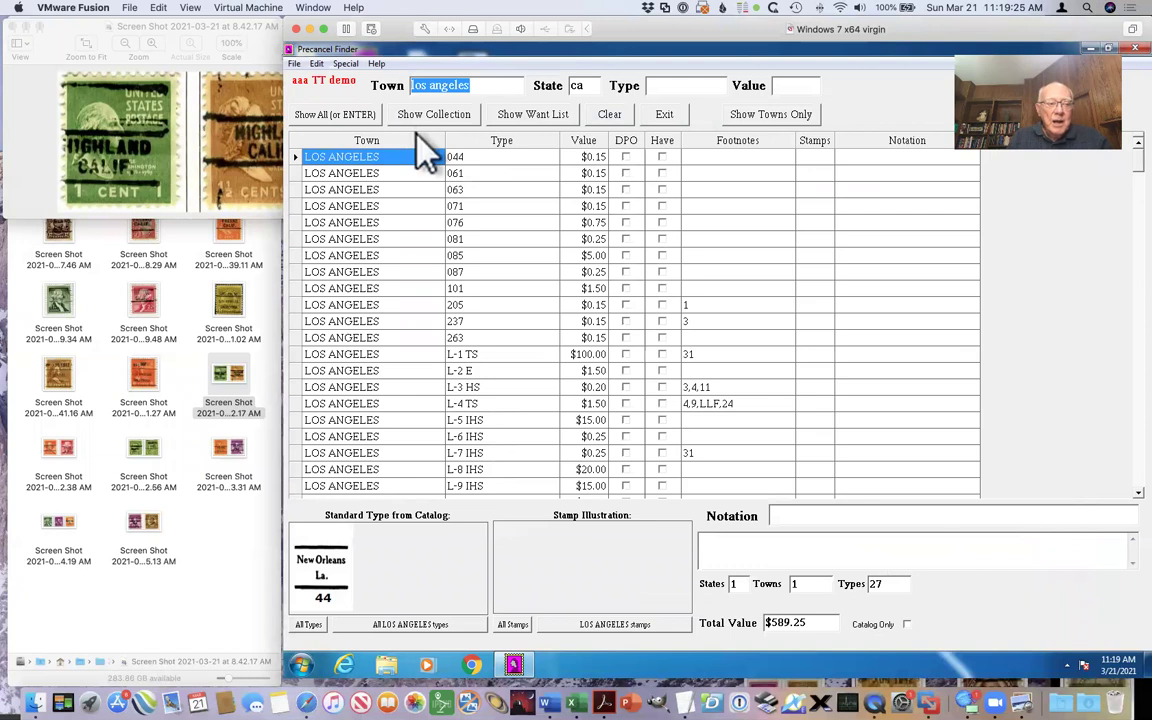
{"action": "type", "text": "highland"}
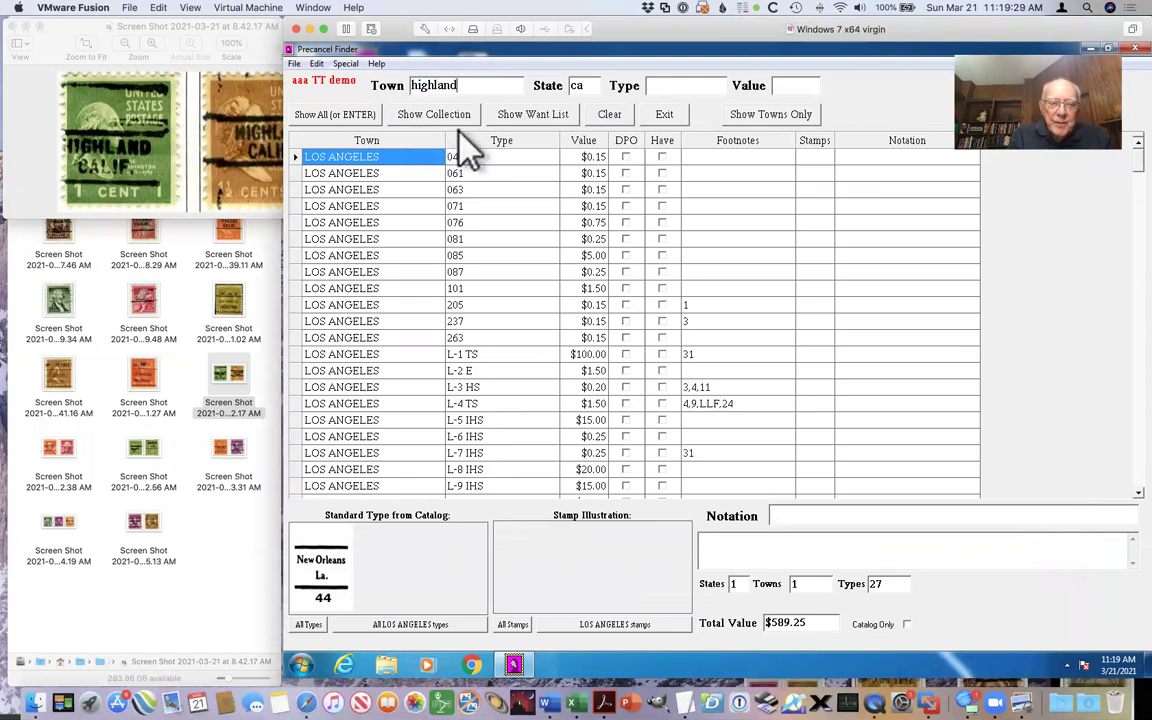
{"action": "key", "text": "Return"}
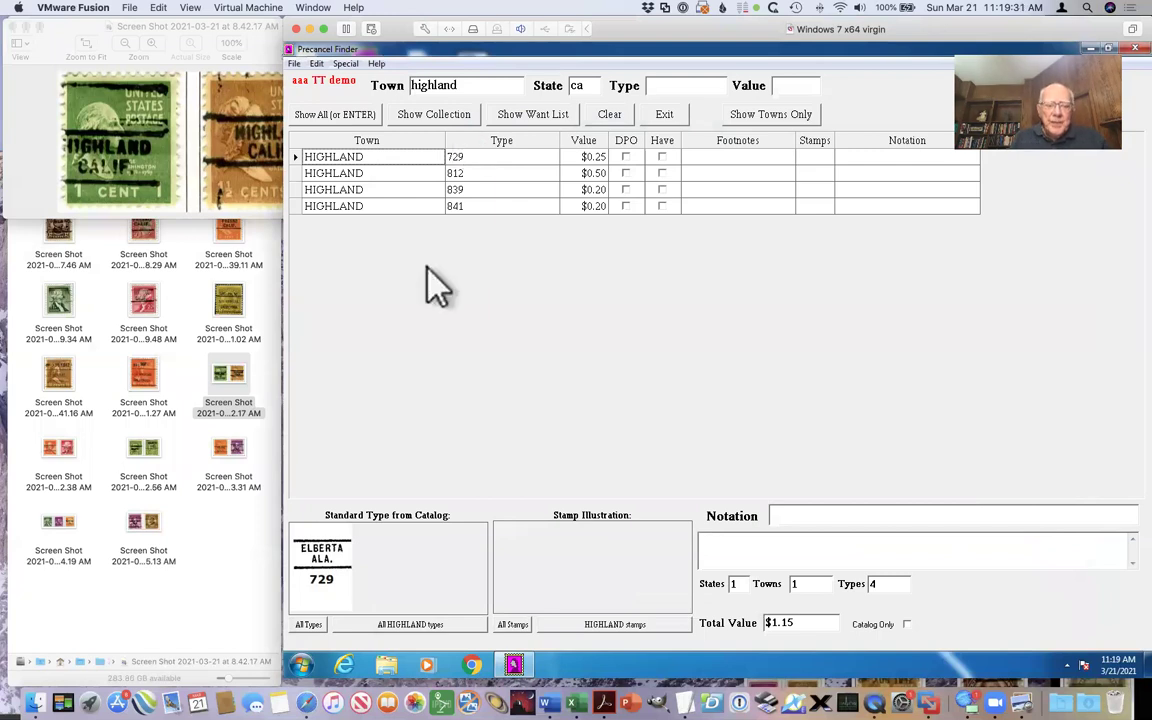
{"action": "left_click", "coordinate": [385, 624]}
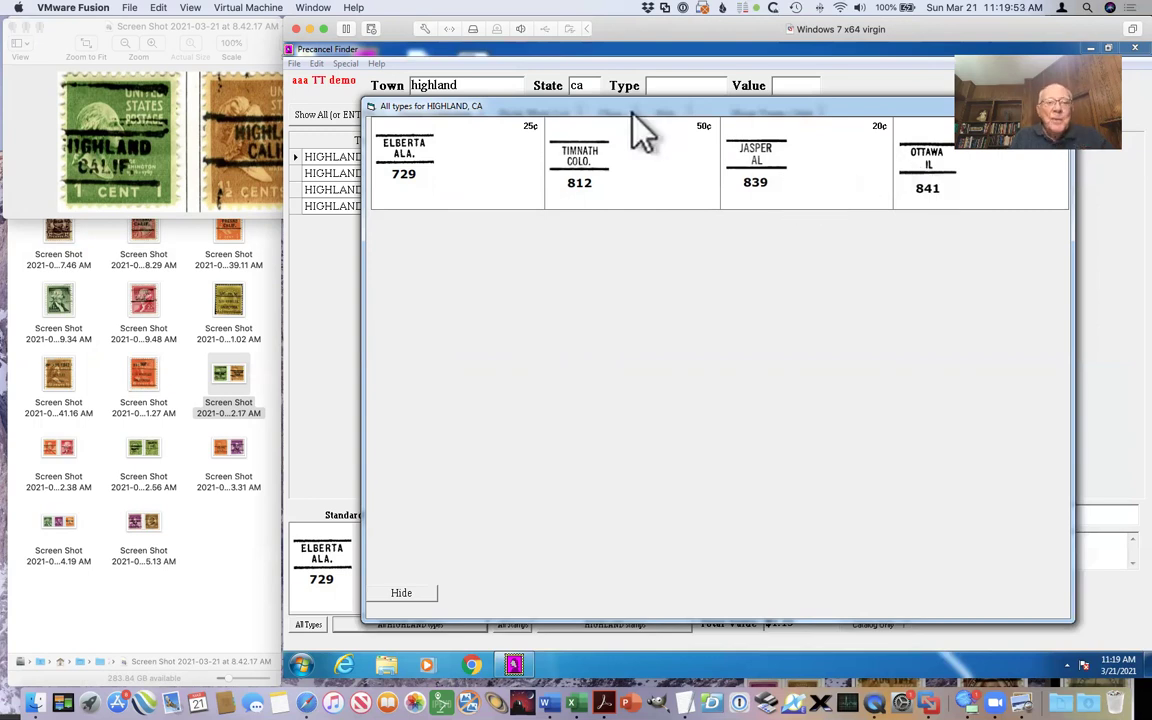
Step: Alternate between the Highland stamp screenshot and the Highland catalog types to compare them
{"action": "left_click", "coordinate": [237, 130]}
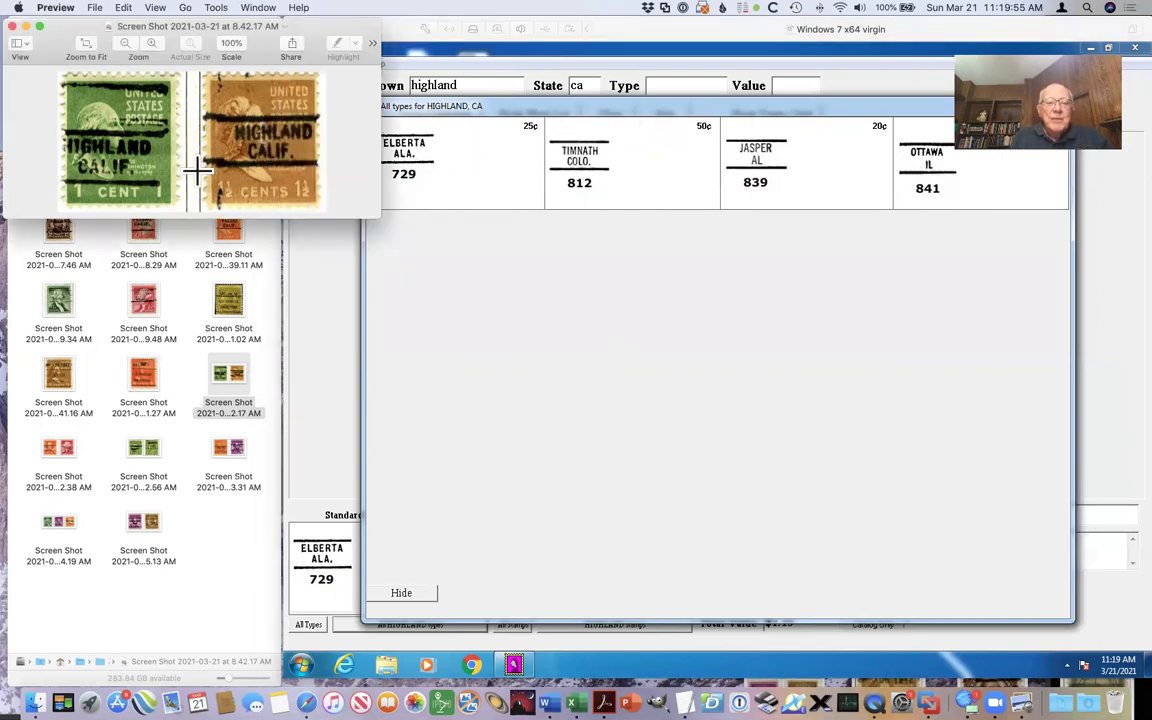
{"action": "left_click", "coordinate": [533, 112]}
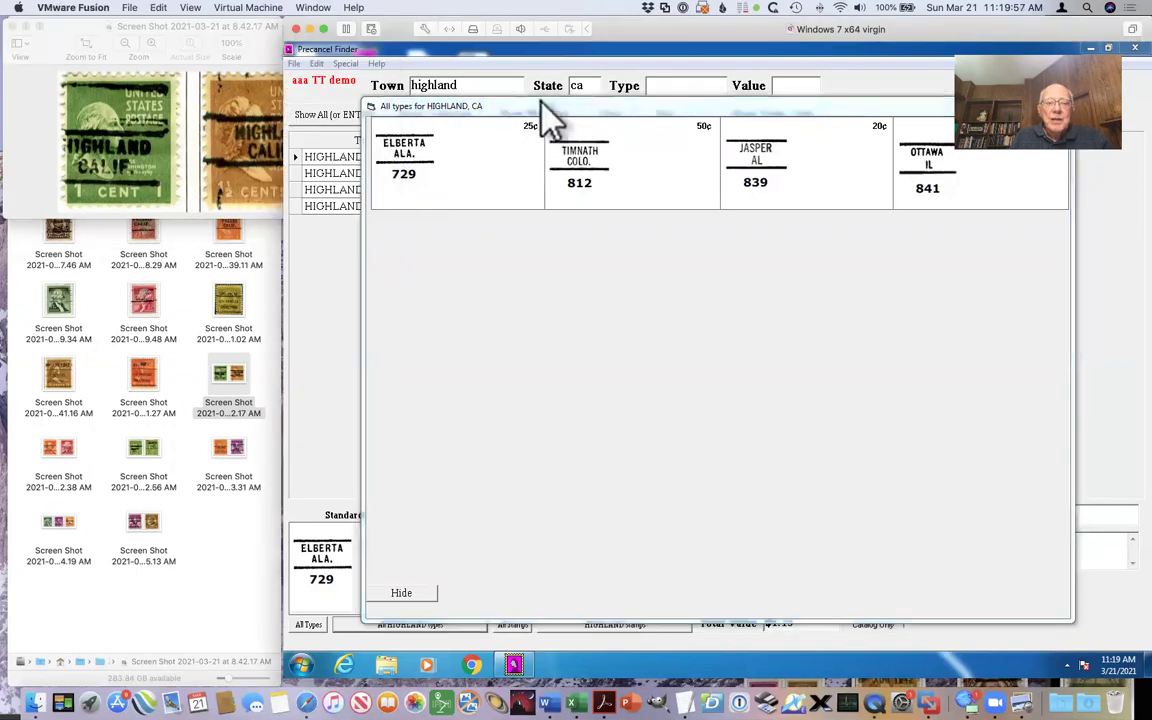
{"action": "left_click", "coordinate": [231, 167]}
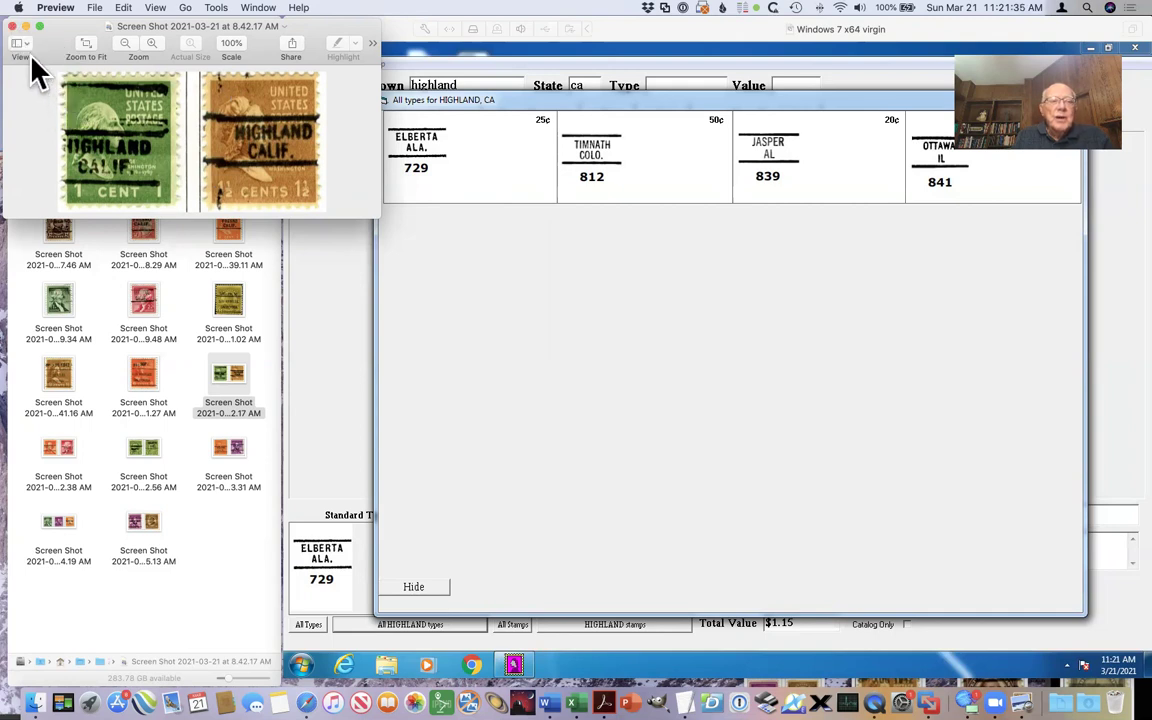
Step: Close the 8.42.17 AM screenshot and open the 8.42.38 AM Highland screenshot in Preview
{"action": "left_click", "coordinate": [12, 26]}
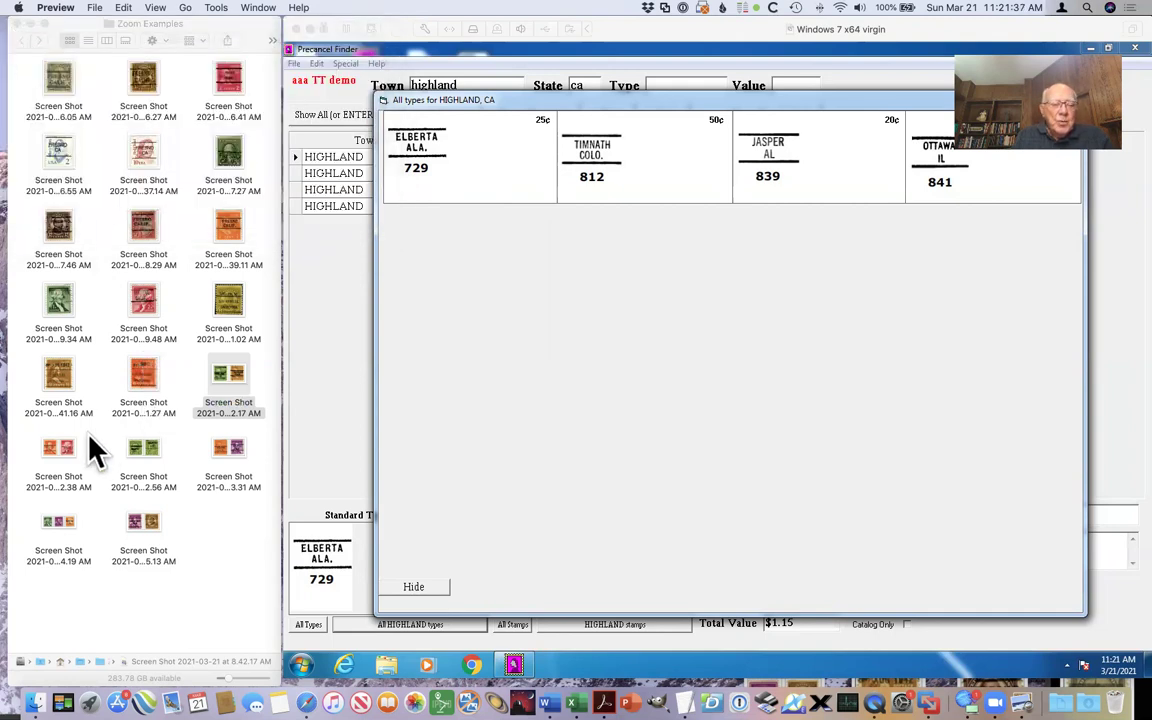
{"action": "left_click", "coordinate": [56, 446]}
{"action": "double_click", "coordinate": [56, 446]}
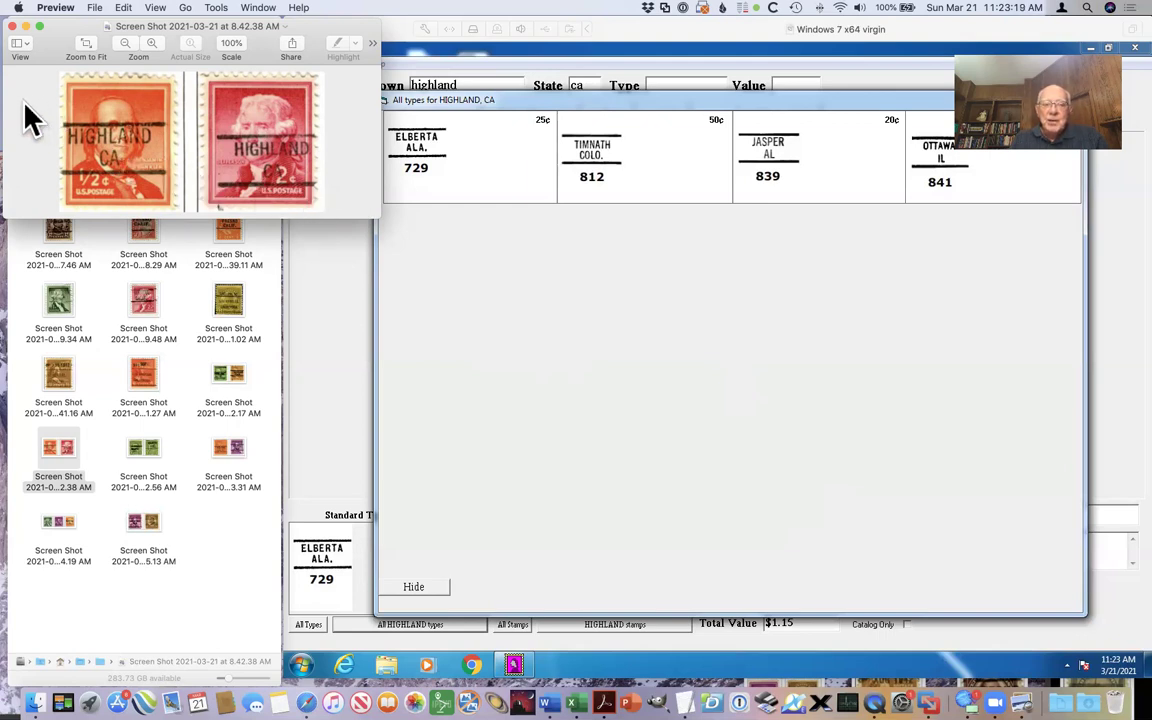
Step: Close the 8.42.38 AM screenshot, hide the Highland illustrations, and open the 8.42.56 AM Hollister screenshot
{"action": "left_click", "coordinate": [13, 27]}
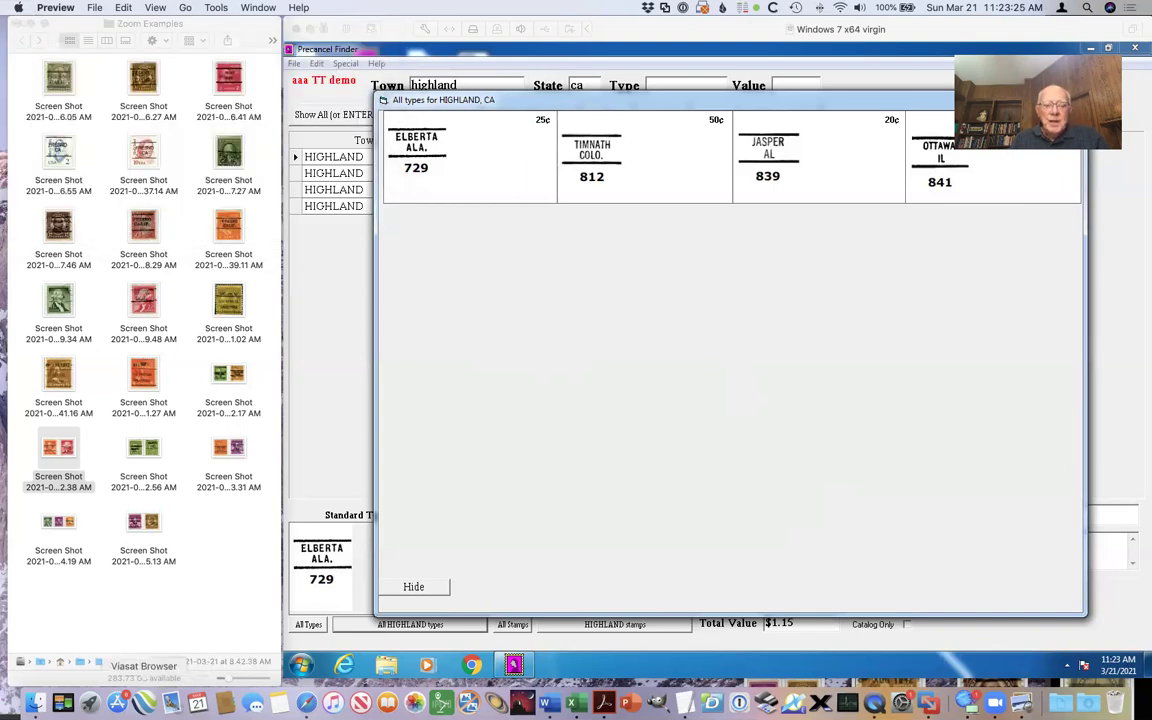
{"action": "left_click", "coordinate": [437, 588]}
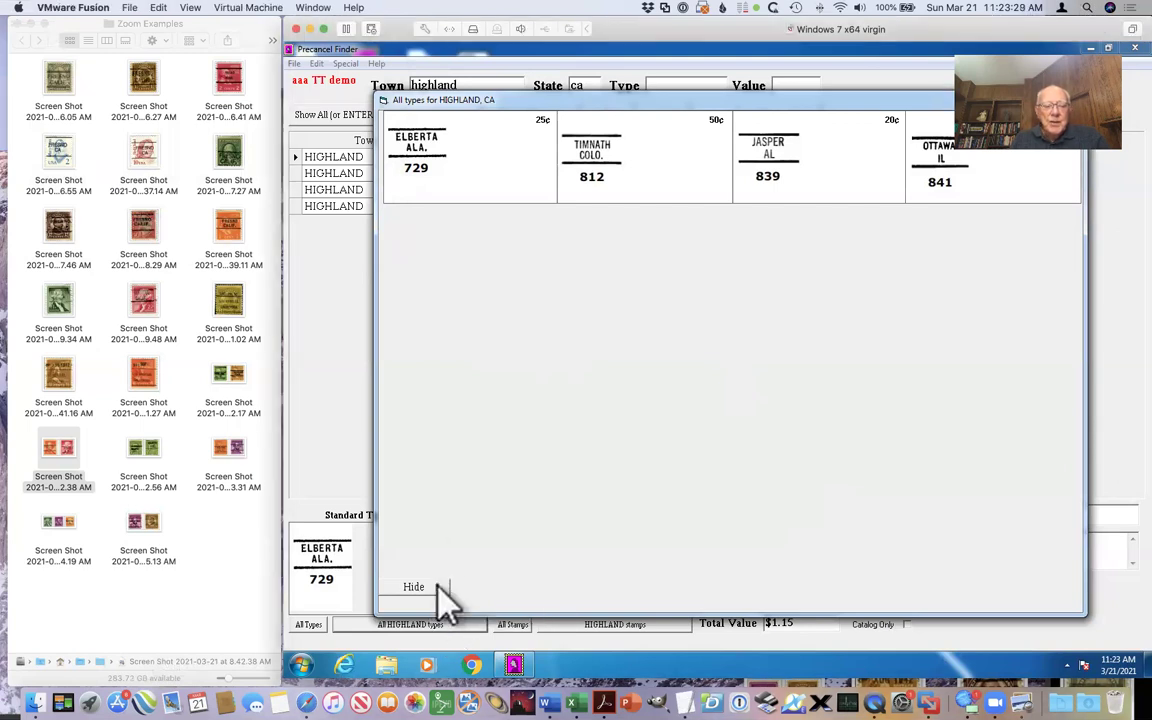
{"action": "left_click", "coordinate": [437, 588]}
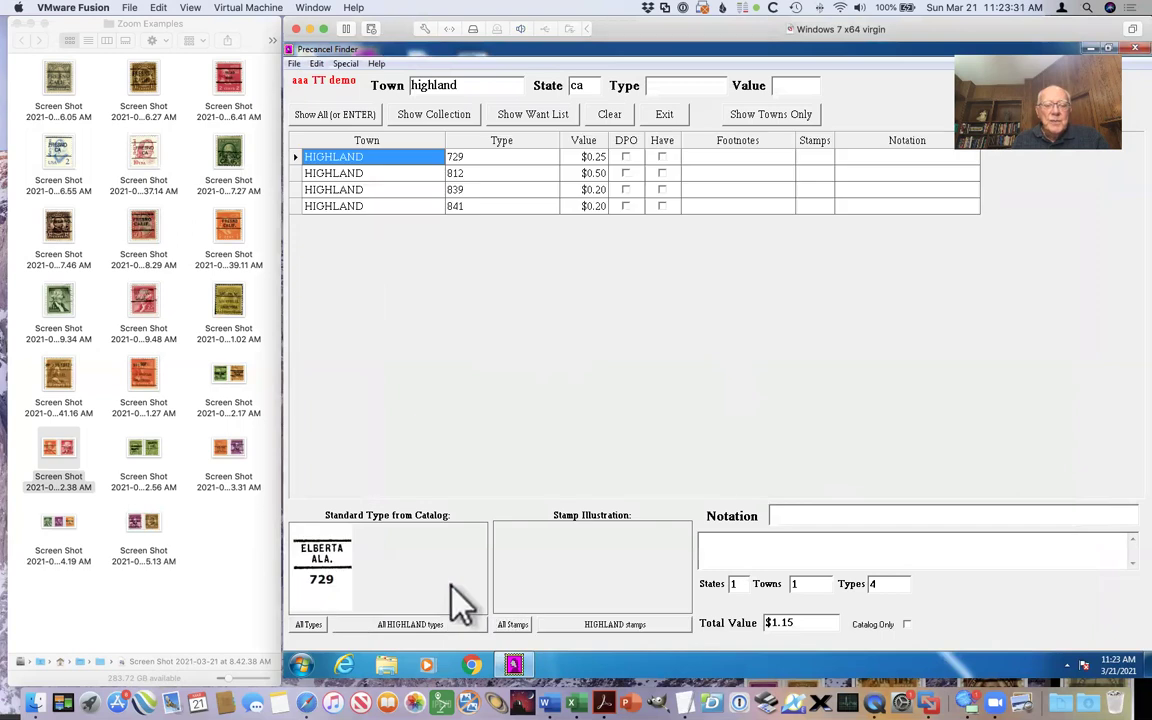
{"action": "double_click", "coordinate": [141, 445]}
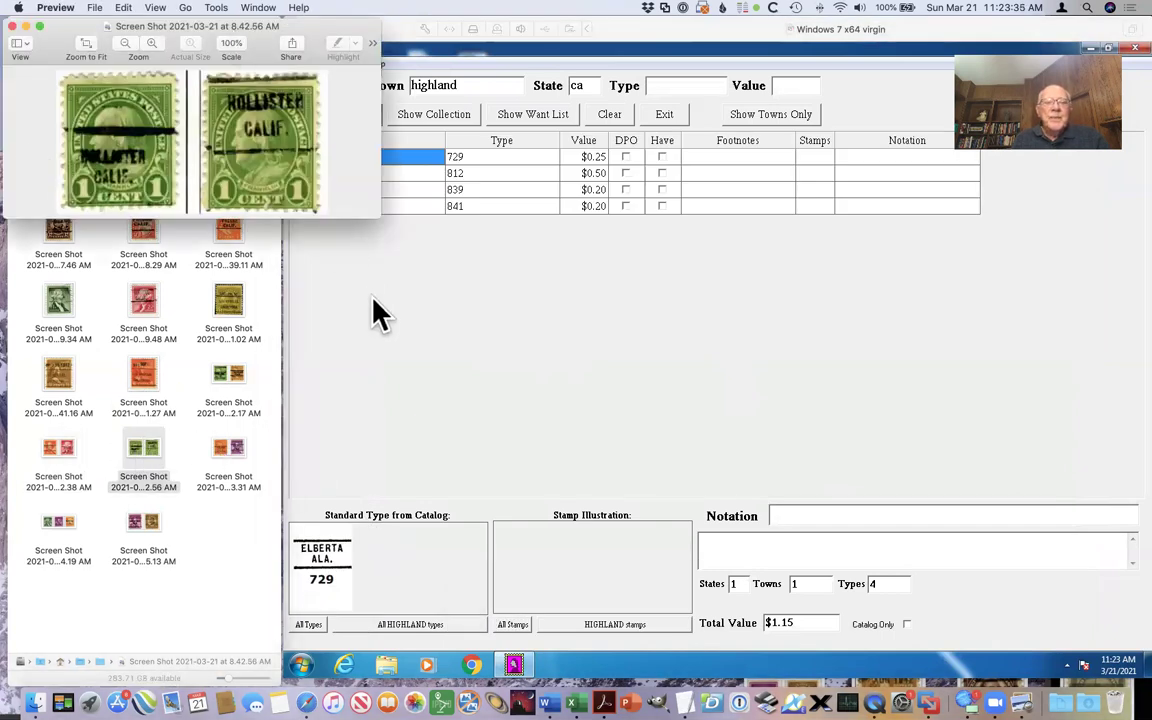
{"action": "left_click", "coordinate": [470, 98]}
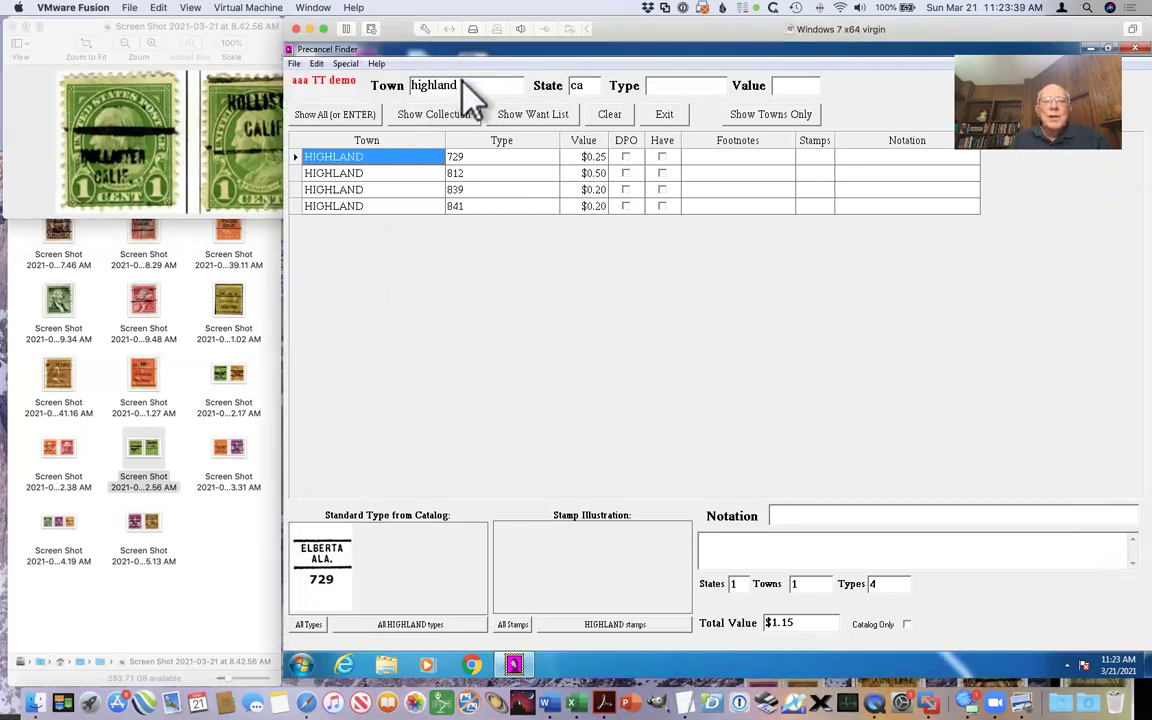
Step: Change the town search from highland to hollister and show types 466, 704, 721 and 839
{"action": "left_click_drag", "start_coordinate": [463, 84], "coordinate": [442, 88]}
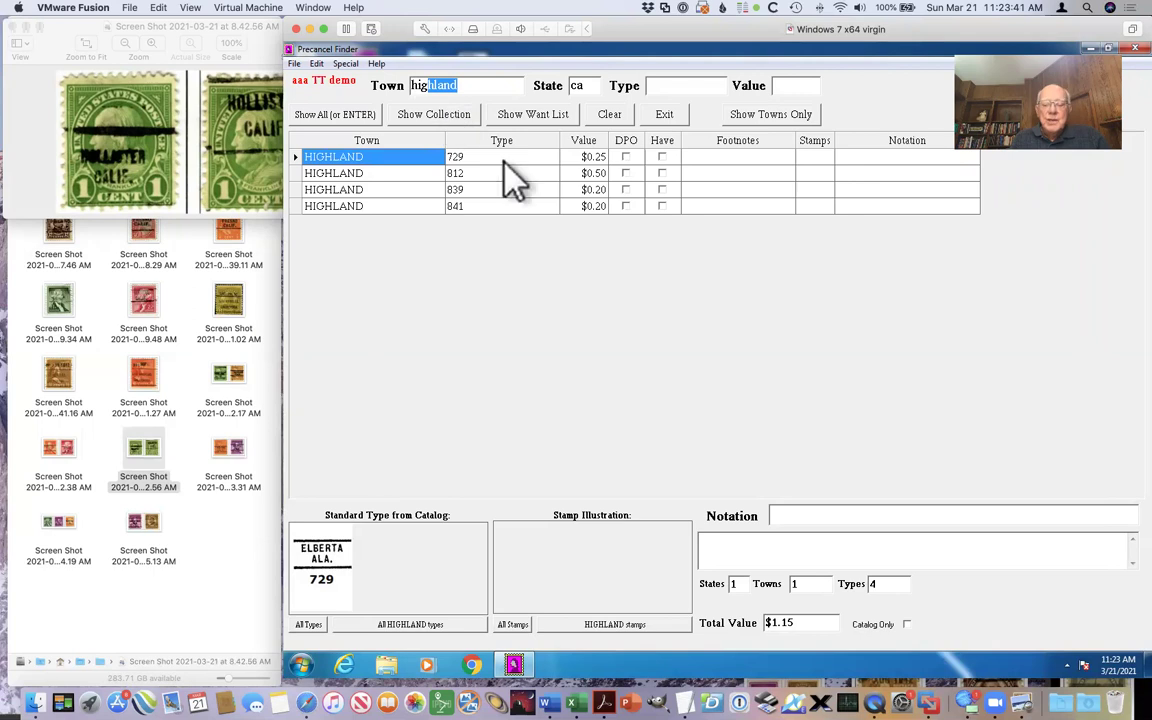
{"action": "key", "text": "BackSpace"}
{"action": "key", "text": "BackSpace"}
{"action": "key", "text": "BackSpace"}
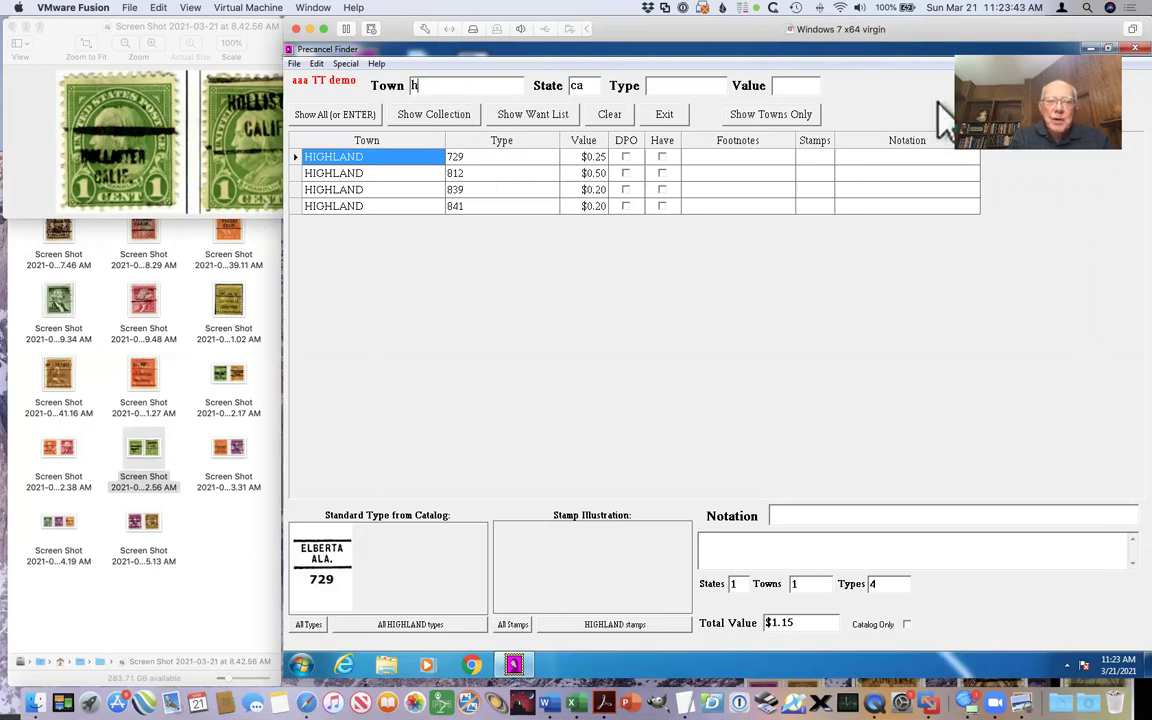
{"action": "type", "text": "ollister"}
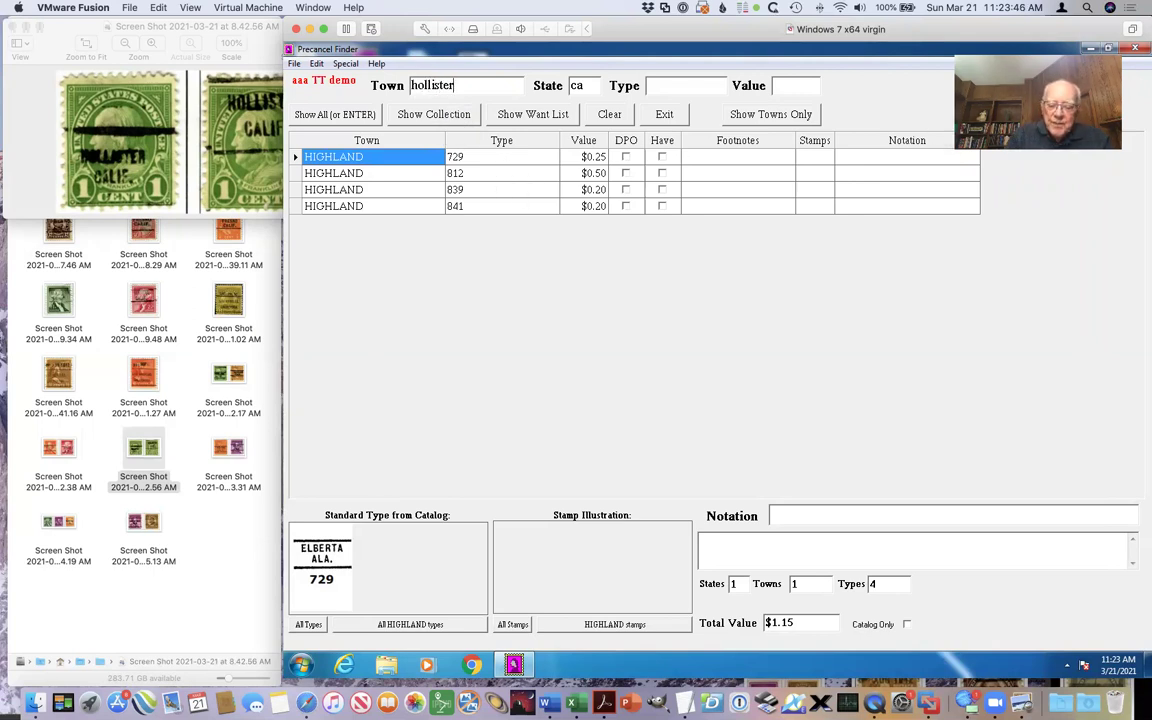
{"action": "key", "text": "Return"}
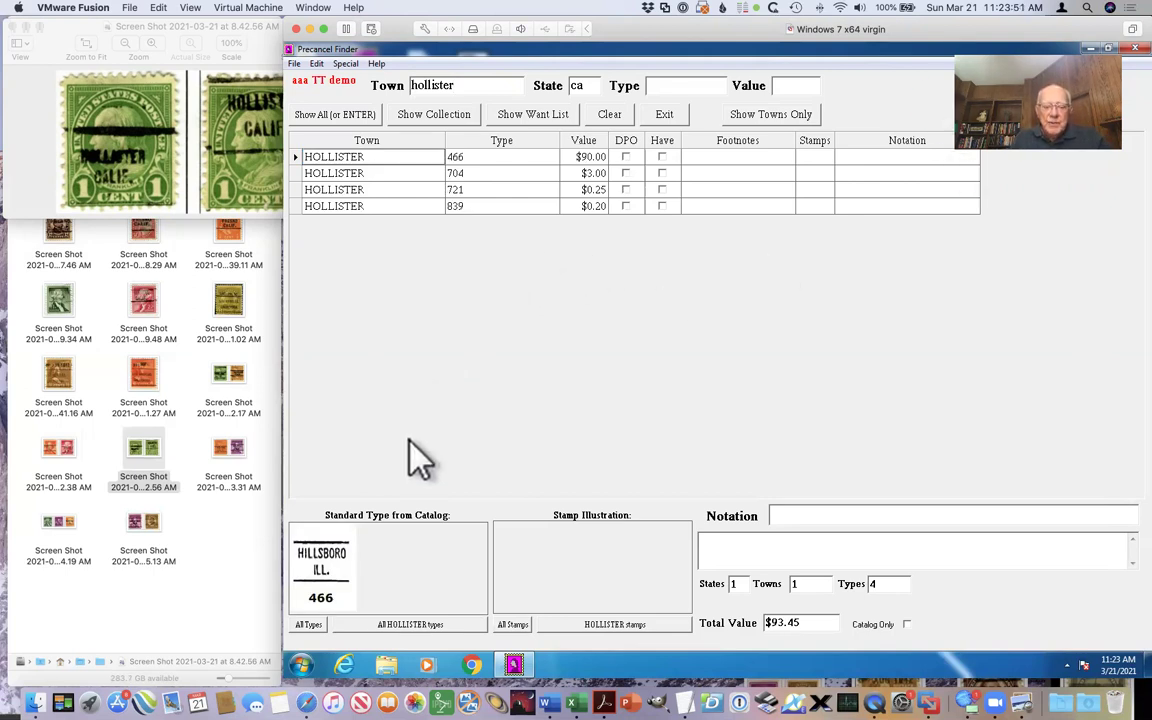
{"action": "left_click", "coordinate": [407, 626]}
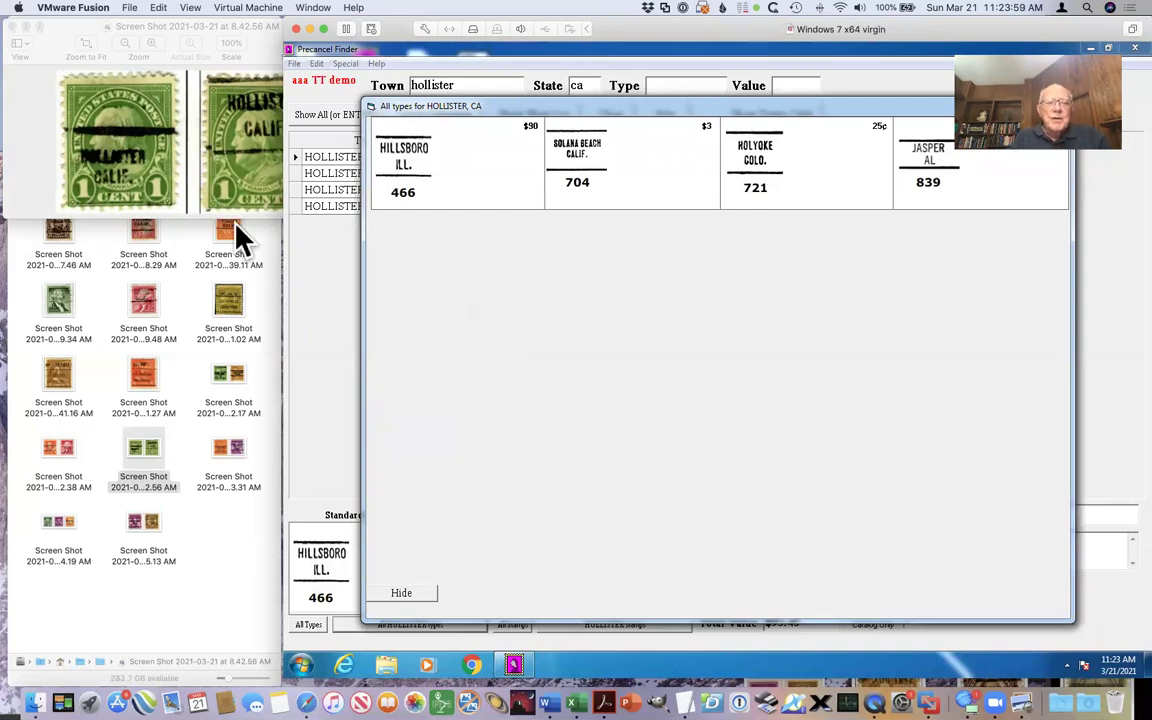
Step: Bring the Hollister stamp screenshot in front beside the four Hollister type illustrations
{"action": "left_click", "coordinate": [228, 180]}
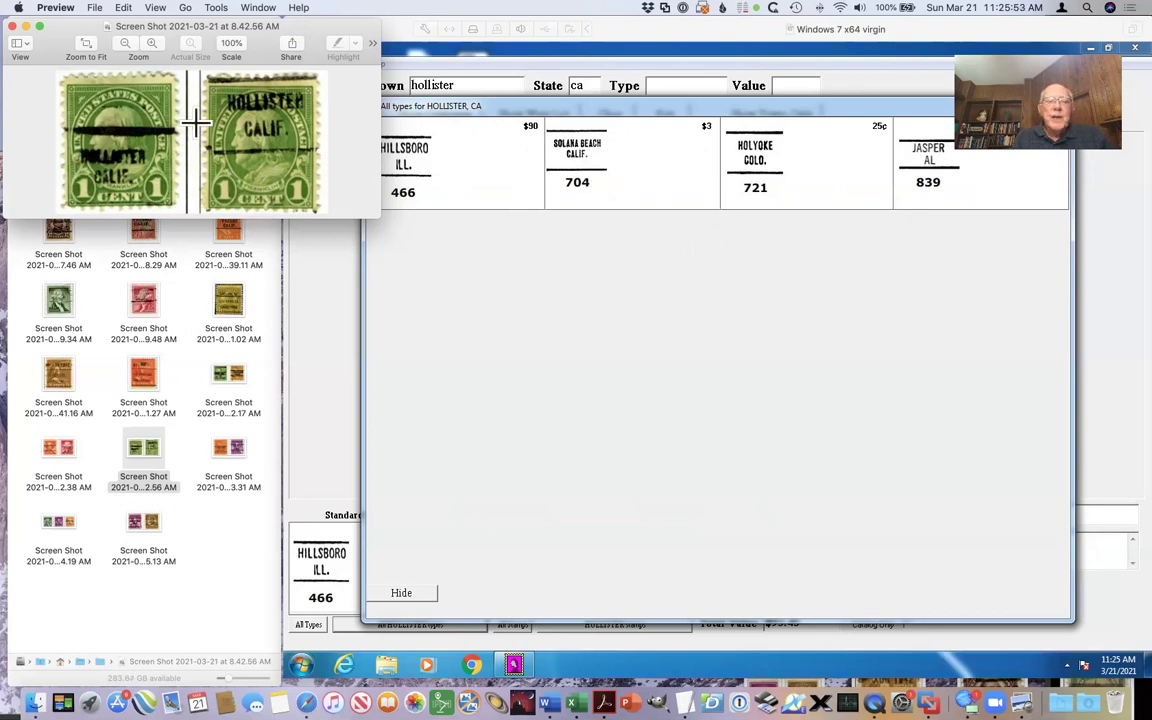
Step: Swap the Hollister screenshot for the 8.43.31 AM Gustine screenshot, keeping the catalog window in front
{"action": "left_click", "coordinate": [13, 26]}
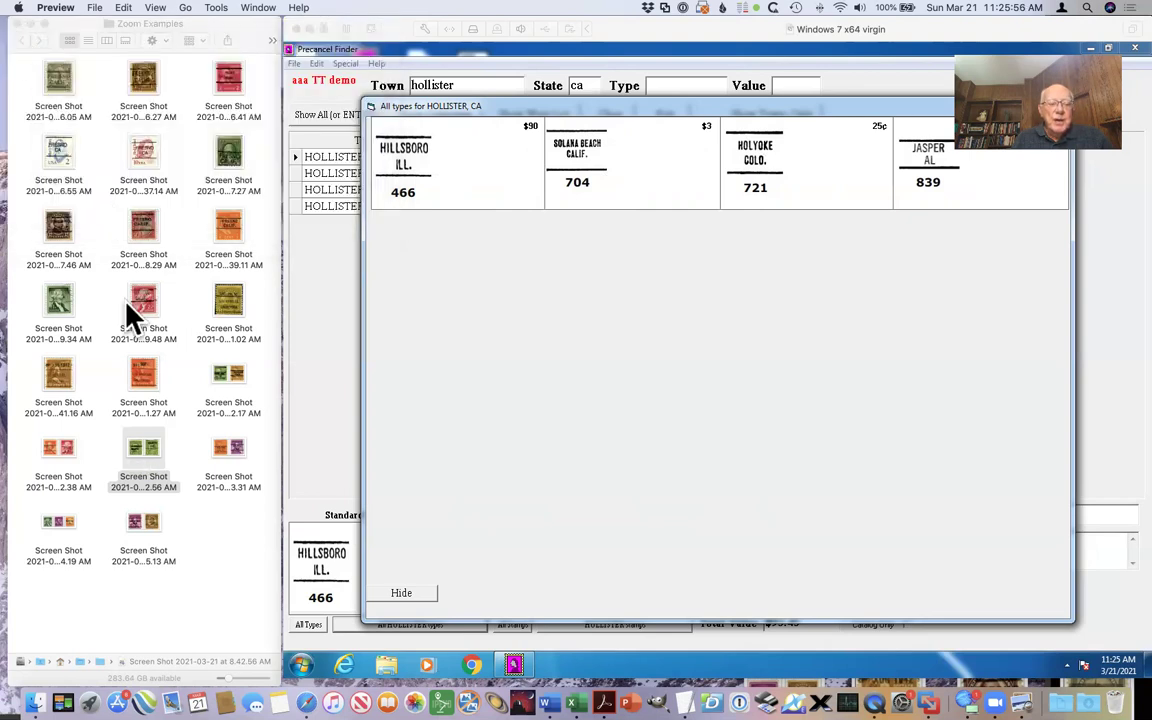
{"action": "left_click", "coordinate": [236, 453]}
{"action": "double_click", "coordinate": [236, 456]}
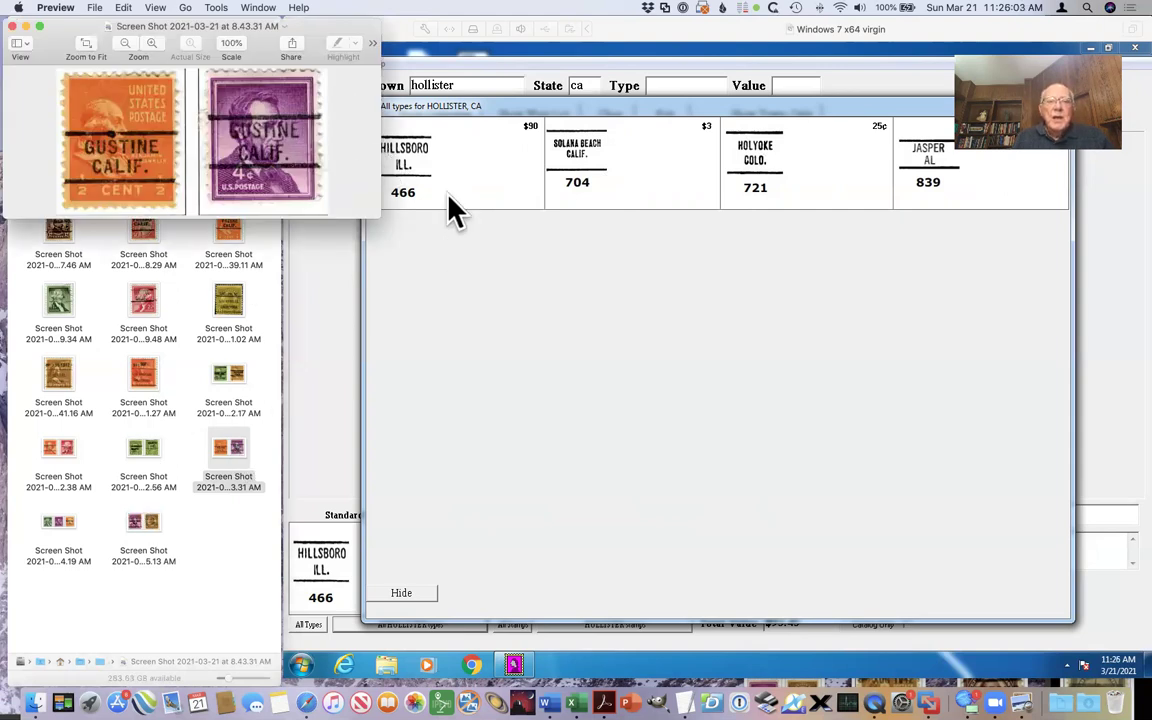
{"action": "left_click", "coordinate": [536, 113]}
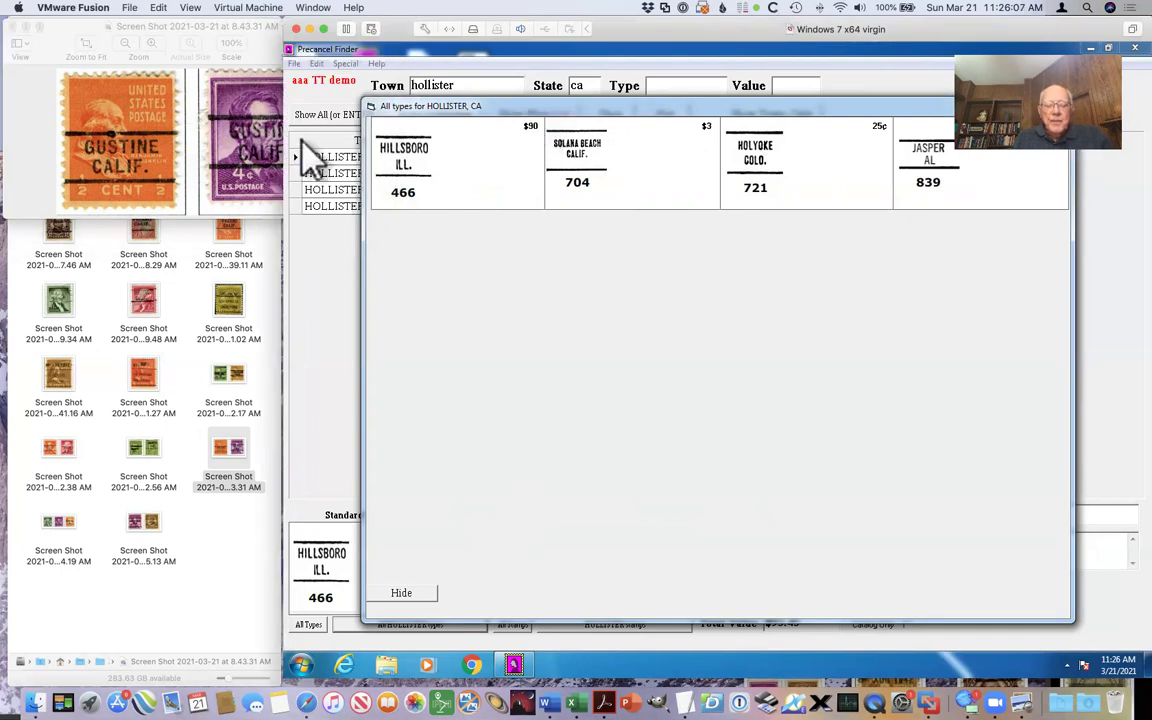
Step: Hide the Hollister illustrations, search for gustine, and show types 729, 819 and 839
{"action": "left_click", "coordinate": [400, 593]}
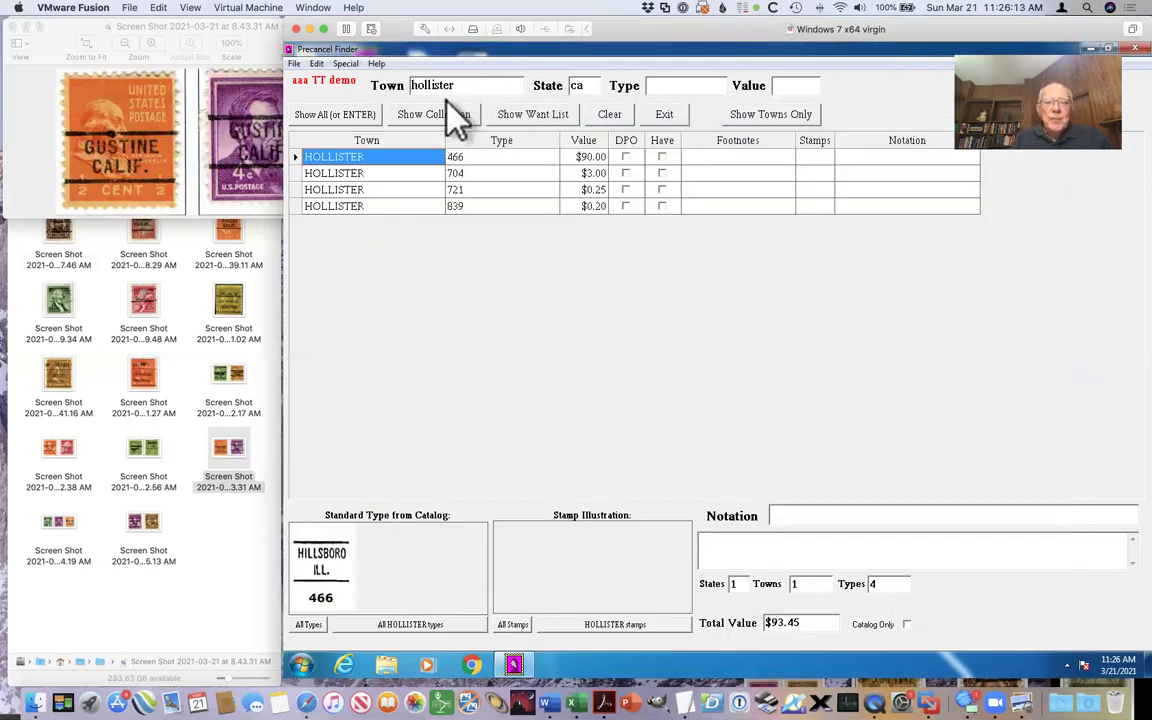
{"action": "double_click", "coordinate": [412, 85]}
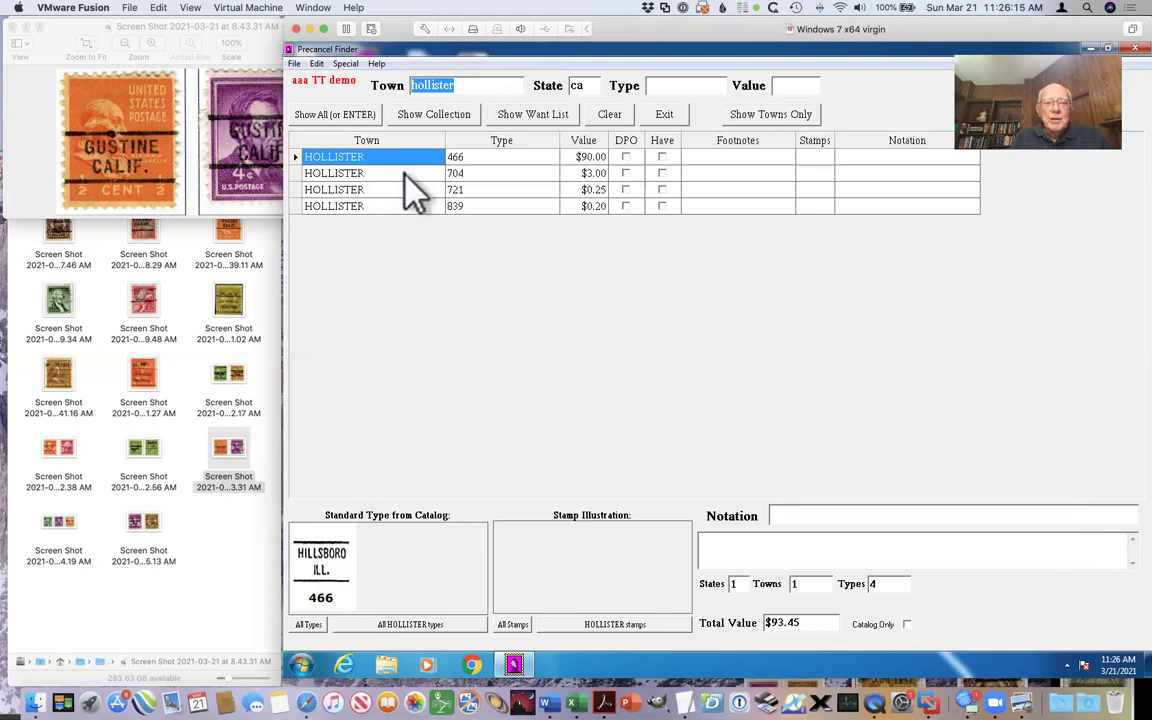
{"action": "type", "text": "g"}
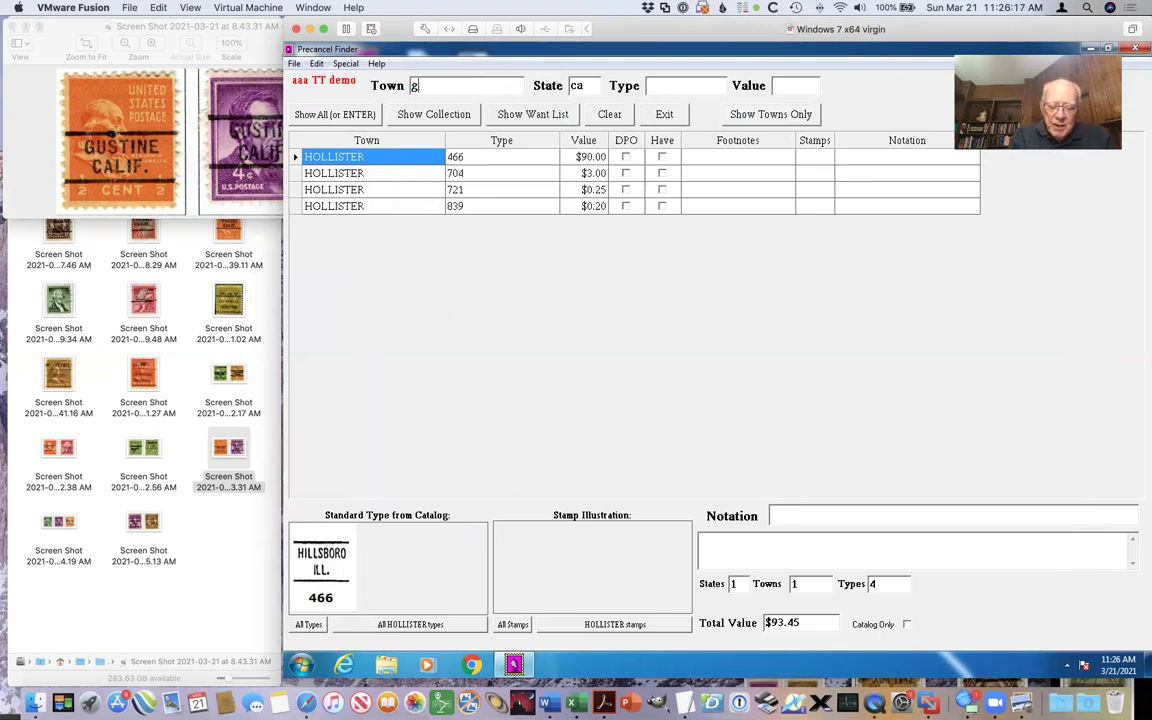
{"action": "type", "text": "ustine"}
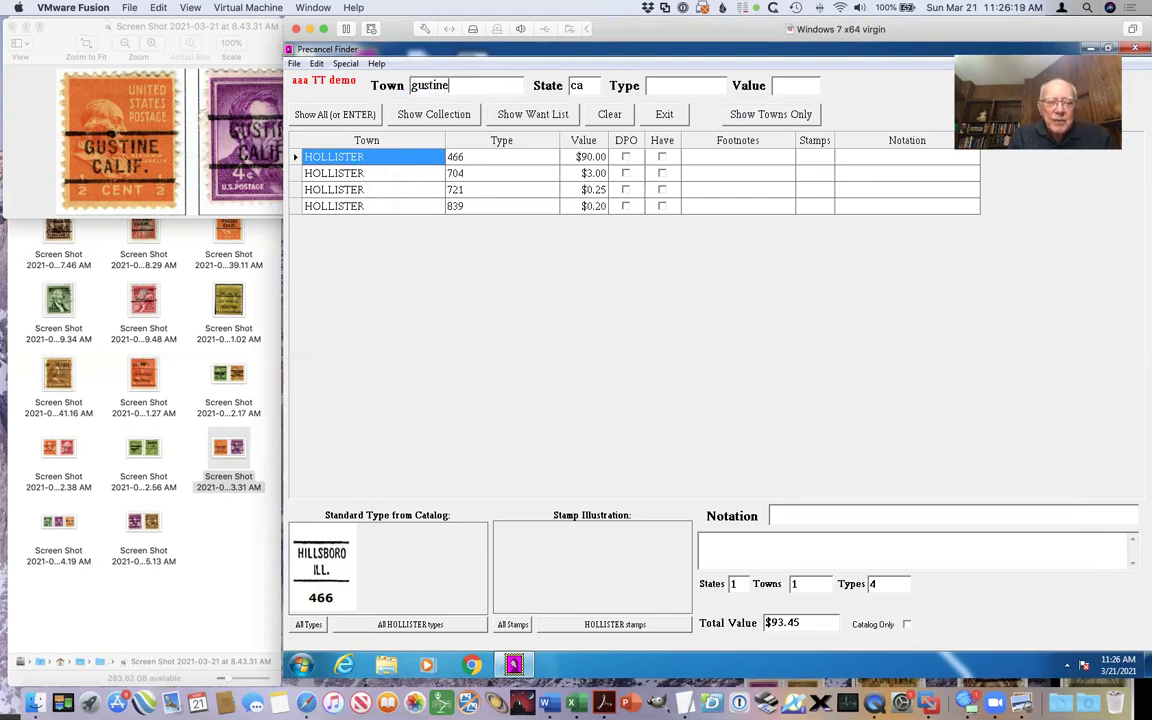
{"action": "key", "text": "Return"}
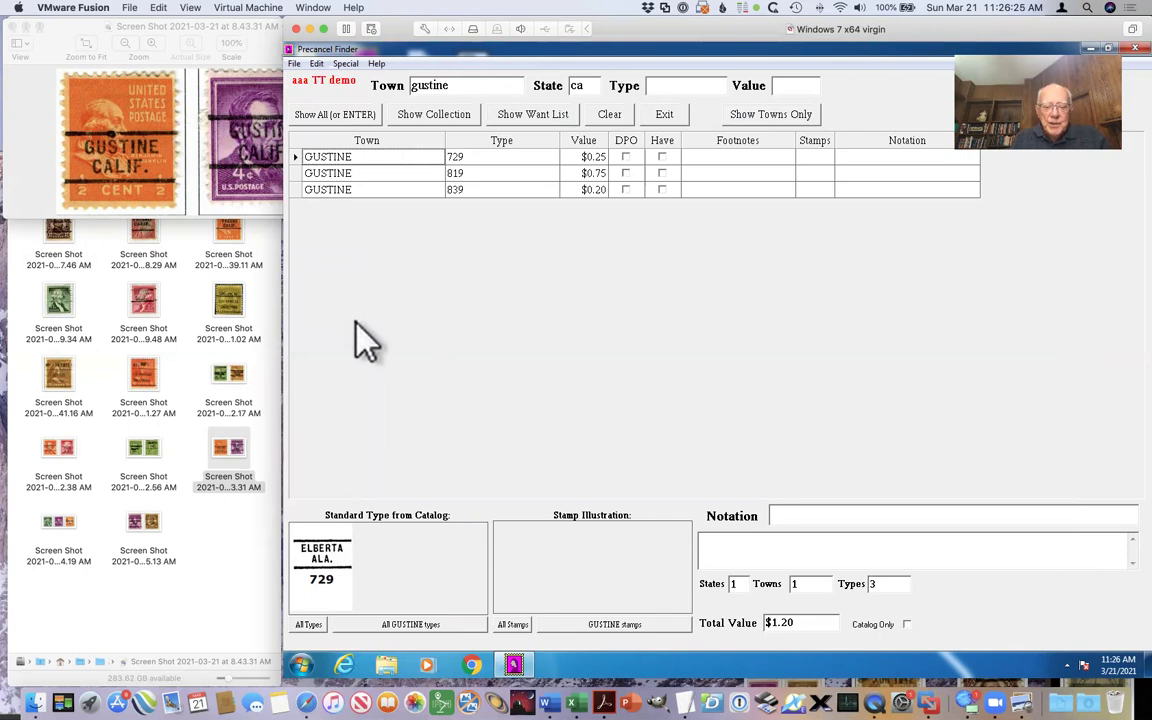
{"action": "left_click", "coordinate": [400, 626]}
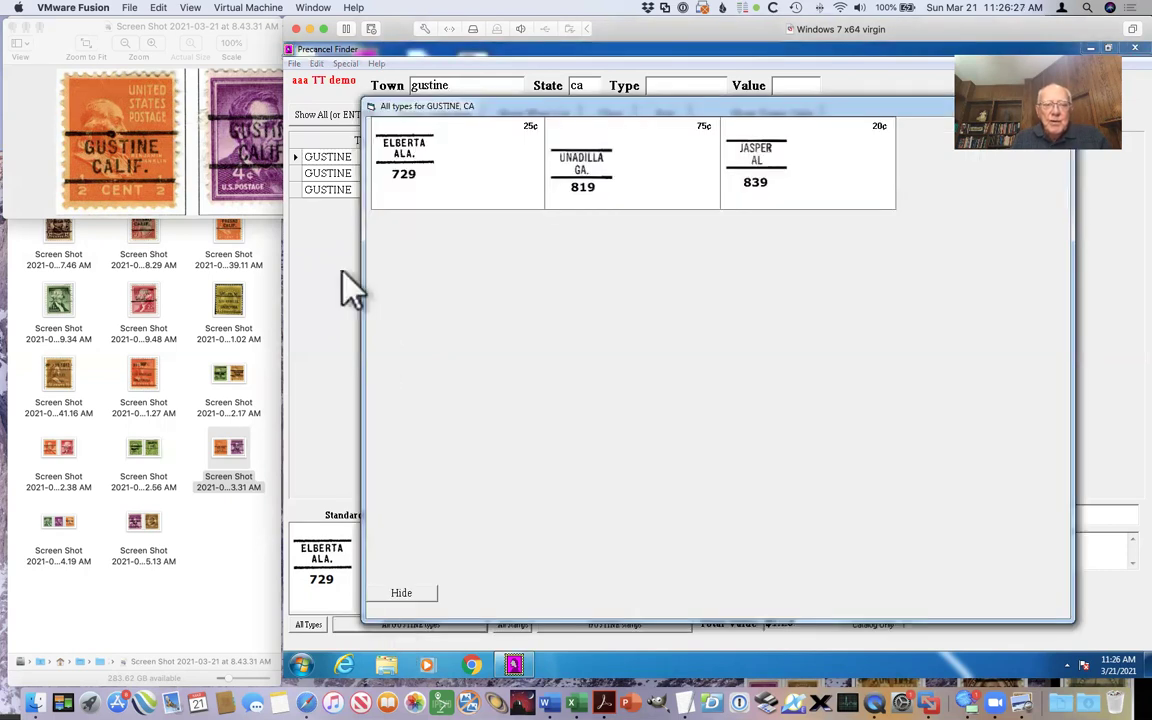
Step: Compare the Gustine stamps against the three Gustine catalog types, then hide the types window
{"action": "left_click", "coordinate": [228, 160]}
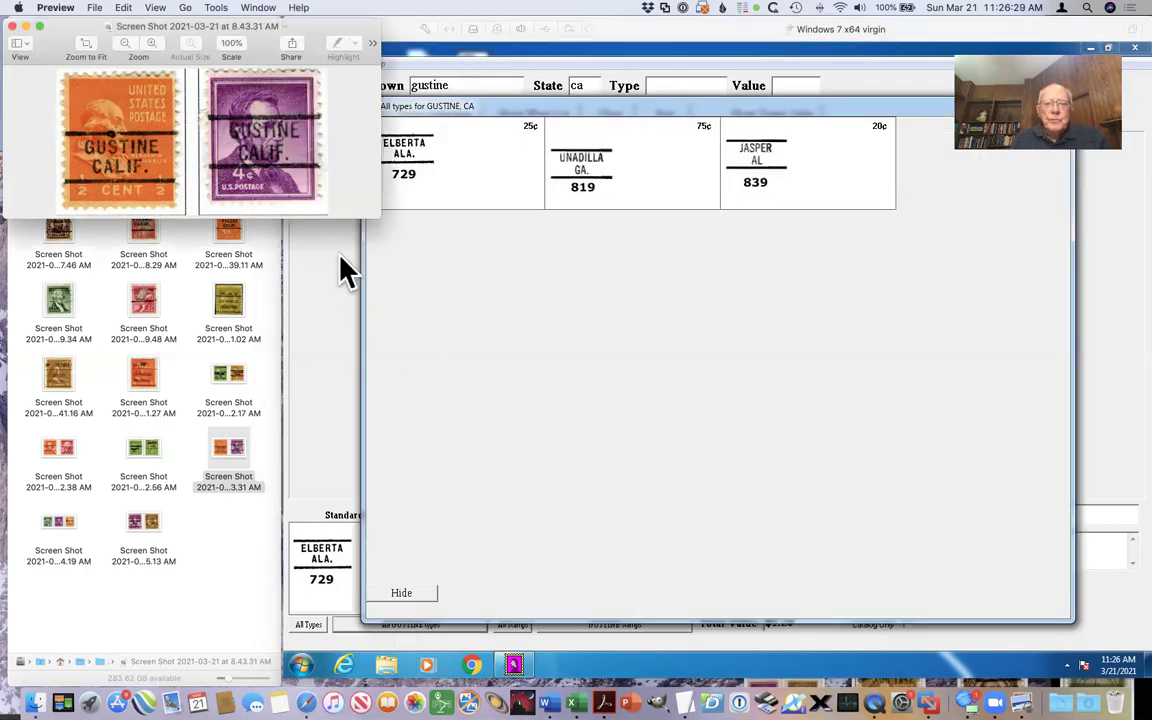
{"action": "left_click", "coordinate": [582, 120]}
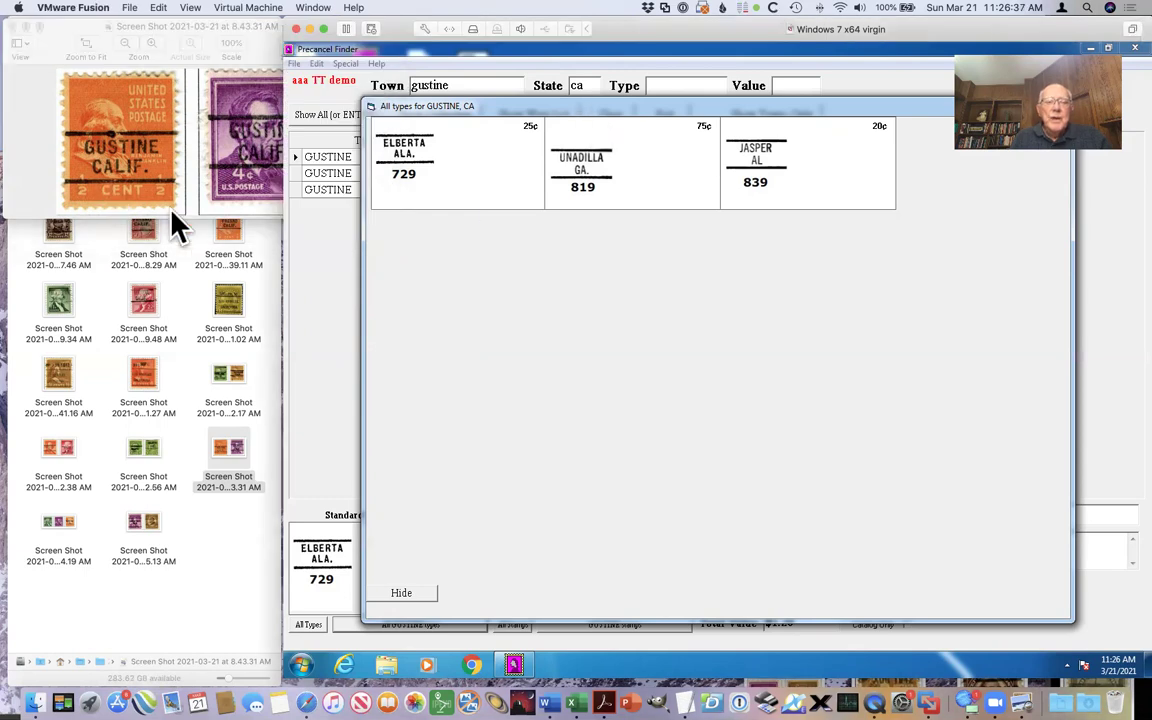
{"action": "left_click", "coordinate": [226, 122]}
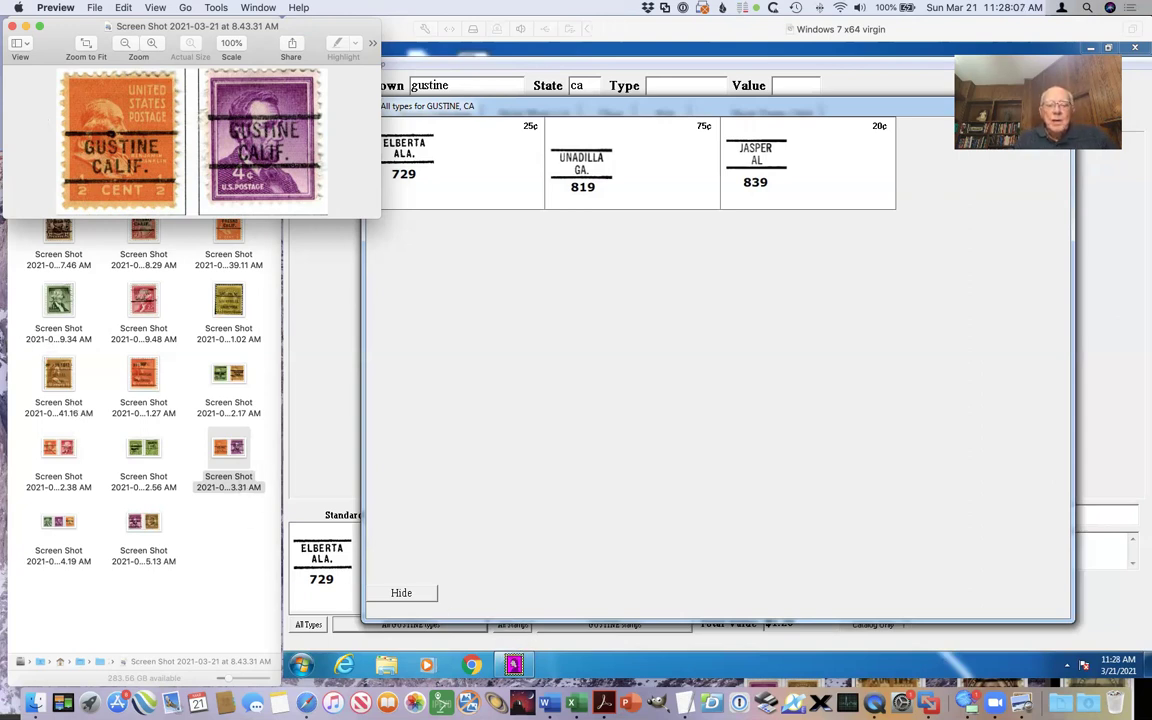
{"action": "left_click", "coordinate": [427, 592]}
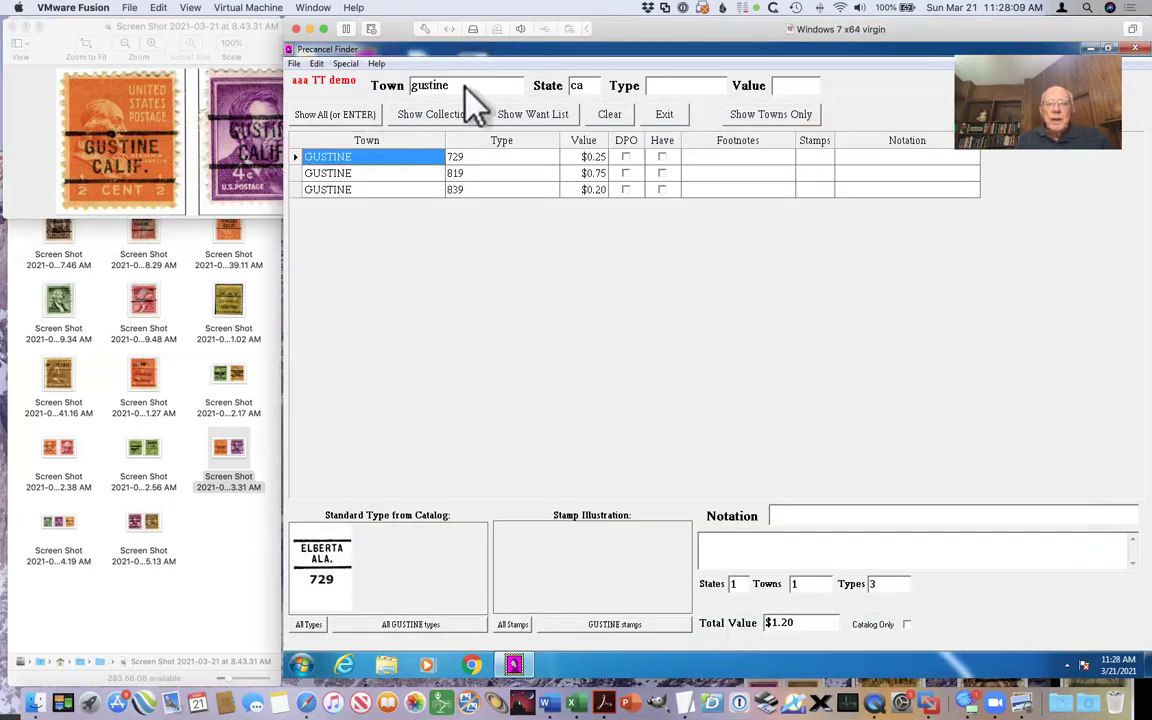
Step: List every California town with type 729 (115 towns, $468.10), then bring the Gustine screenshot forward
{"action": "key", "text": "BackSpace"}
{"action": "key", "text": "BackSpace"}
{"action": "key", "text": "BackSpace"}
{"action": "key", "text": "BackSpace"}
{"action": "key", "text": "BackSpace"}
{"action": "key", "text": "BackSpace"}
{"action": "key", "text": "BackSpace"}
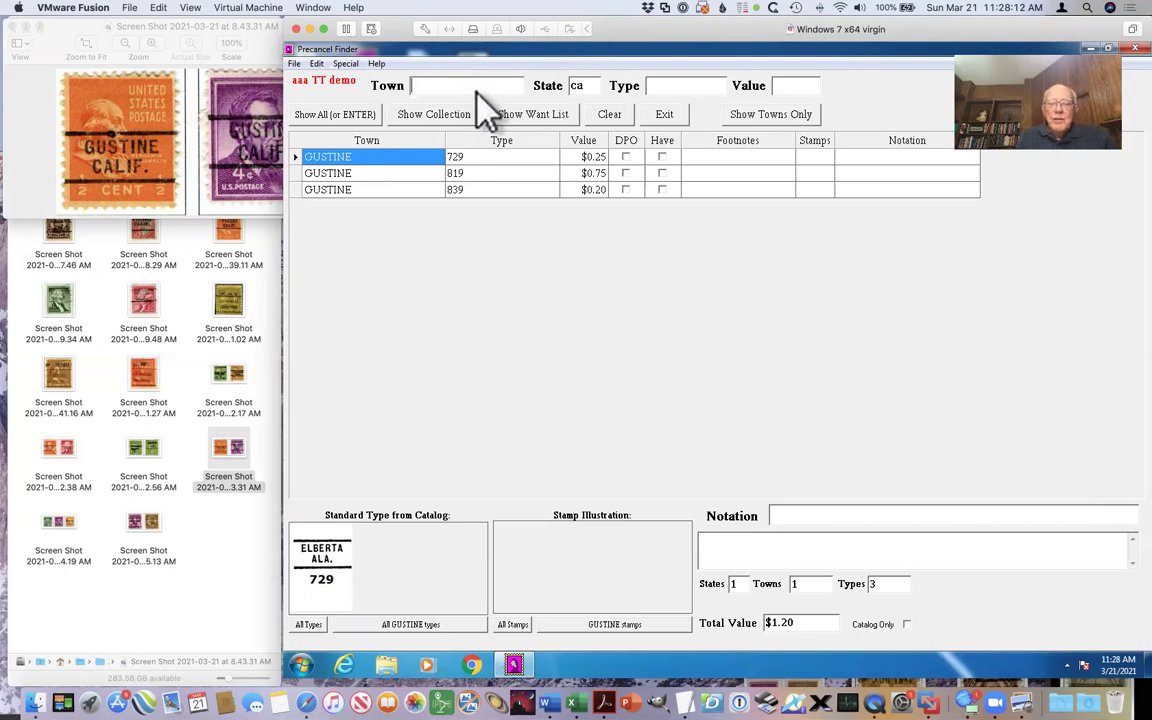
{"action": "left_click", "coordinate": [657, 88]}
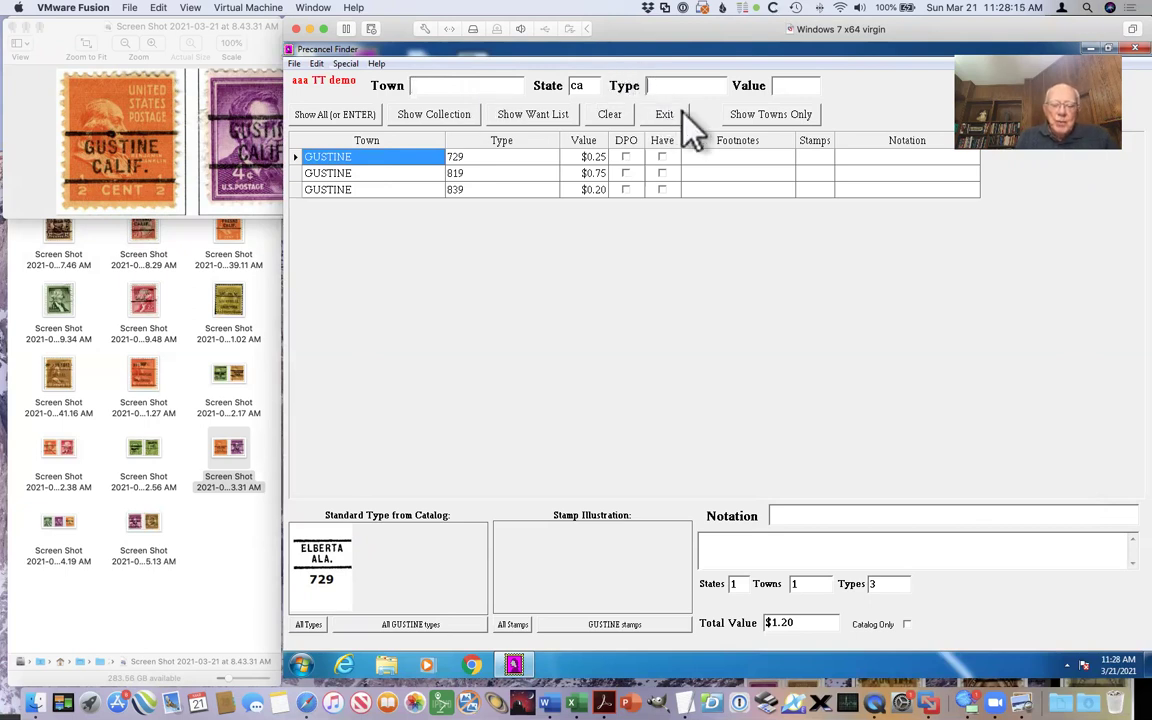
{"action": "type", "text": "729"}
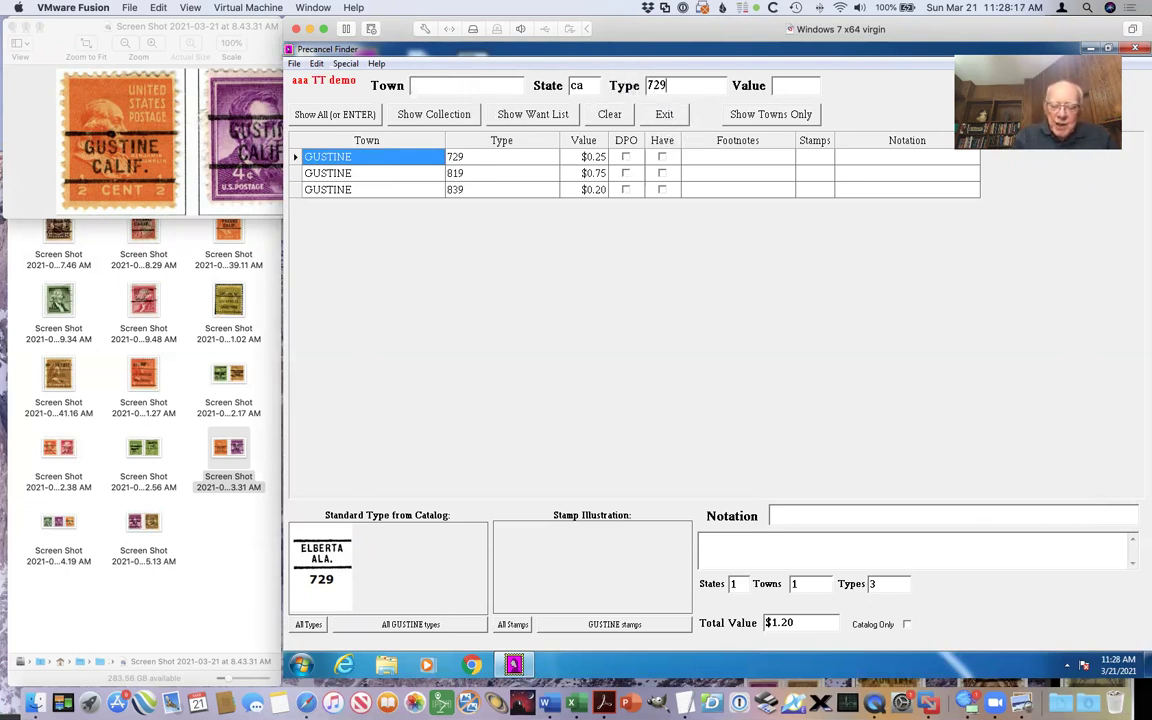
{"action": "key", "text": "Return"}
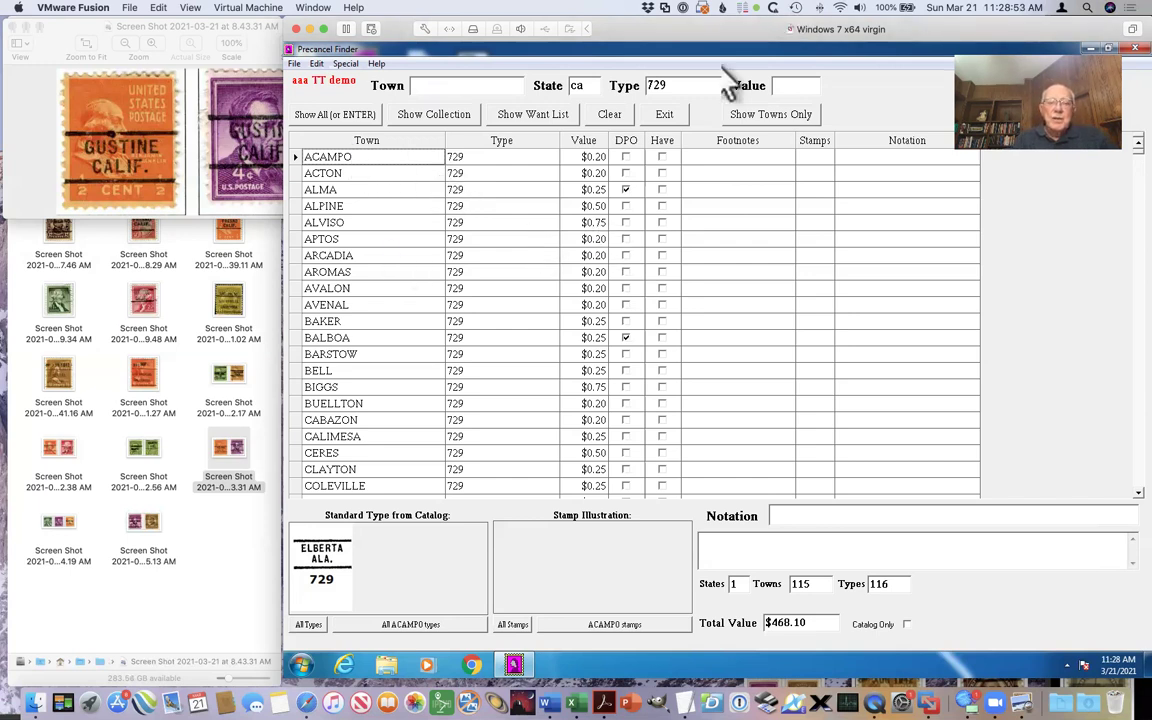
{"action": "left_click", "coordinate": [130, 160]}
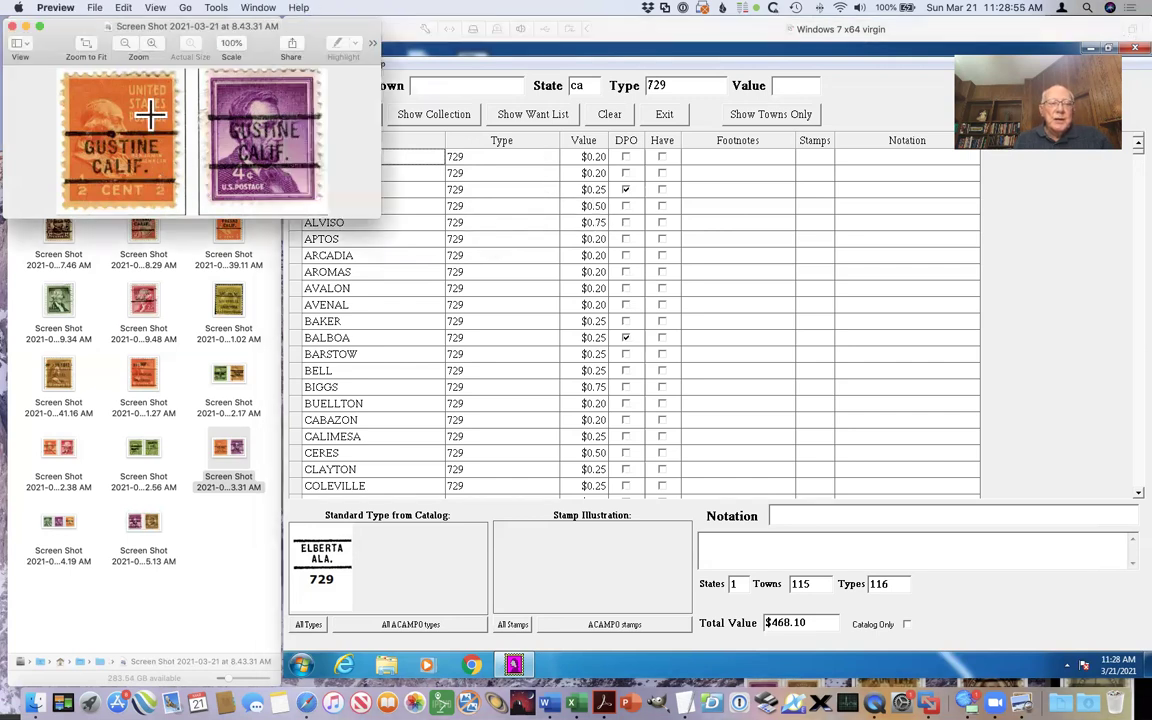
Step: Close the Gustine screenshot and open the 4.19 AM Granada Hills stamp screenshot
{"action": "left_click", "coordinate": [12, 27]}
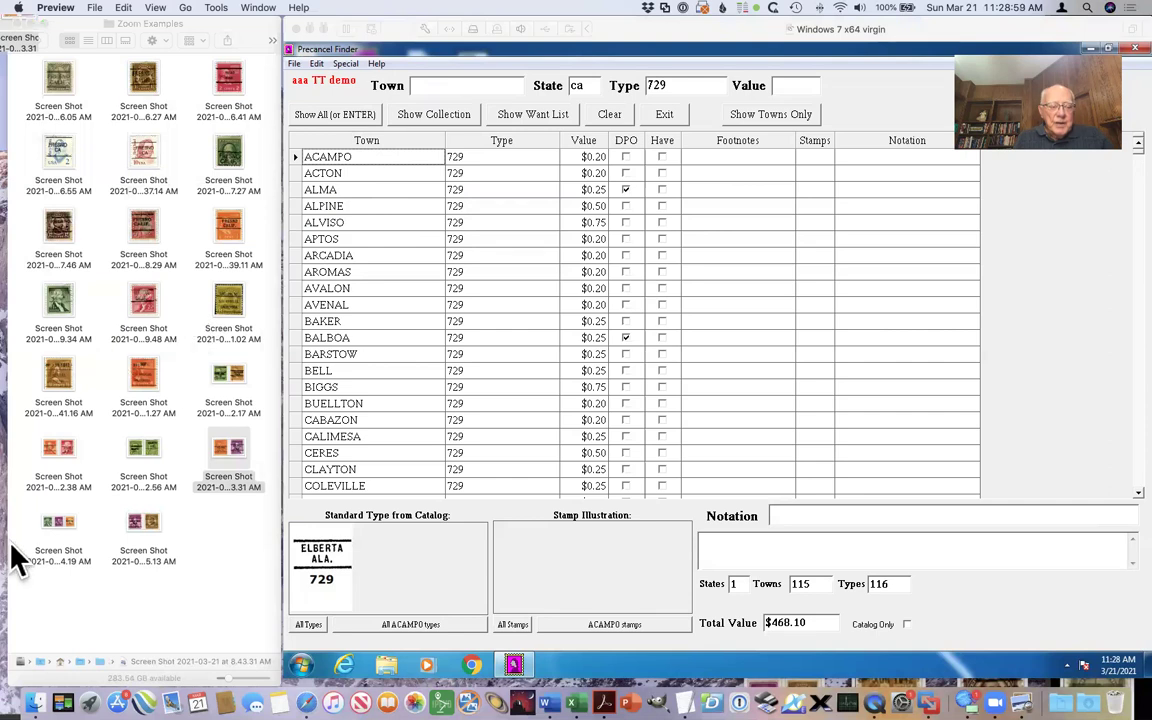
{"action": "double_click", "coordinate": [58, 522]}
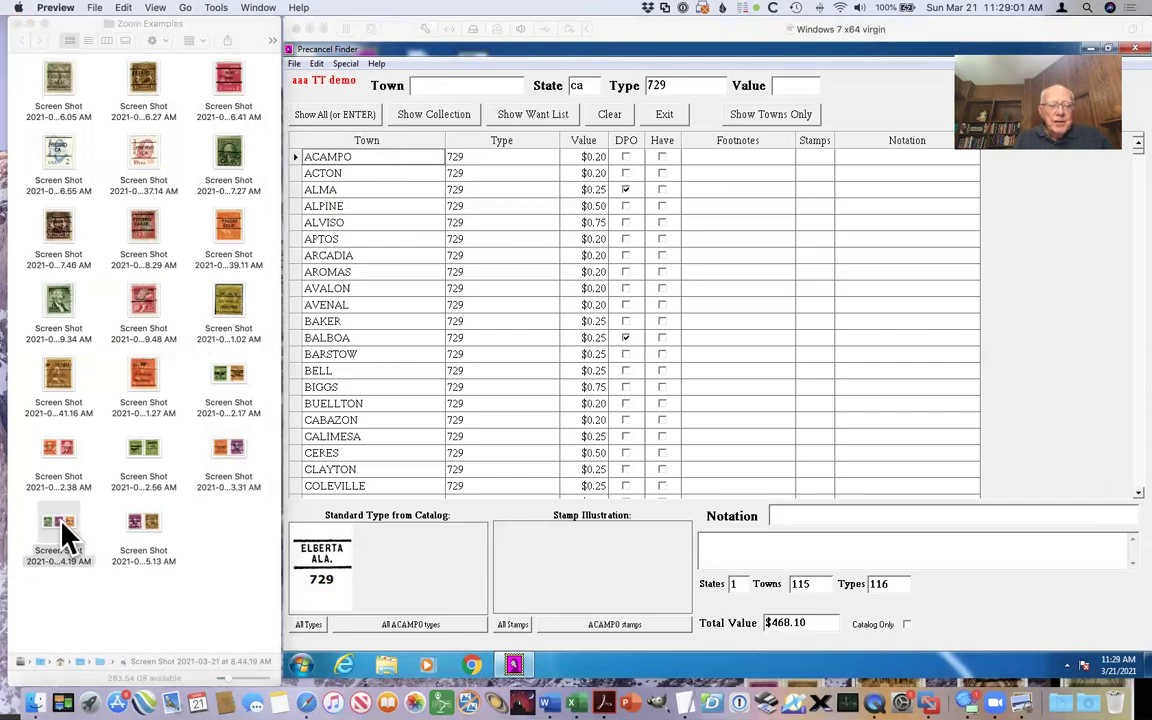
{"action": "left_click", "coordinate": [624, 322]}
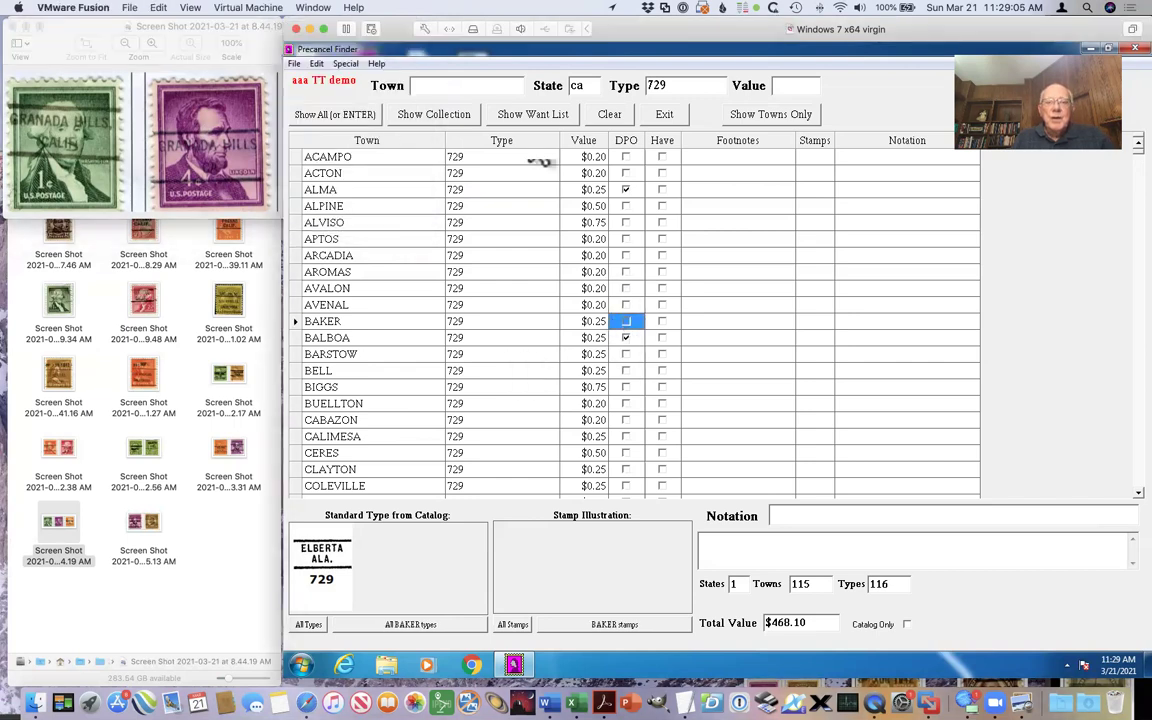
Step: Clear the catalog search and search Town 'gran*', State 'ca' for Granada Hills types
{"action": "left_click", "coordinate": [603, 115]}
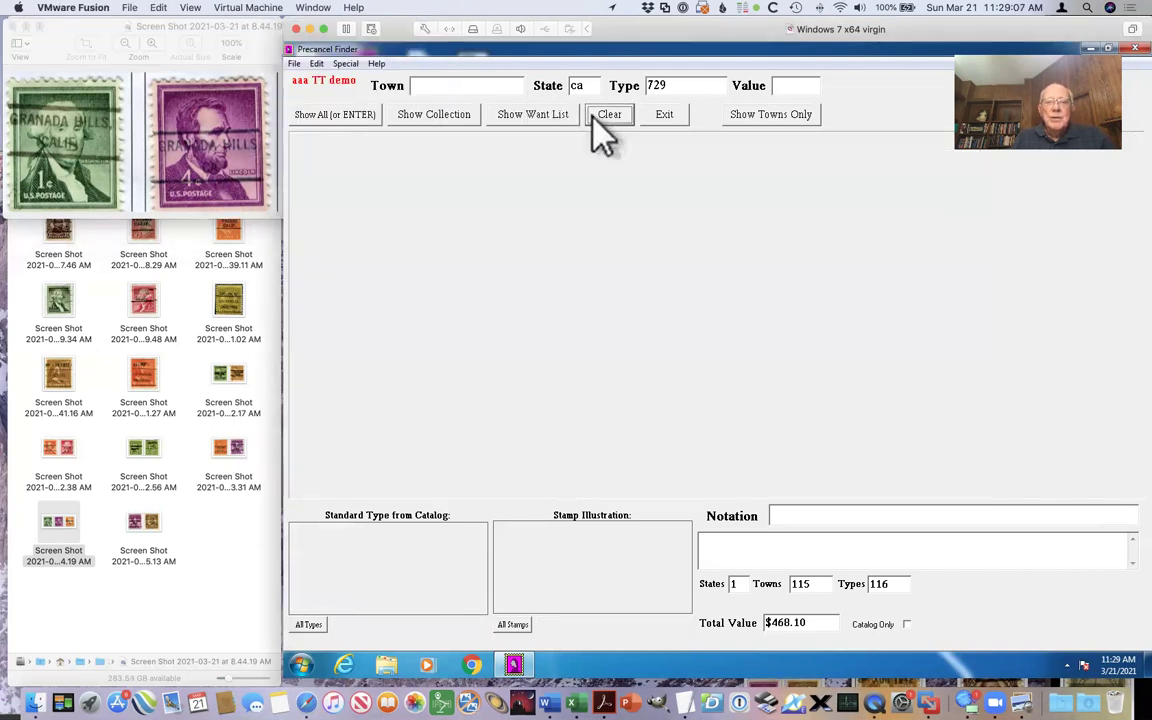
{"action": "left_click", "coordinate": [414, 87]}
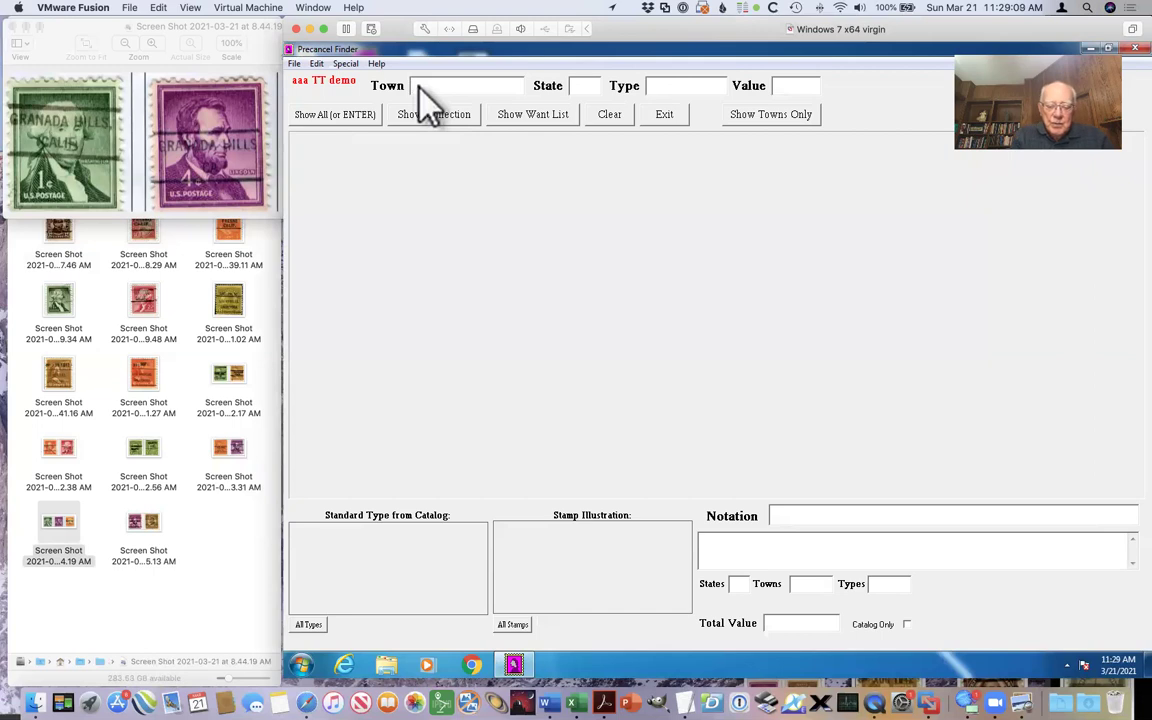
{"action": "type", "text": "gran"}
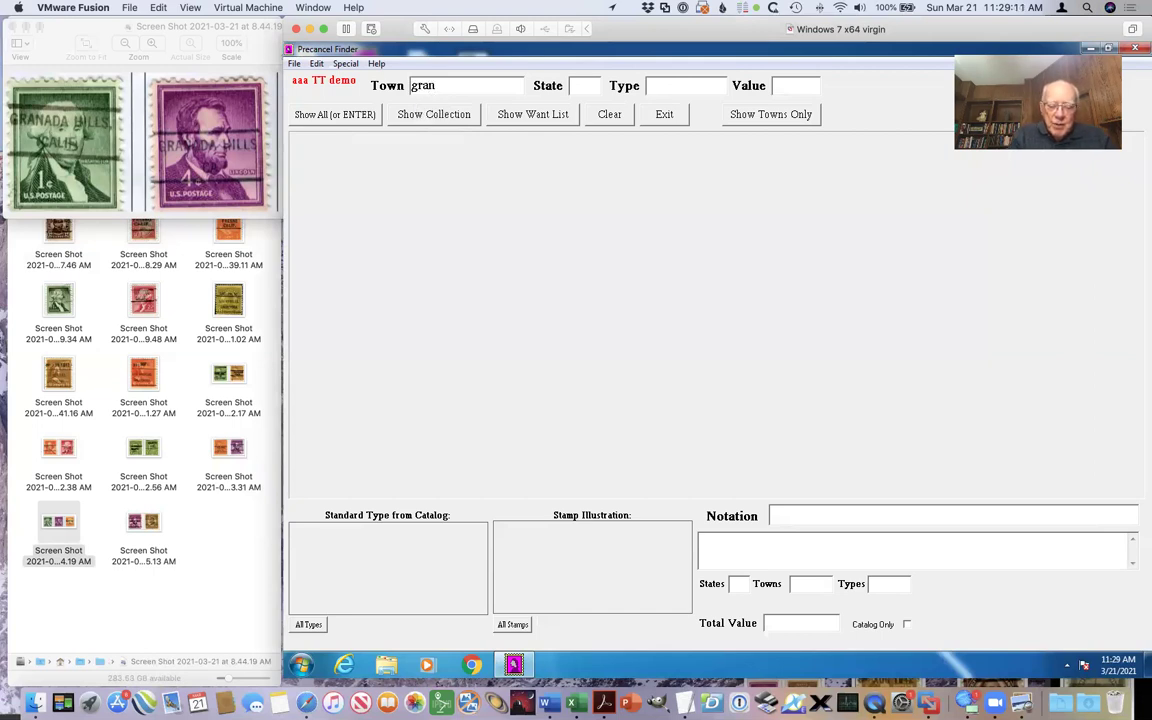
{"action": "type", "text": "*"}
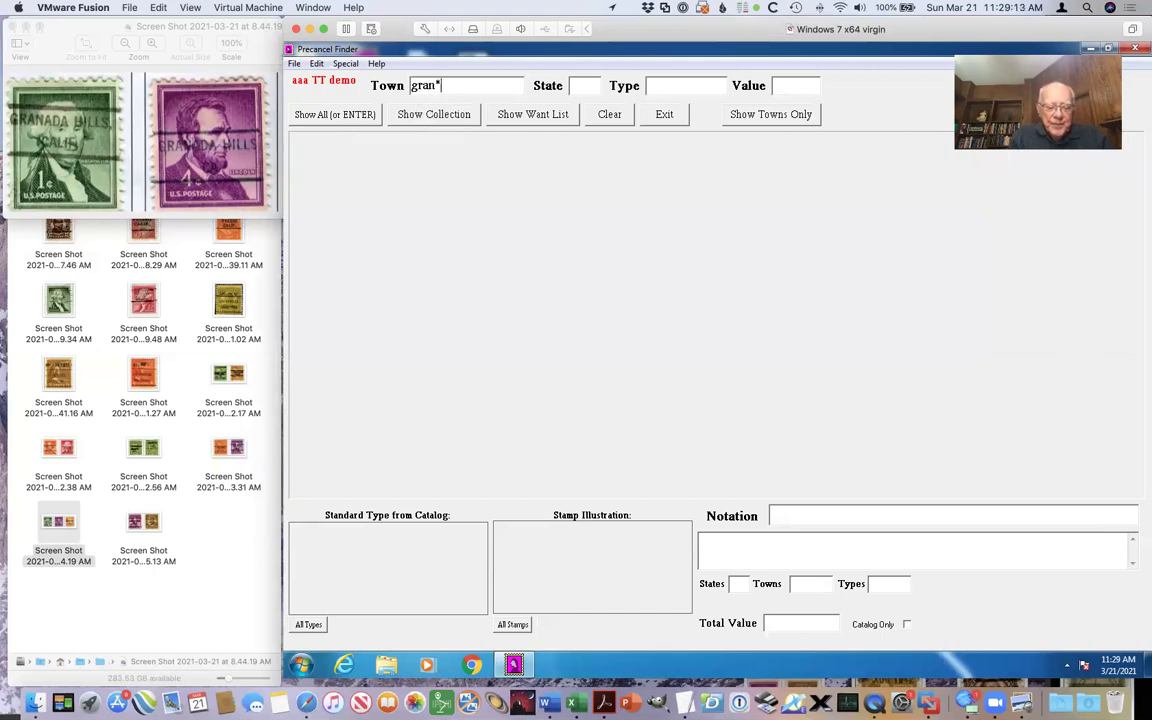
{"action": "key", "text": "Tab"}
{"action": "type", "text": "ca"}
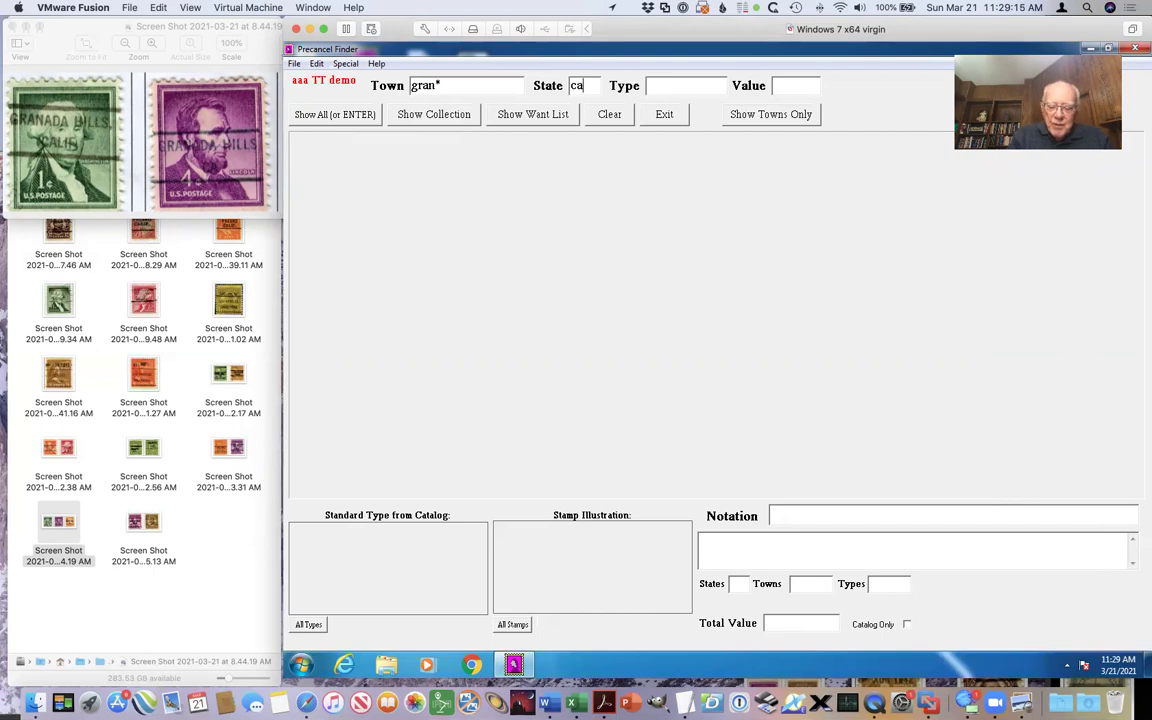
{"action": "key", "text": "Return"}
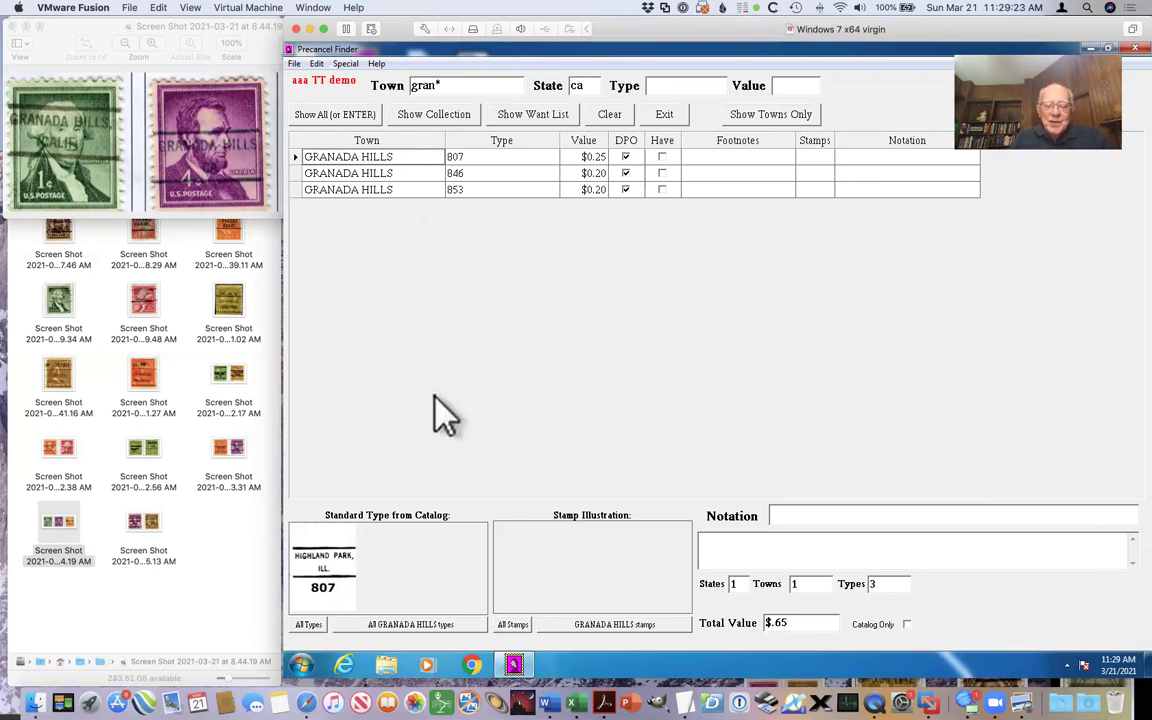
{"action": "left_click", "coordinate": [418, 630]}
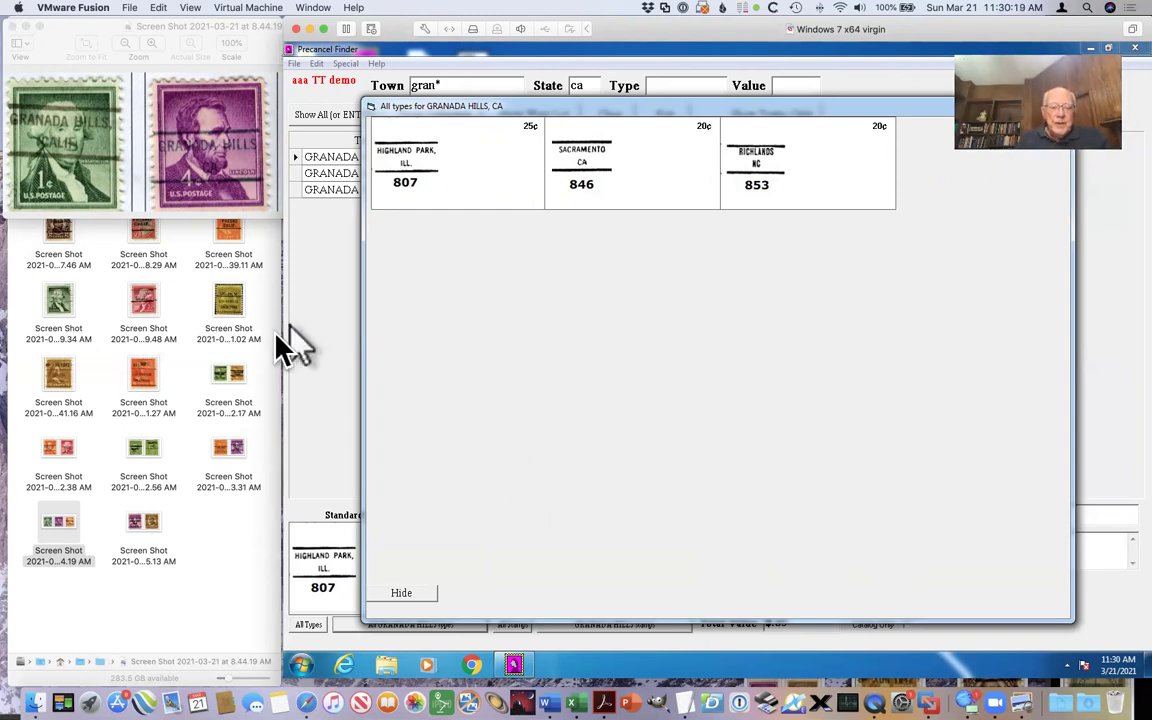
{"action": "left_click", "coordinate": [401, 593]}
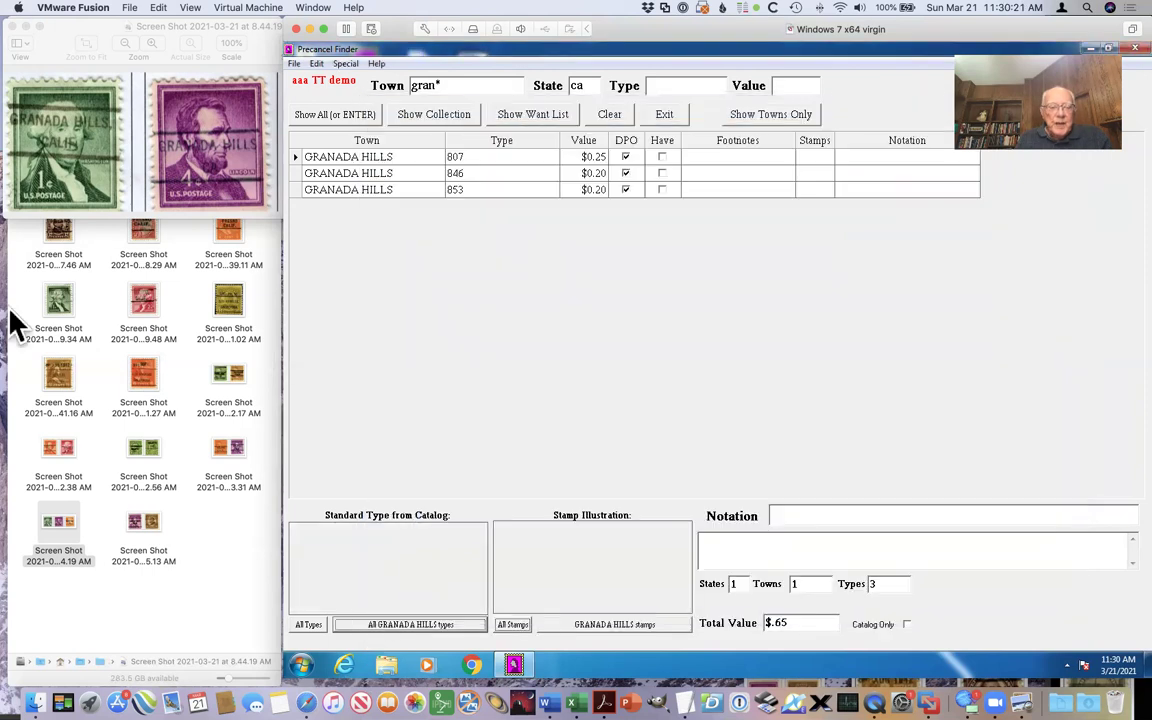
Step: Close the Granada Hills screenshot and open the 5.13 AM Garden Grove stamp screenshot
{"action": "left_click", "coordinate": [38, 73]}
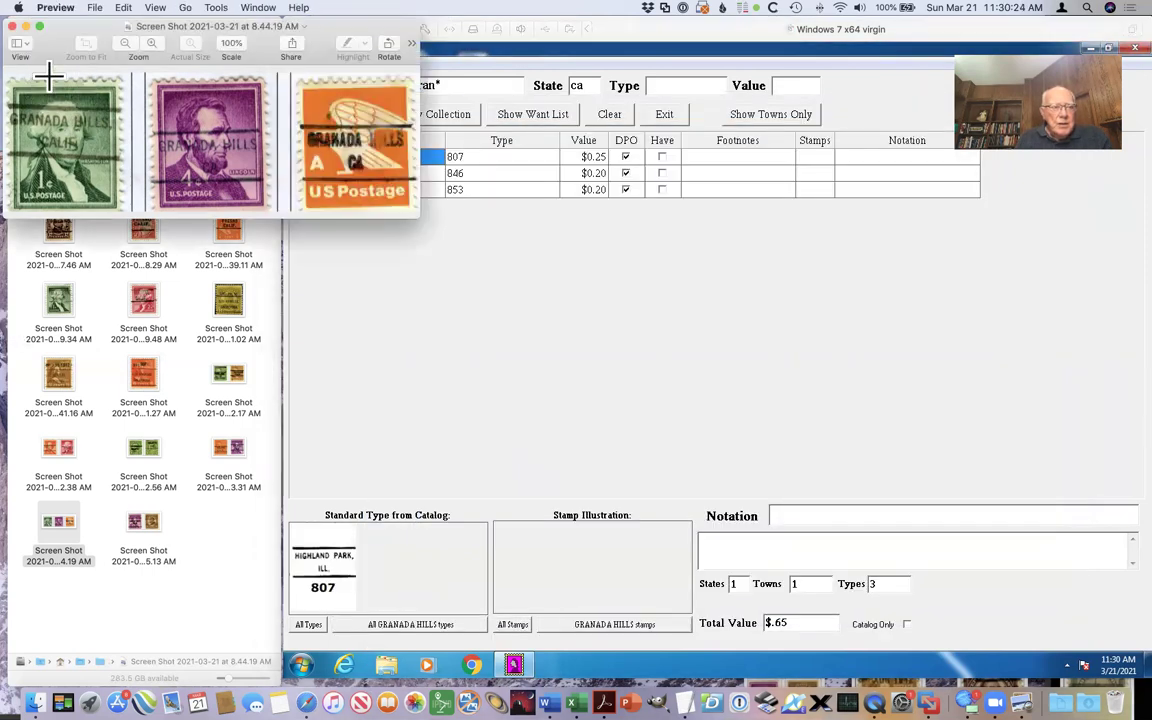
{"action": "left_click", "coordinate": [13, 27]}
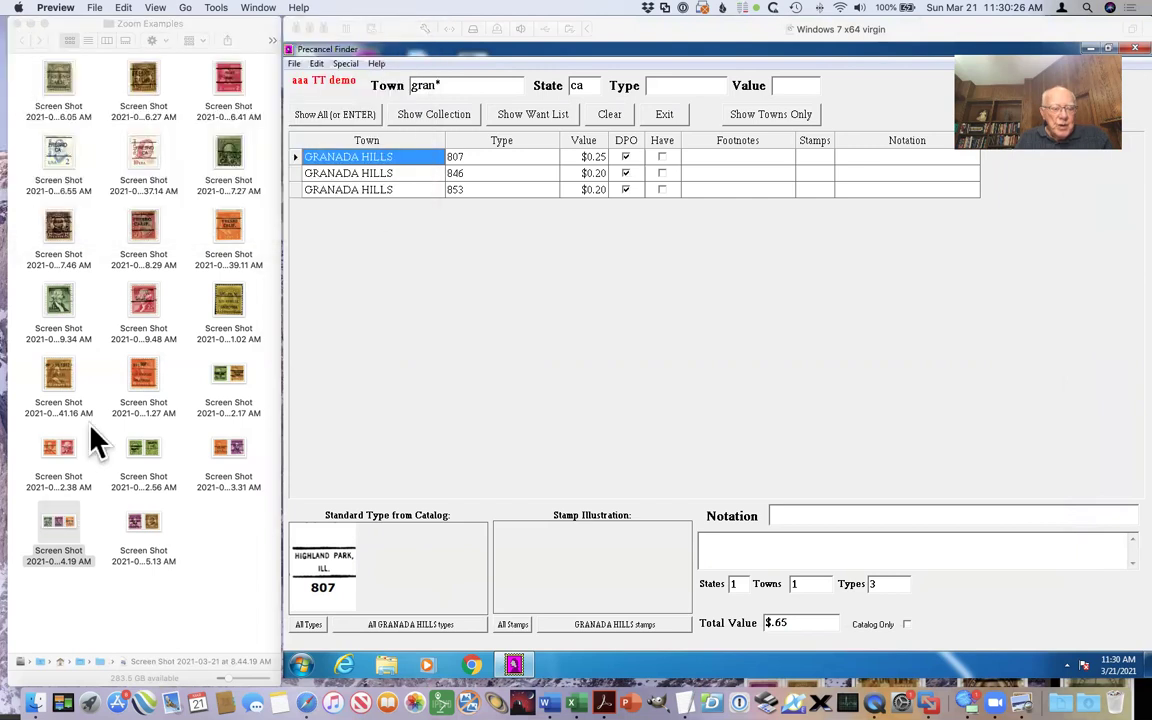
{"action": "left_click", "coordinate": [152, 533]}
{"action": "double_click", "coordinate": [152, 535]}
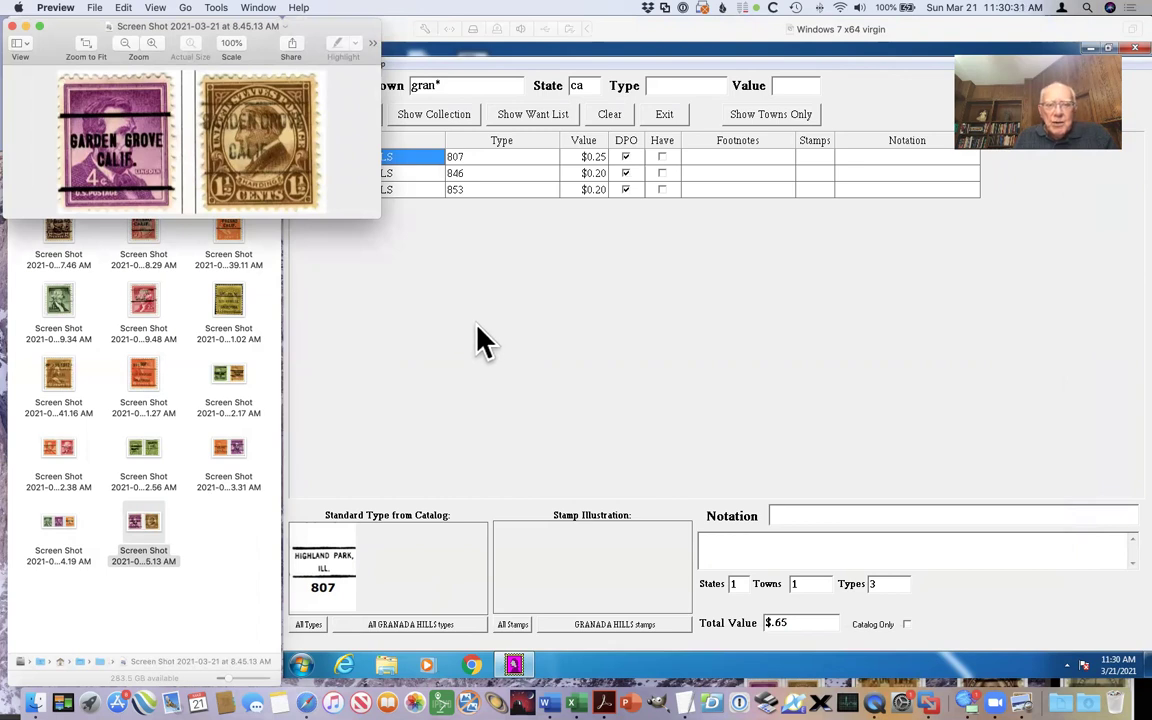
Step: Search towns 'gard*' in CA (13 types, $216.45) and select the GARDEN GROVE 486 entry
{"action": "left_click", "coordinate": [434, 86]}
{"action": "type", "text": "n"}
{"action": "key", "text": "BackSpace"}
{"action": "key", "text": "BackSpace"}
{"action": "key", "text": "BackSpace"}
{"action": "type", "text": "*ard"}
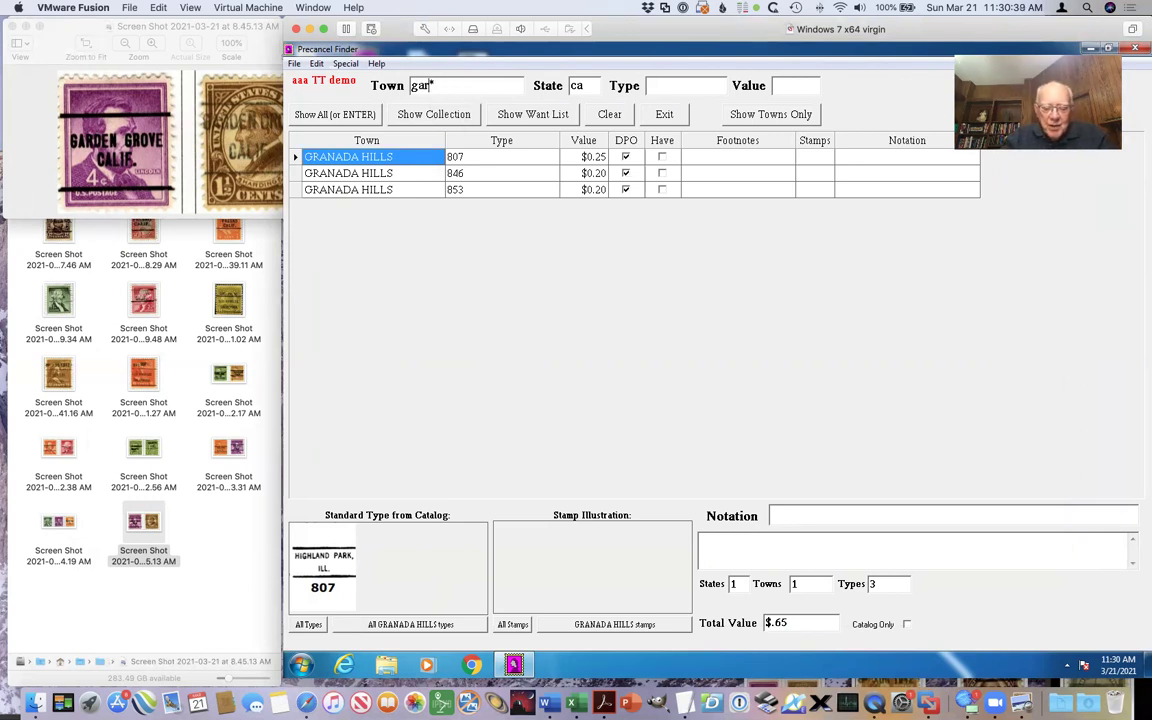
{"action": "left_click", "coordinate": [435, 86]}
{"action": "key", "text": "Return"}
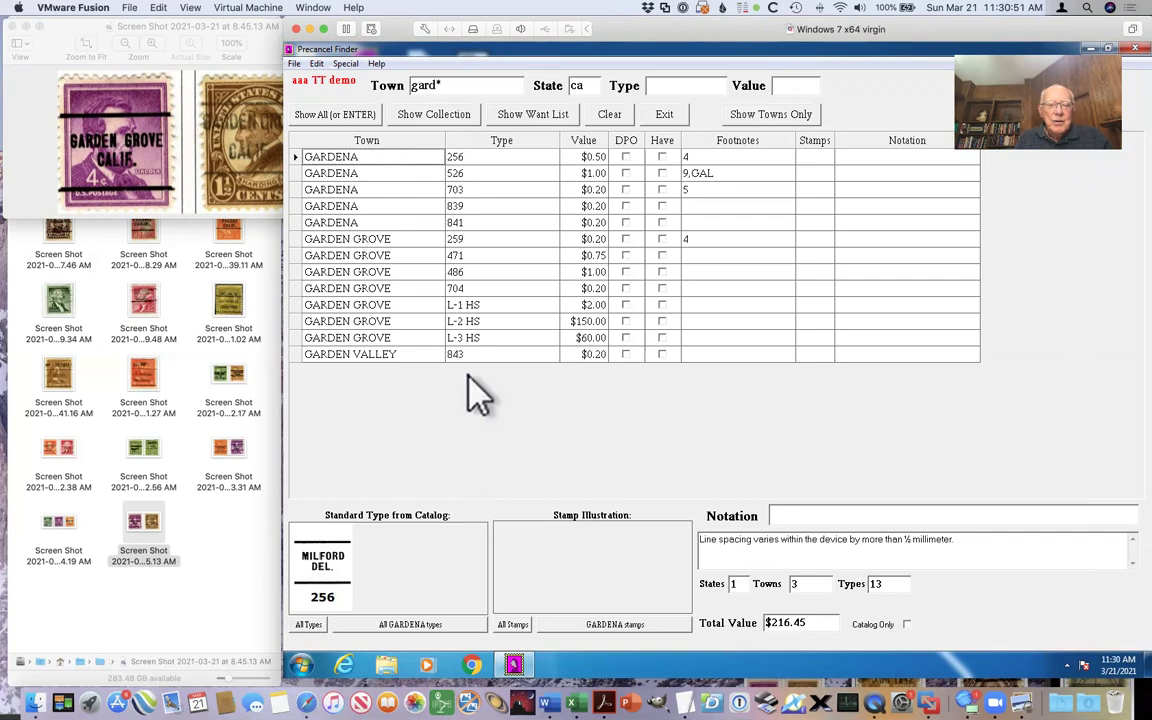
{"action": "left_click", "coordinate": [357, 275]}
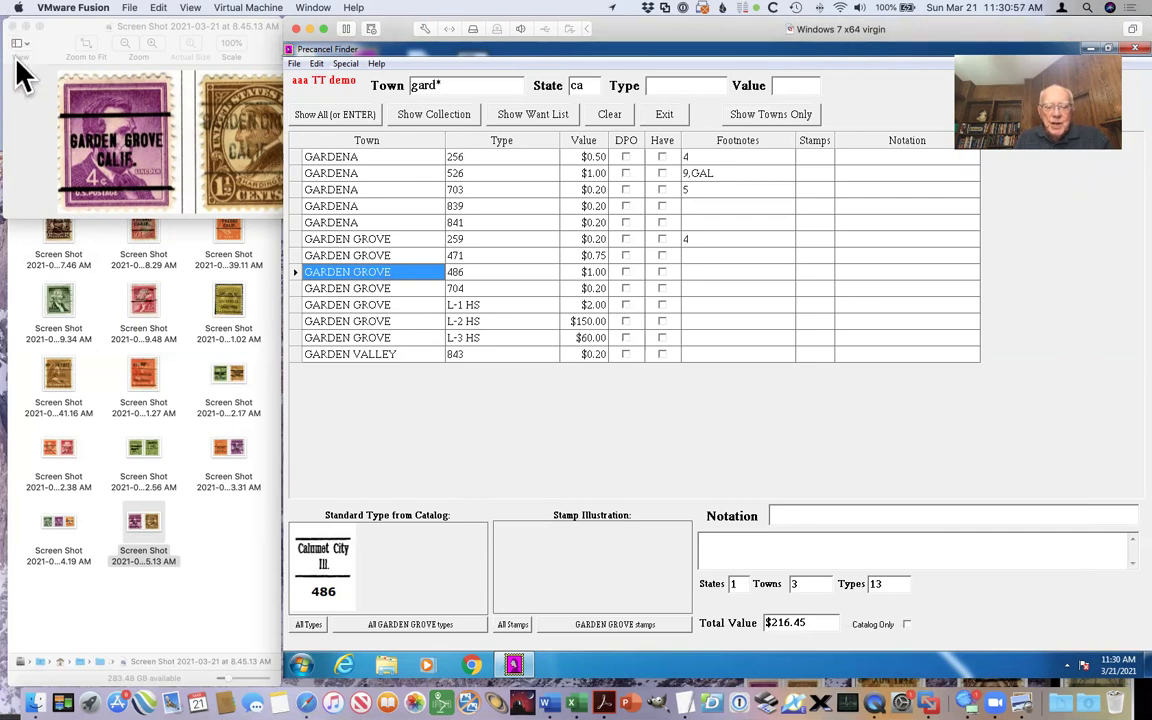
Step: Compare all seven Garden Grove type images with the stamp screenshot, then close both
{"action": "left_click", "coordinate": [408, 624]}
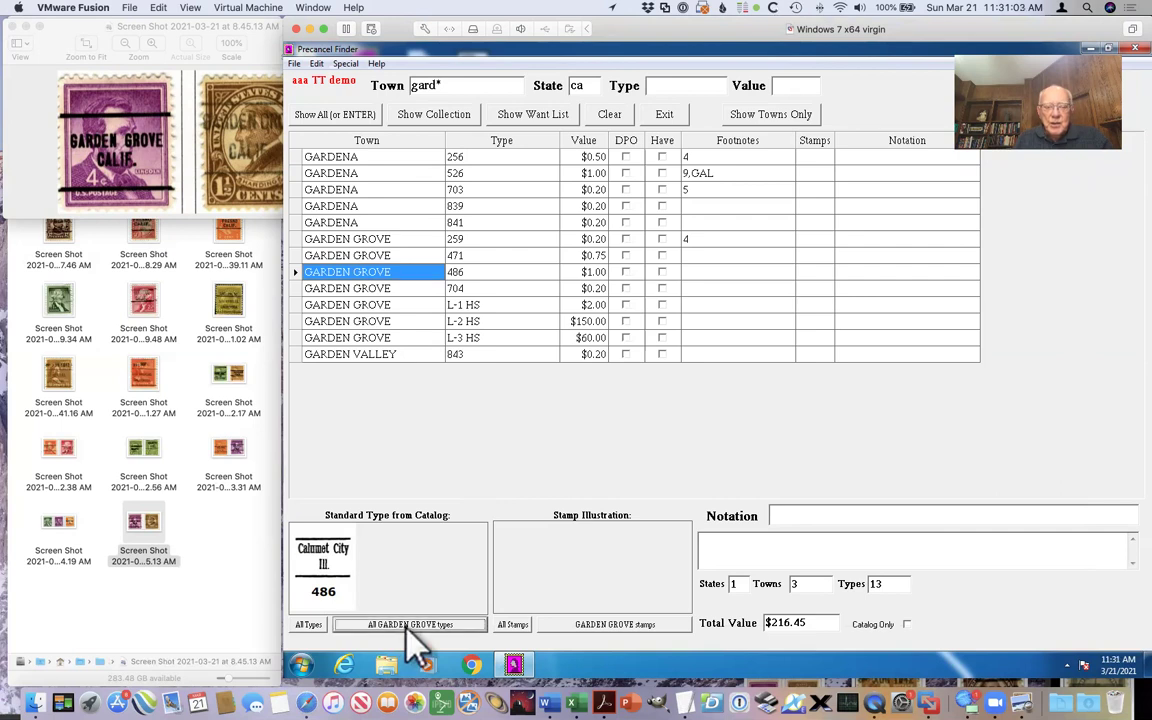
{"action": "left_click", "coordinate": [220, 132]}
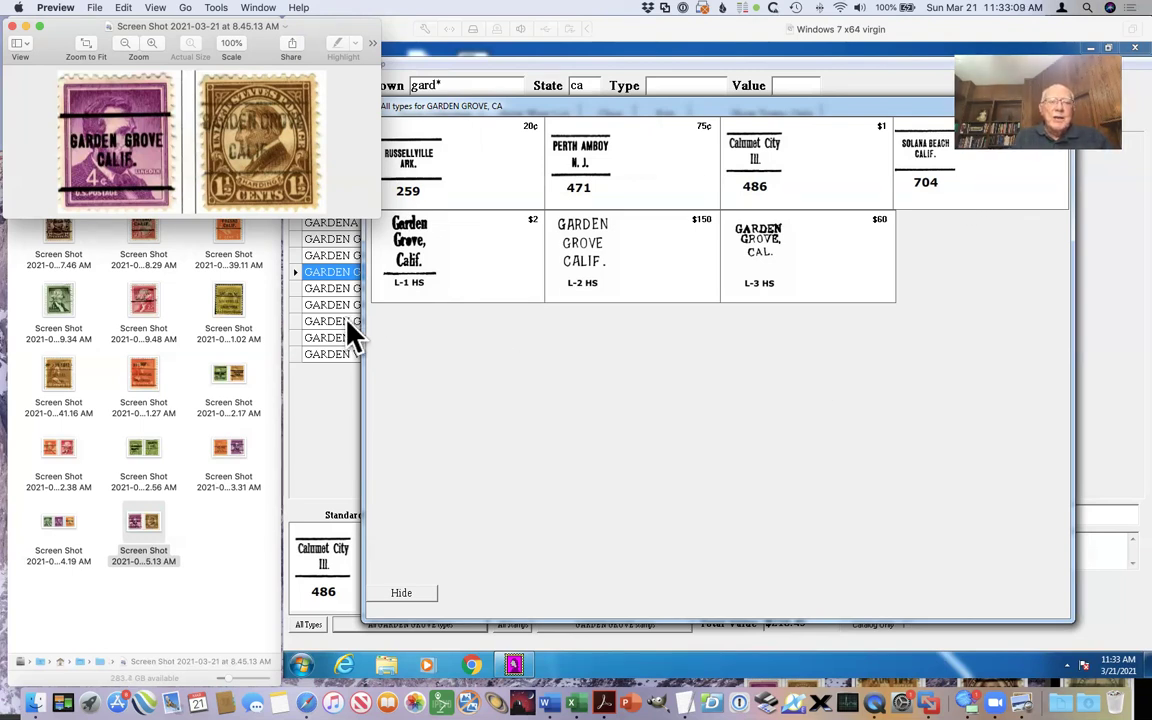
{"action": "left_click", "coordinate": [13, 27]}
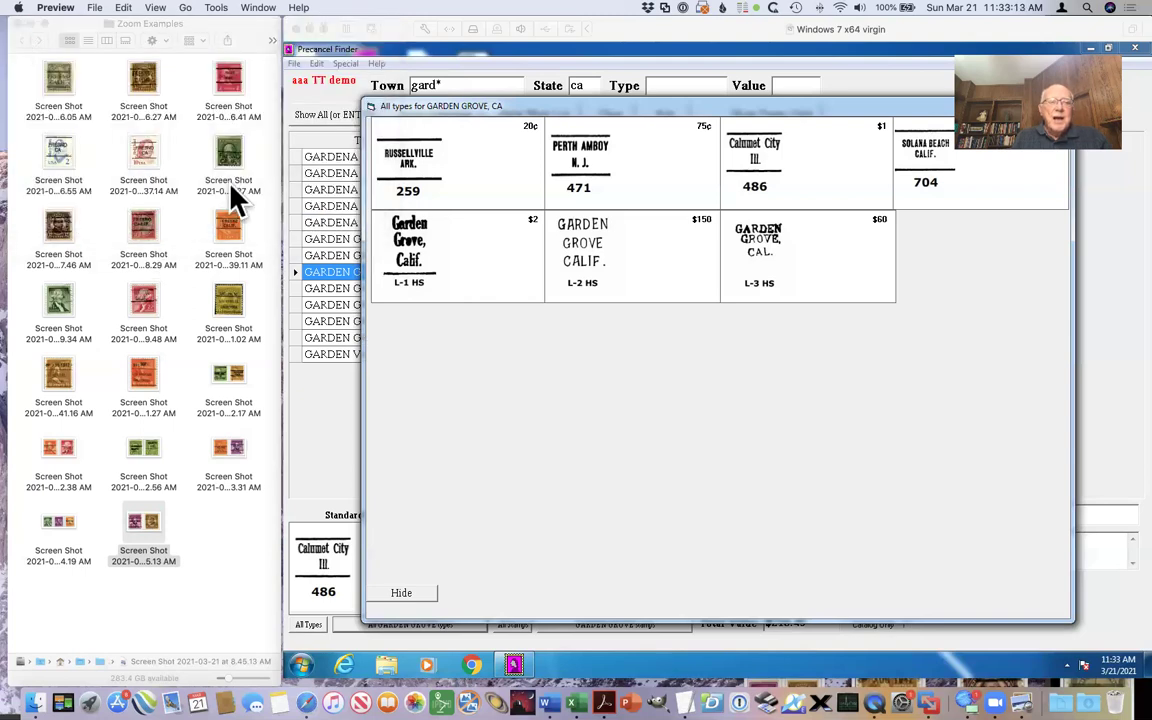
{"action": "left_click", "coordinate": [400, 593]}
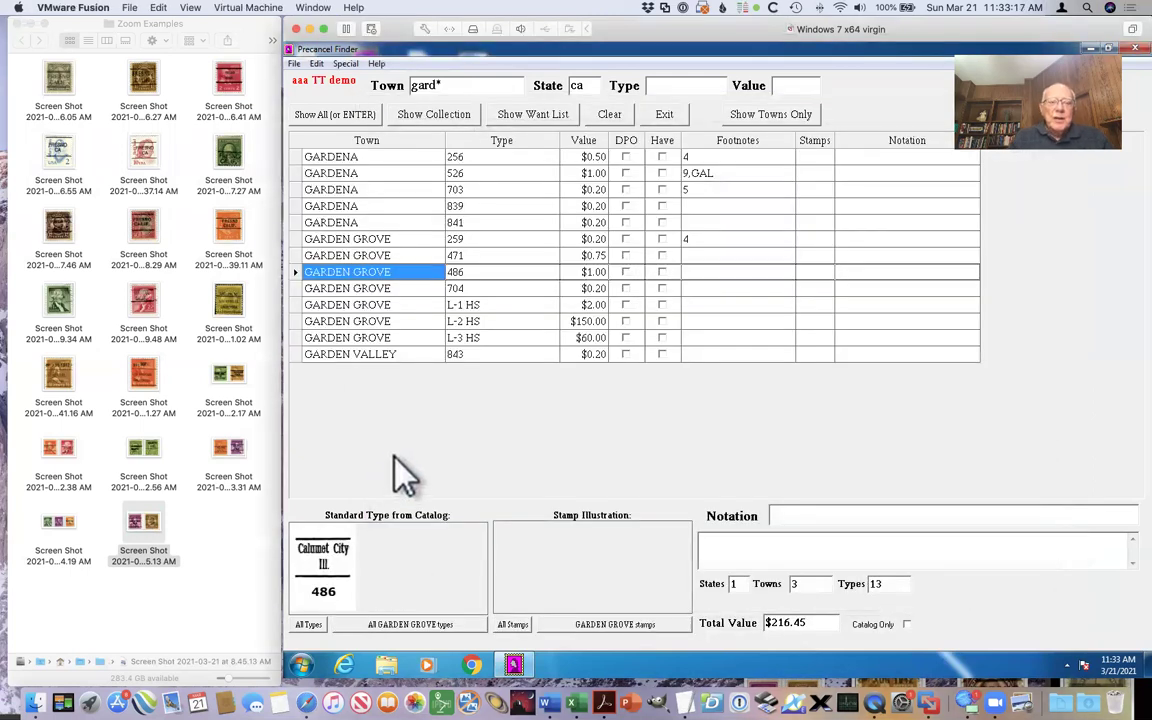